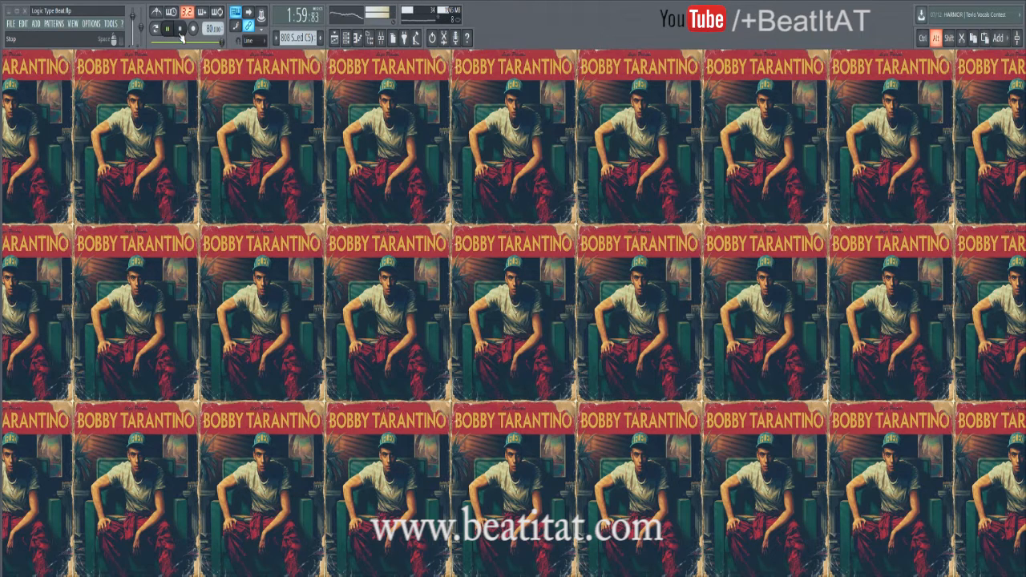
- Stop playback, then open and maximize the playlist to look over the arrangement's tracks
{"action": "left_click", "coordinate": [182, 36]}
{"action": "left_click", "coordinate": [335, 38]}
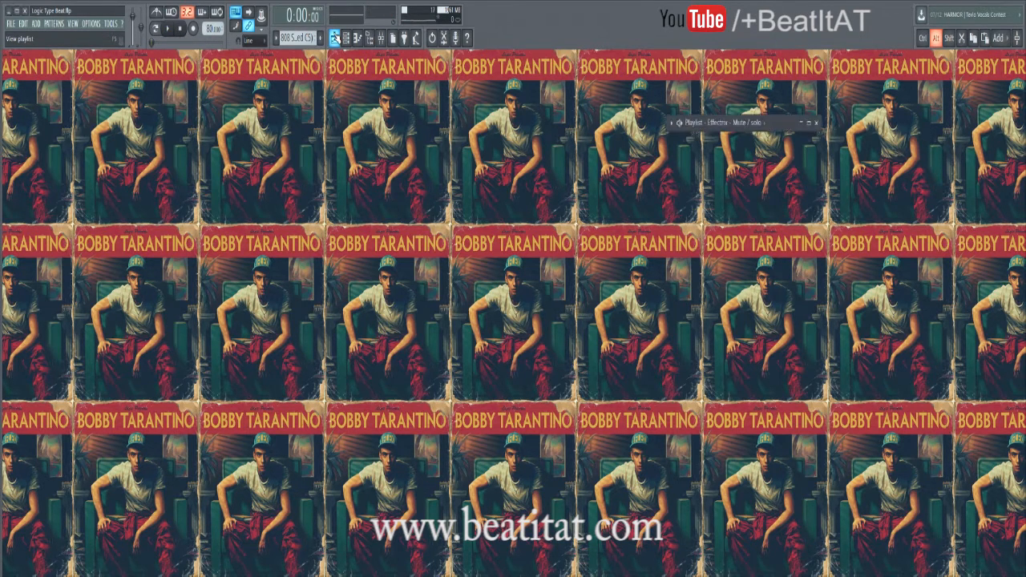
{"action": "left_click", "coordinate": [337, 38]}
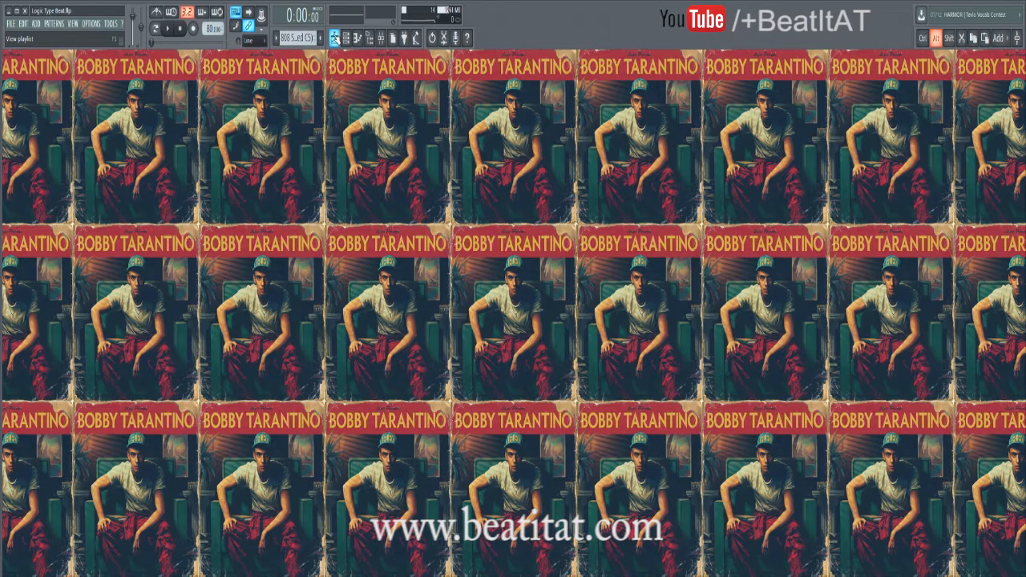
{"action": "left_click", "coordinate": [337, 39]}
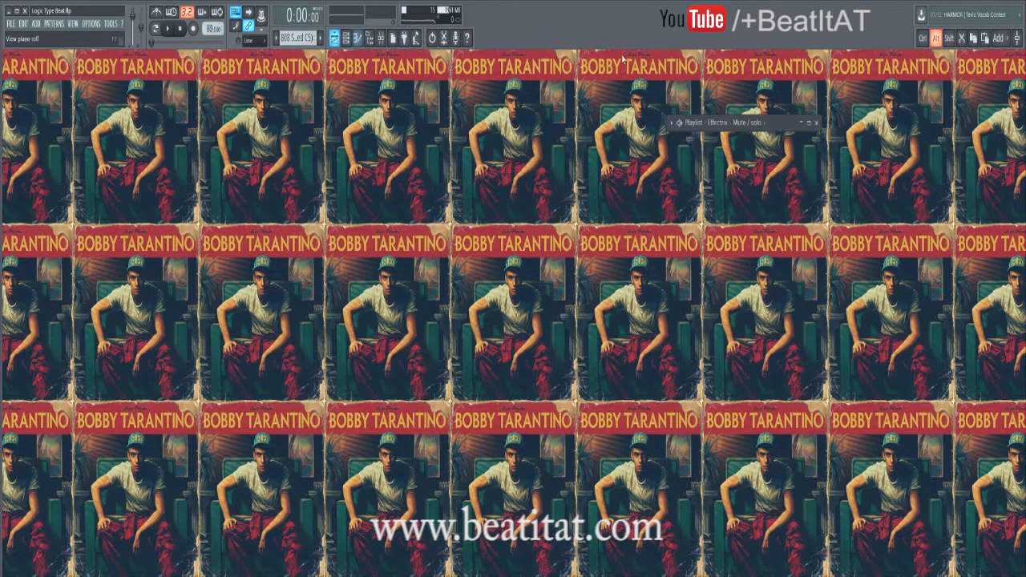
{"action": "left_click", "coordinate": [809, 123]}
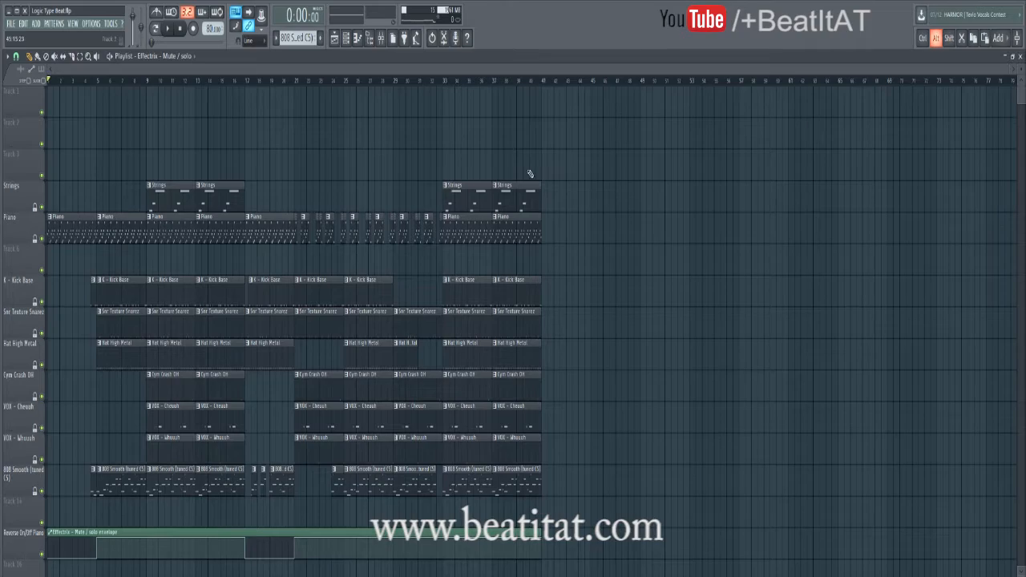
{"action": "scroll", "coordinate": [337, 164], "scroll_direction": "down", "scroll_amount": 5}
{"action": "scroll", "coordinate": [326, 156], "scroll_direction": "up", "scroll_amount": 3}
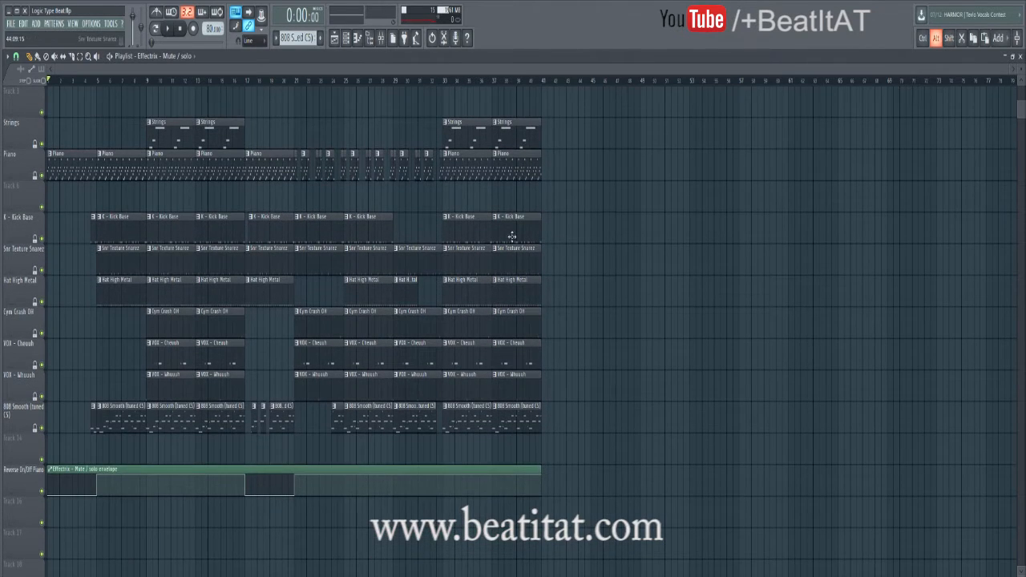
{"action": "scroll", "coordinate": [160, 174], "scroll_direction": "up", "scroll_amount": 2}
{"action": "scroll", "coordinate": [215, 140], "scroll_direction": "down", "scroll_amount": 2}
{"action": "scroll", "coordinate": [193, 120], "scroll_direction": "up", "scroll_amount": 1}
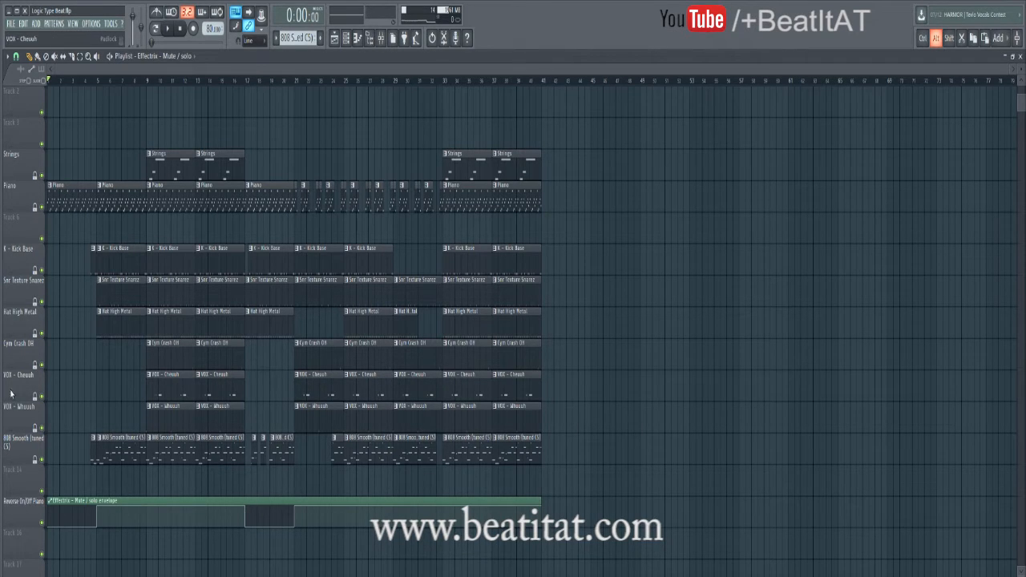
- Examine the mixer tracks' effect chains from VOX - Whuuuh down to the Master, and return to the playlist
{"action": "left_click", "coordinate": [393, 38]}
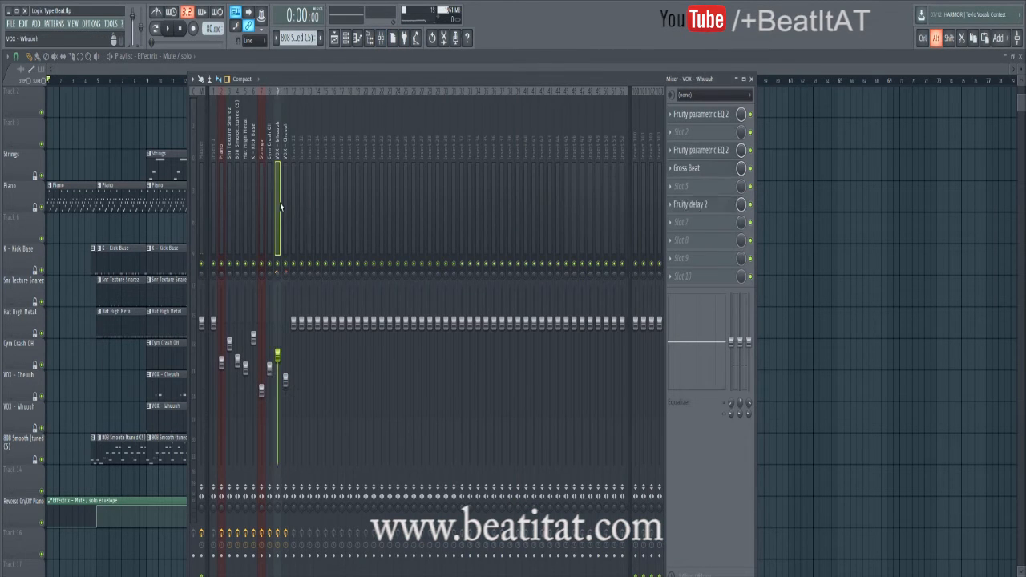
{"action": "key", "text": "Left"}
{"action": "key", "text": "Left"}
{"action": "key", "text": "Left"}
{"action": "key", "text": "Left"}
{"action": "key", "text": "Left"}
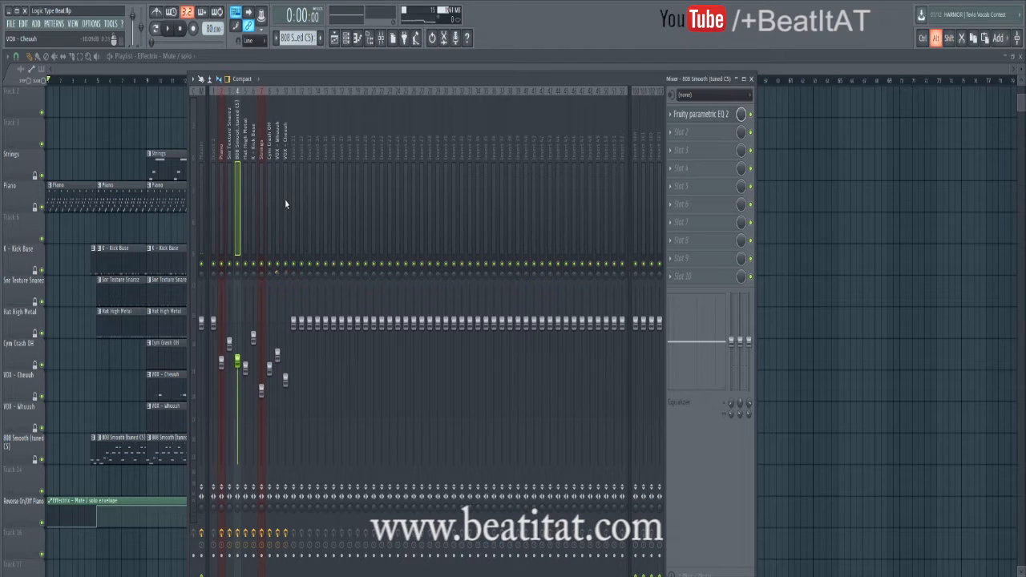
{"action": "key", "text": "Left"}
{"action": "key", "text": "Left"}
{"action": "key", "text": "Left"}
{"action": "key", "text": "Left"}
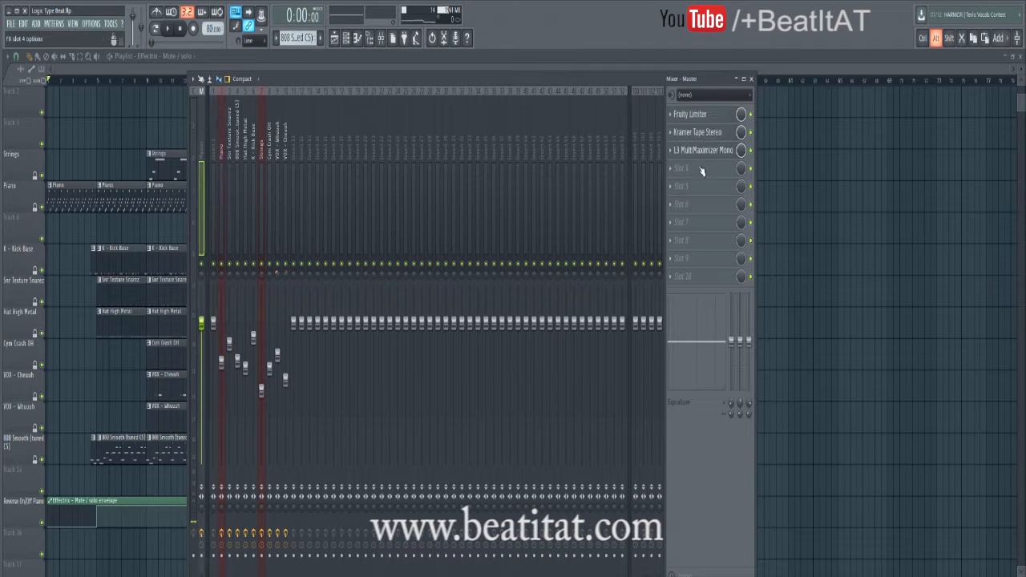
{"action": "left_click", "coordinate": [124, 67]}
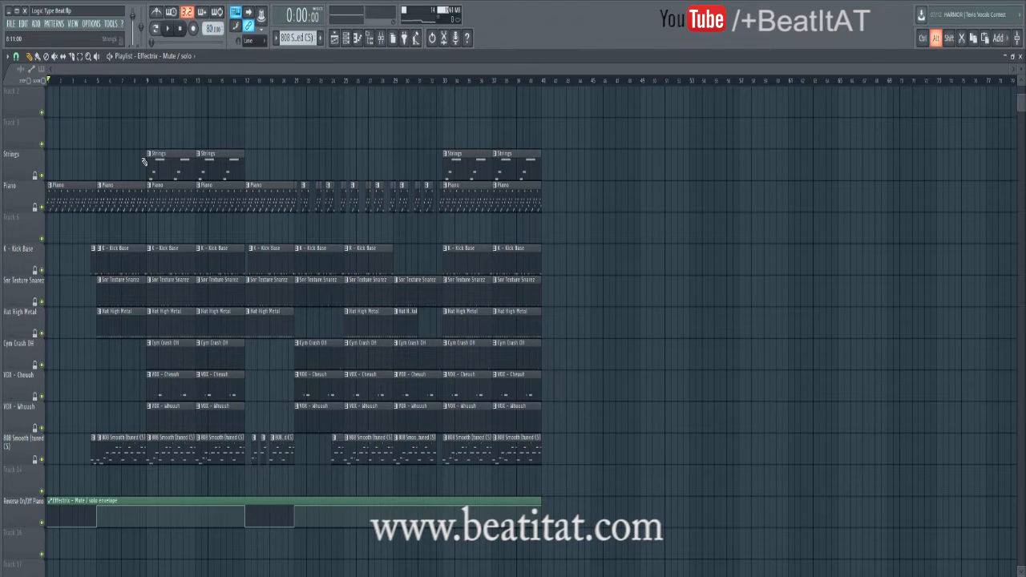
- Open the first Piano clip in the piano roll and examine its melody notes
{"action": "double_click", "coordinate": [88, 191]}
{"action": "scroll", "coordinate": [161, 207], "scroll_direction": "down", "scroll_amount": 7}
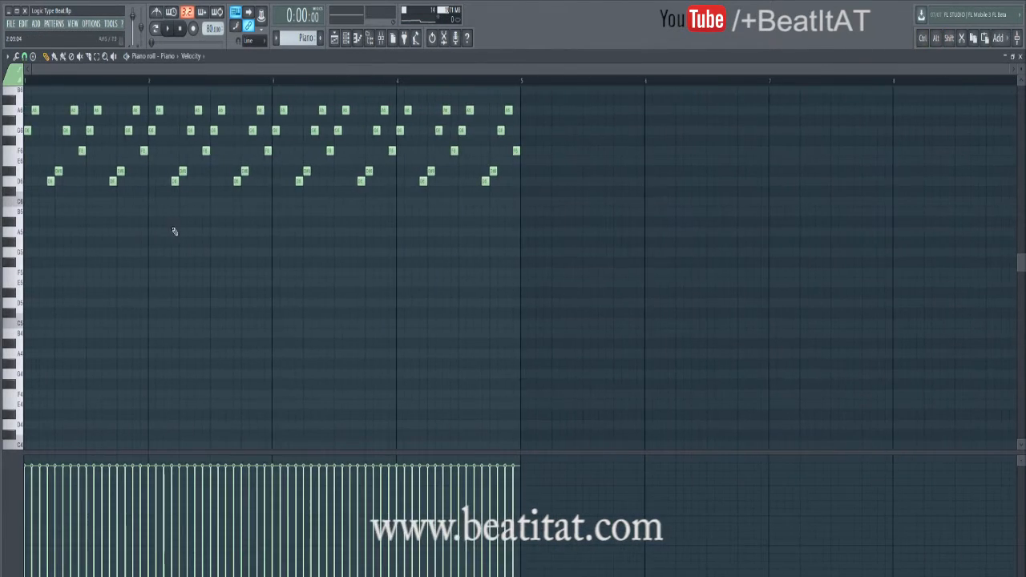
{"action": "scroll", "coordinate": [174, 231], "scroll_direction": "up", "scroll_amount": 4}
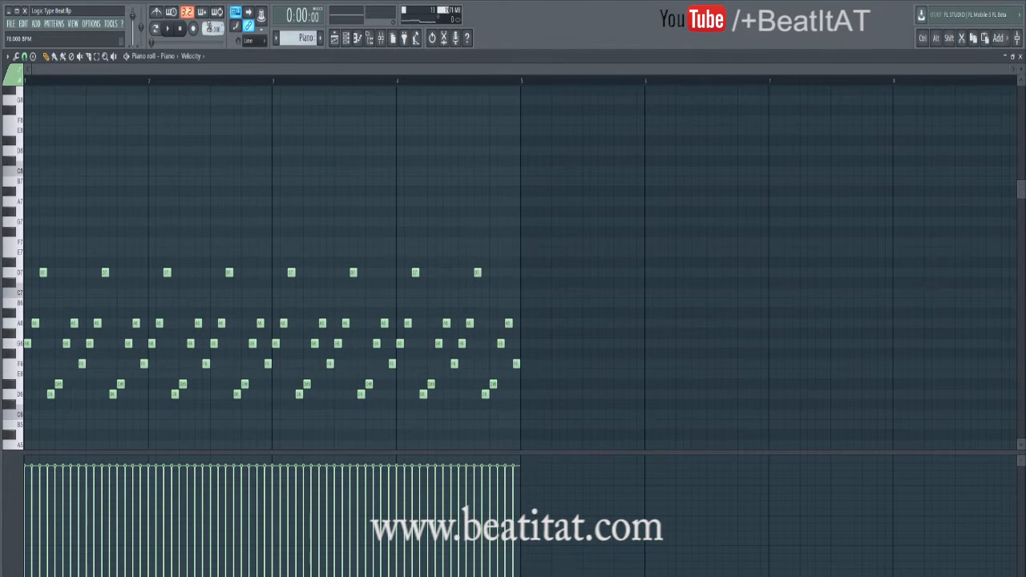
{"action": "scroll", "coordinate": [211, 29], "scroll_direction": "up", "scroll_amount": 9}
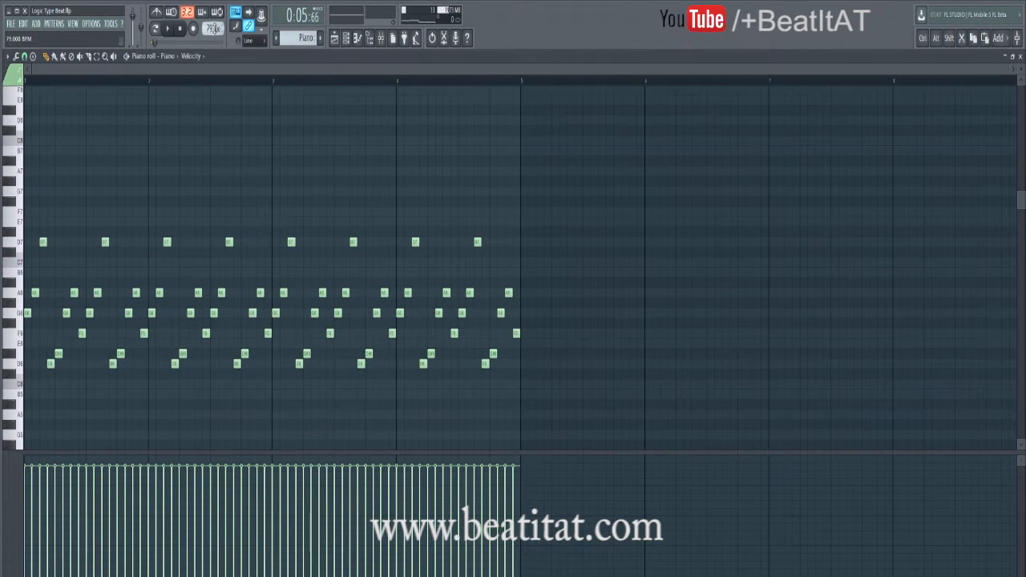
{"action": "scroll", "coordinate": [212, 28], "scroll_direction": "up", "scroll_amount": 1}
{"action": "scroll", "coordinate": [260, 134], "scroll_direction": "down", "scroll_amount": 4}
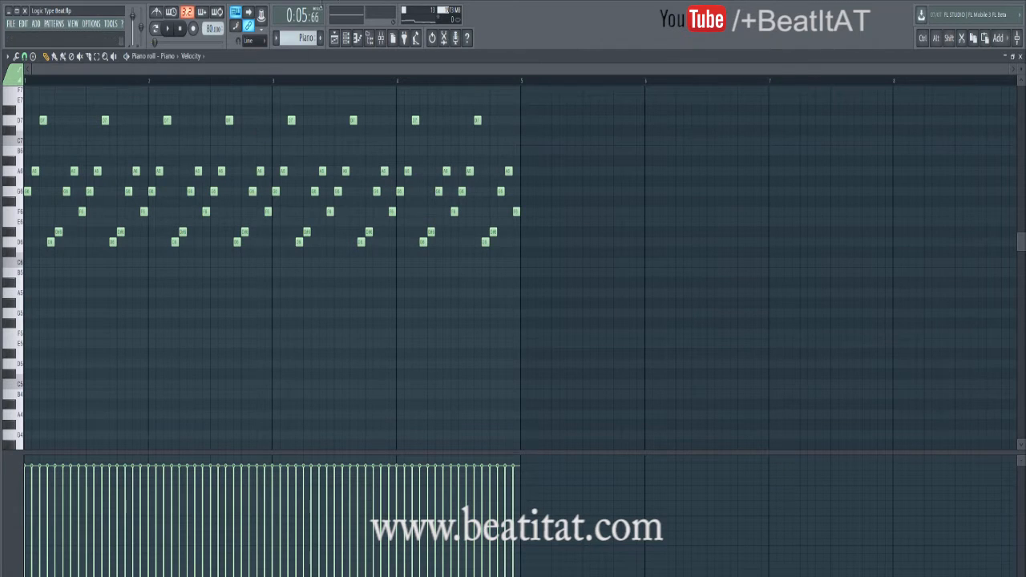
{"action": "scroll", "coordinate": [48, 160], "scroll_direction": "up", "scroll_amount": 1}
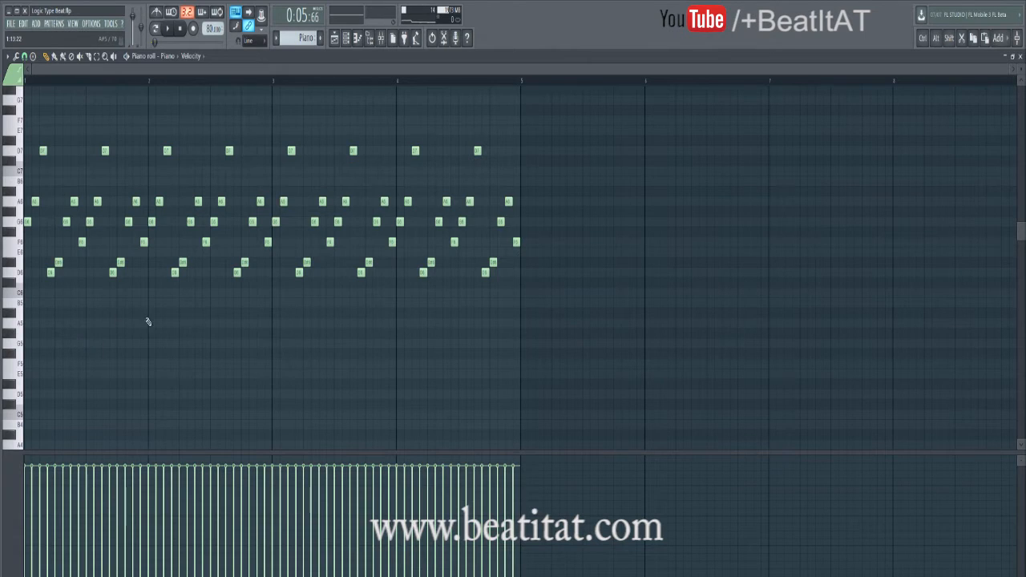
- Return to the playlist and display the mixer
{"action": "key", "text": "F5"}
{"action": "left_click", "coordinate": [370, 38]}
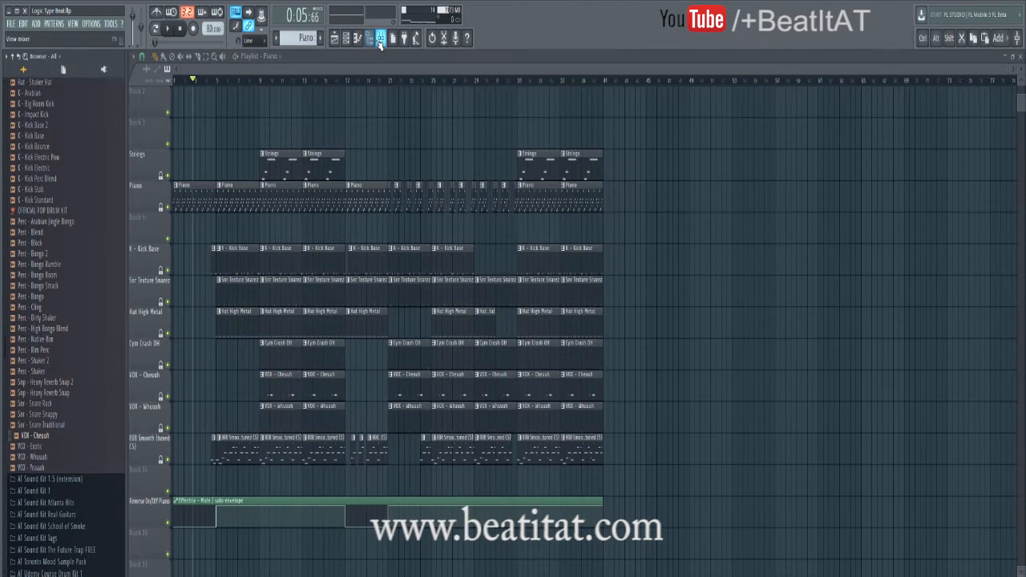
{"action": "left_click", "coordinate": [380, 38]}
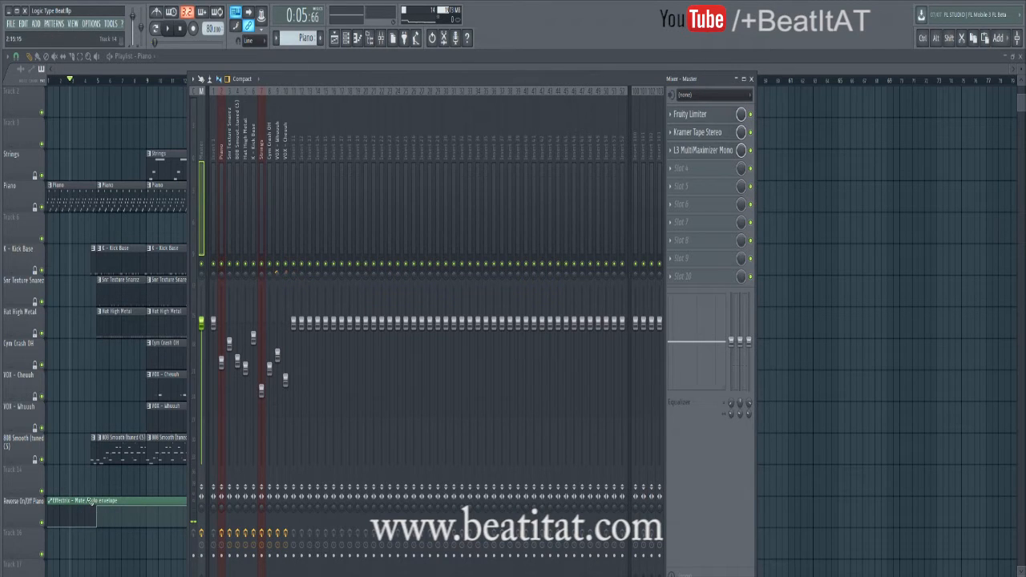
- Bring the playlist forward, move the playhead through the opening bars, and reset it to the song start
{"action": "left_click", "coordinate": [100, 85]}
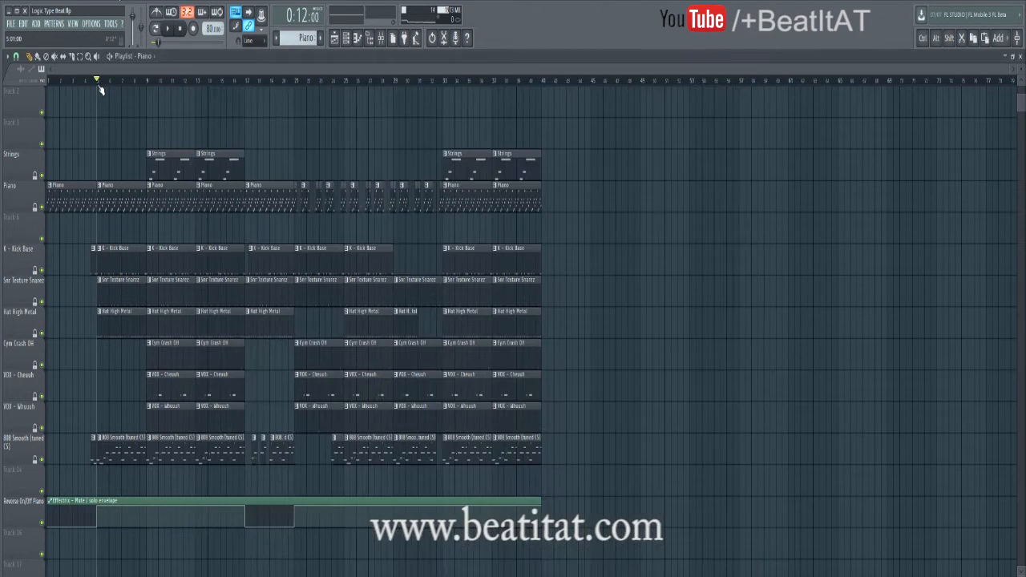
{"action": "mouse_move", "coordinate": [99, 86]}
{"action": "left_mouse_down"}
{"action": "mouse_move", "coordinate": [53, 88]}
{"action": "mouse_move", "coordinate": [97, 96]}
{"action": "mouse_move", "coordinate": [24, 100]}
{"action": "left_mouse_up"}
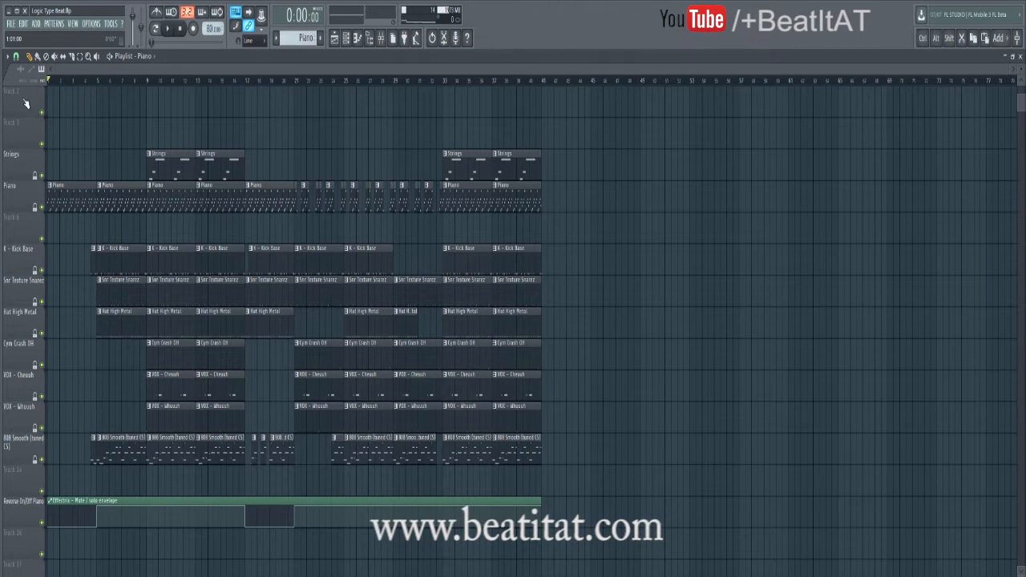
{"action": "left_click", "coordinate": [100, 97]}
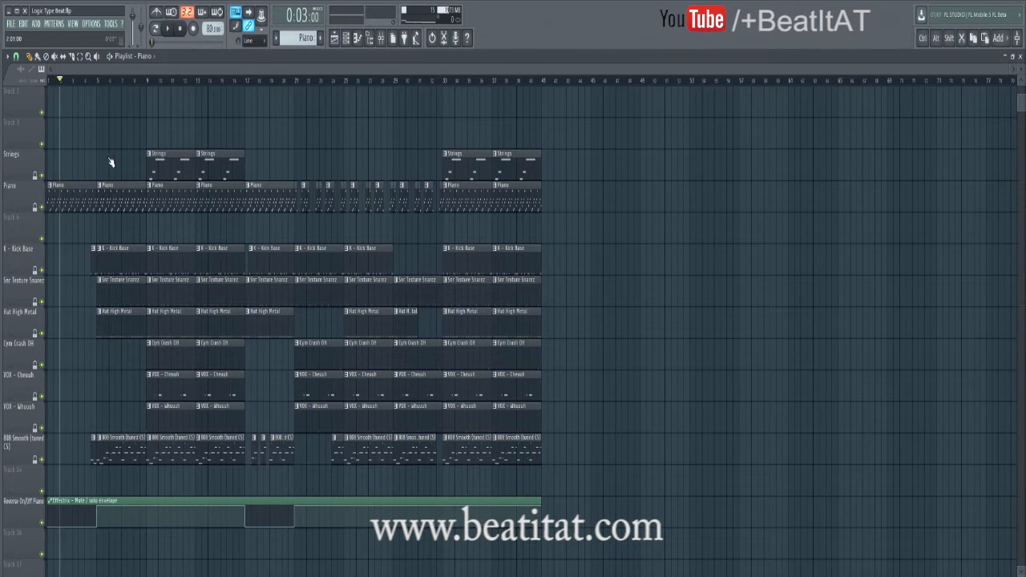
{"action": "mouse_move", "coordinate": [104, 160]}
{"action": "left_mouse_down"}
{"action": "mouse_move", "coordinate": [61, 161]}
{"action": "mouse_move", "coordinate": [240, 167]}
{"action": "mouse_move", "coordinate": [309, 145]}
{"action": "mouse_move", "coordinate": [243, 131]}
{"action": "mouse_move", "coordinate": [296, 116]}
{"action": "mouse_move", "coordinate": [238, 124]}
{"action": "left_mouse_up"}
{"action": "left_click", "coordinate": [180, 29]}
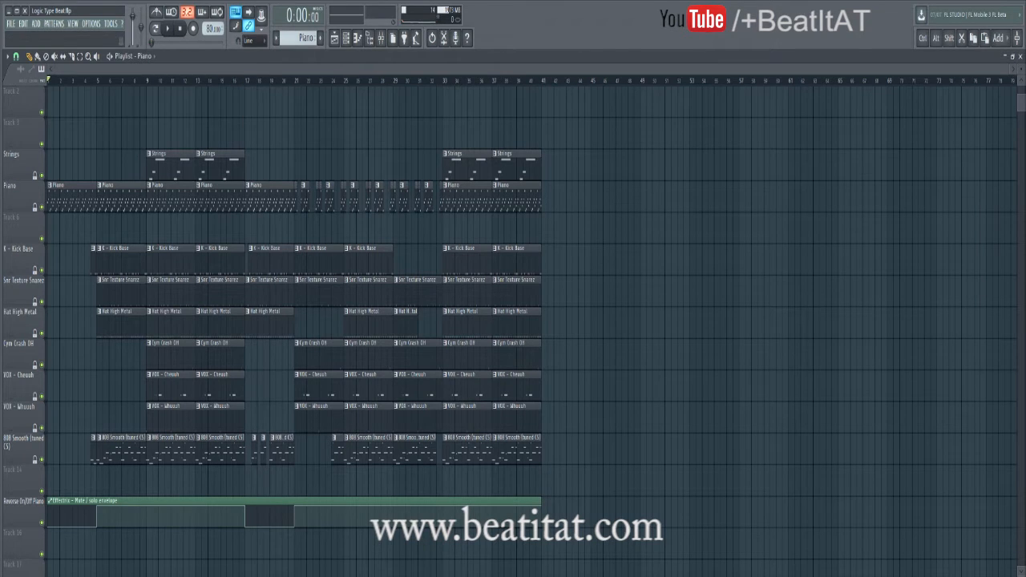
- Open Gross Beat on the Piano mixer track and play the beat from the start to hear its effect
{"action": "left_click", "coordinate": [382, 43]}
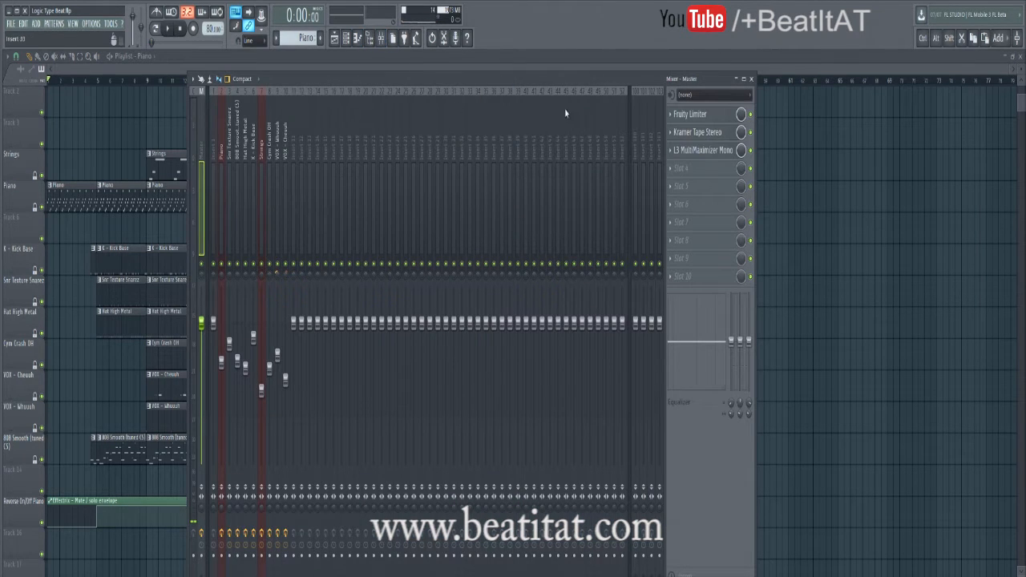
{"action": "left_click", "coordinate": [222, 176]}
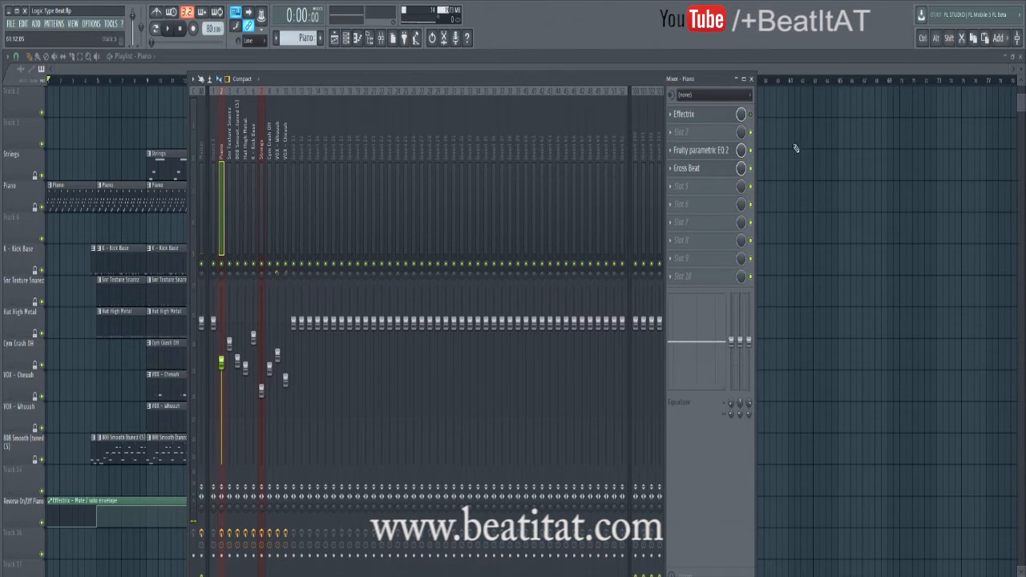
{"action": "left_click", "coordinate": [710, 169]}
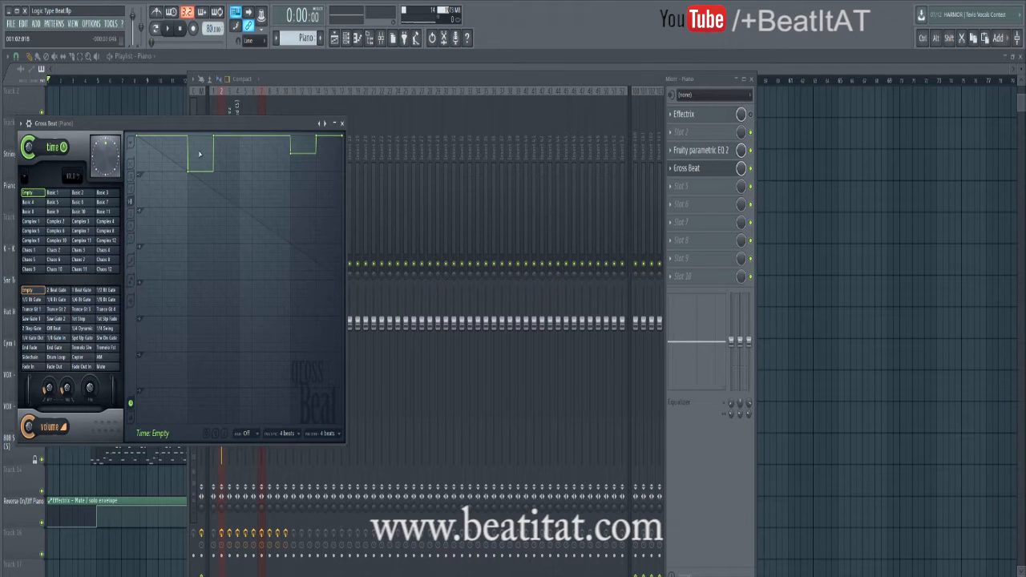
{"action": "key", "text": "space"}
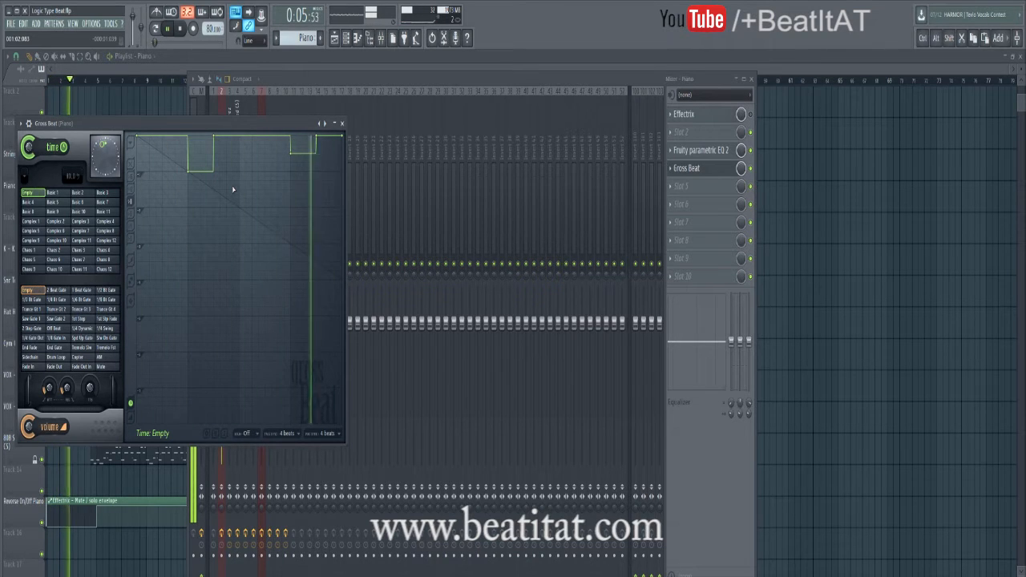
{"action": "key", "text": "space"}
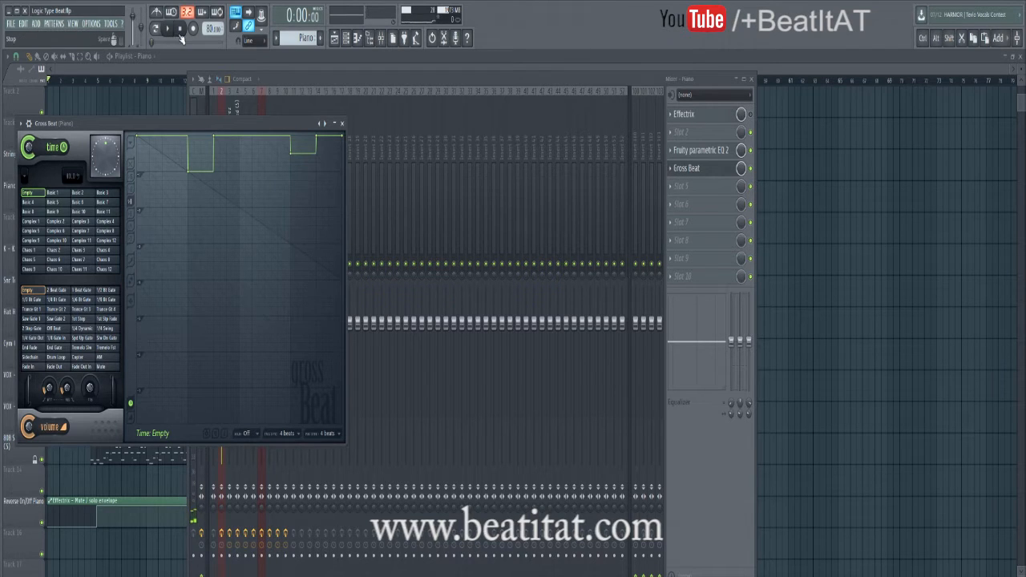
- Bypass Gross Beat on the Piano track, play the beat for comparison, stop it, and re-enable the effect
{"action": "left_click", "coordinate": [752, 171]}
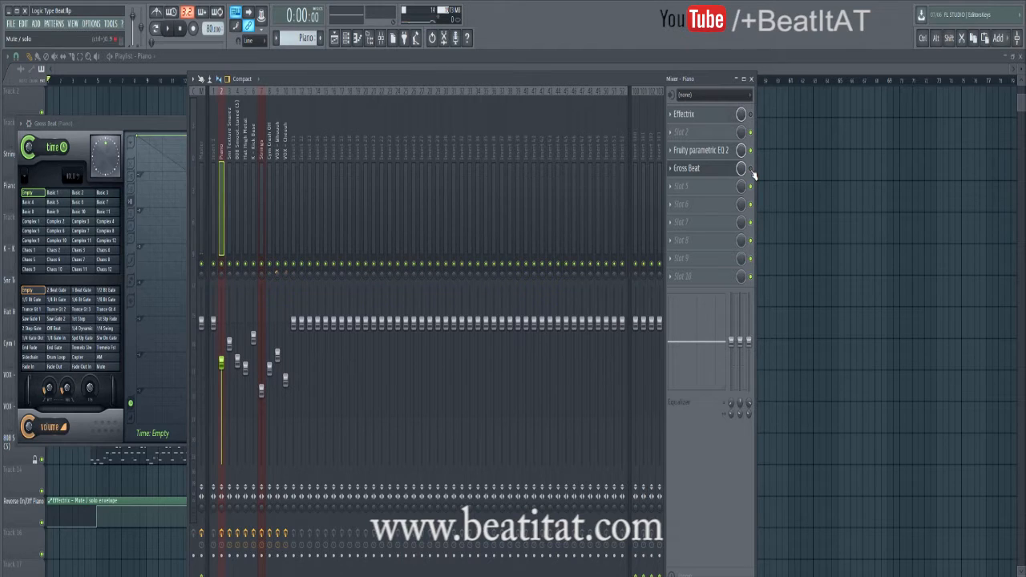
{"action": "key", "text": "space"}
{"action": "left_click", "coordinate": [144, 127]}
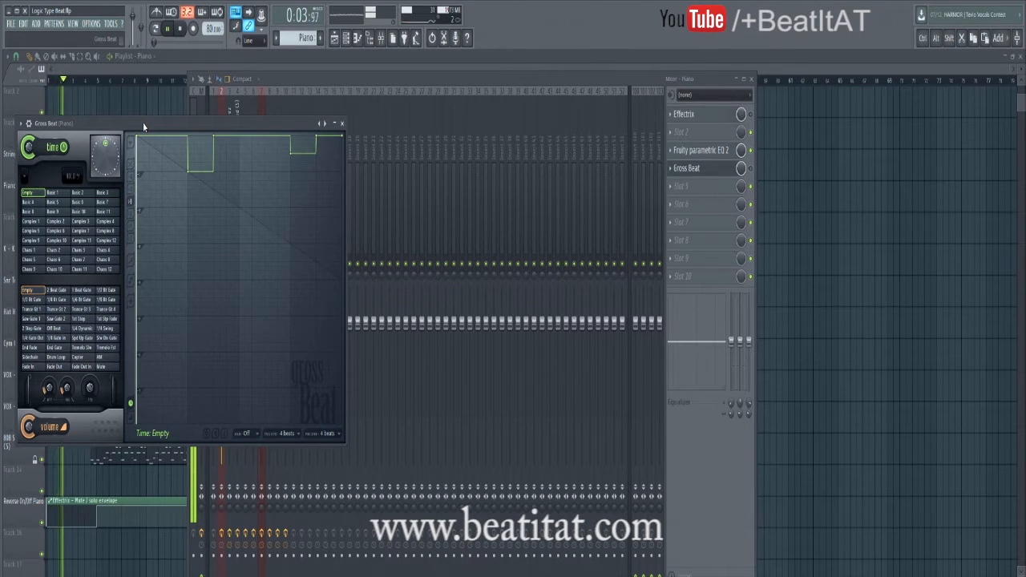
{"action": "key", "text": "space"}
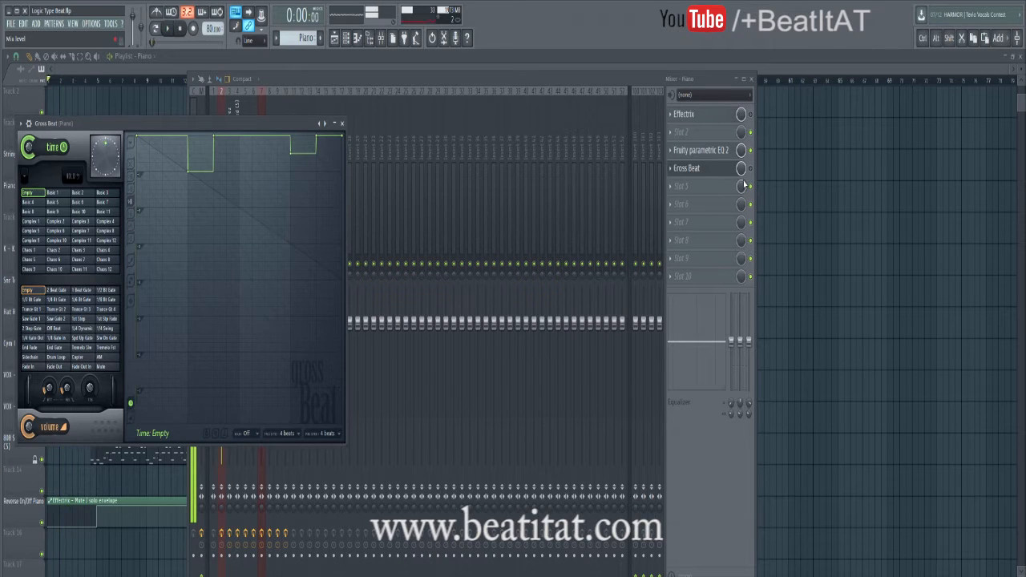
{"action": "left_click", "coordinate": [753, 175]}
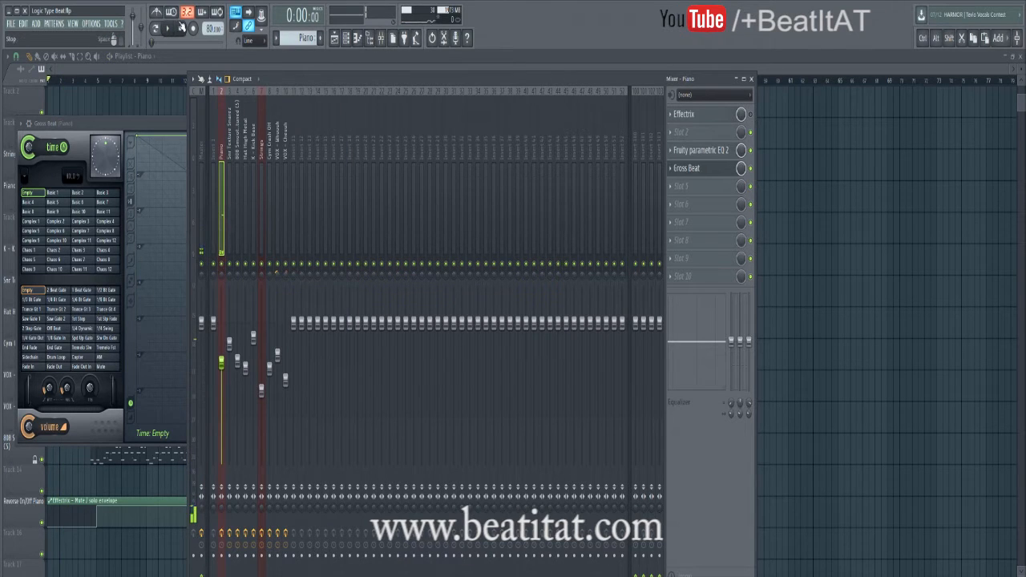
- Open the Piano channel's Addictive Keys instrument from the channel rack to view its presets, and close it
{"action": "left_click", "coordinate": [347, 38]}
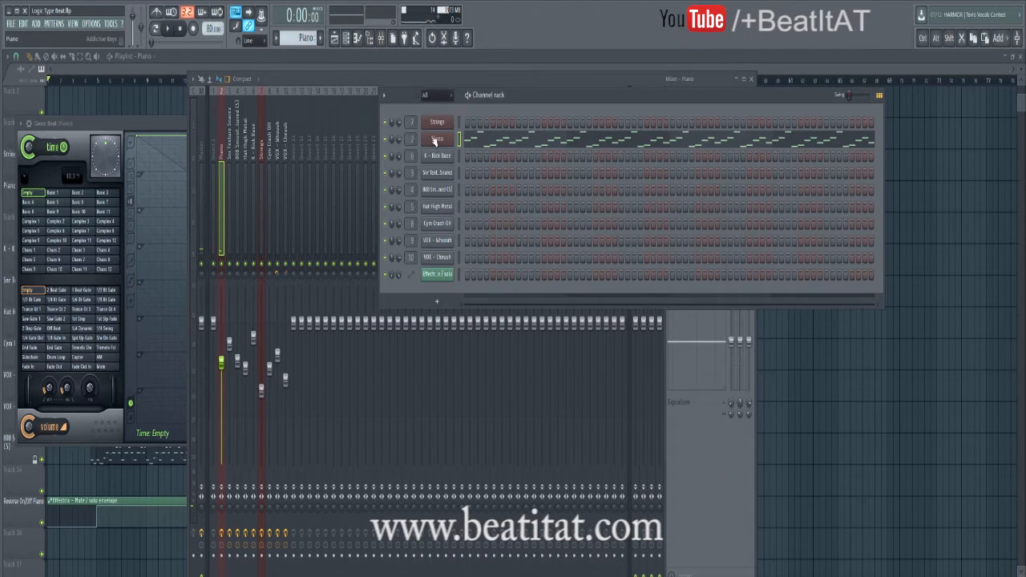
{"action": "left_click", "coordinate": [435, 139]}
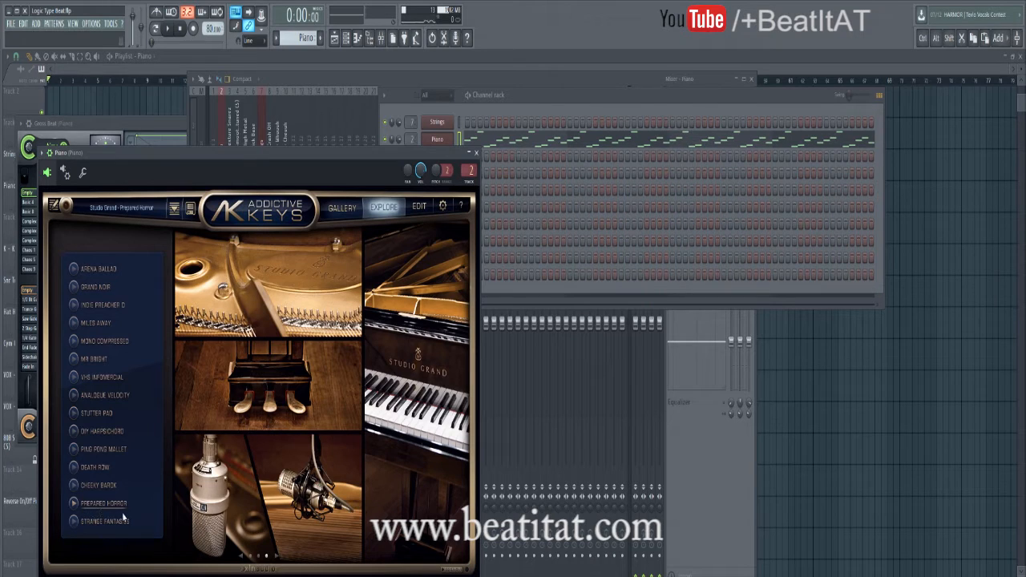
{"action": "left_click", "coordinate": [476, 152]}
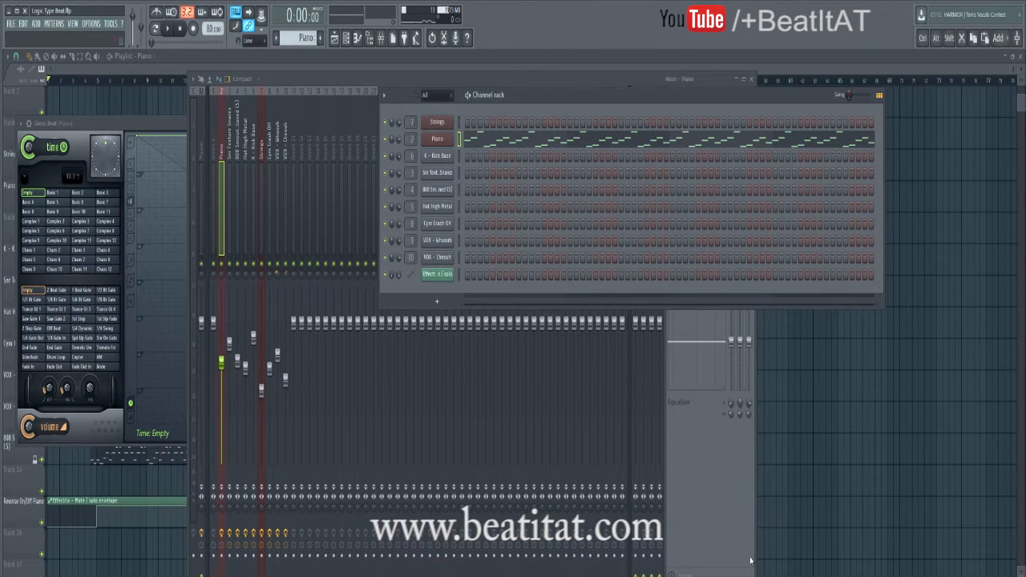
- Bring the mixer forward, then return to the playlist and open the first Piano clip
{"action": "left_click", "coordinate": [725, 513]}
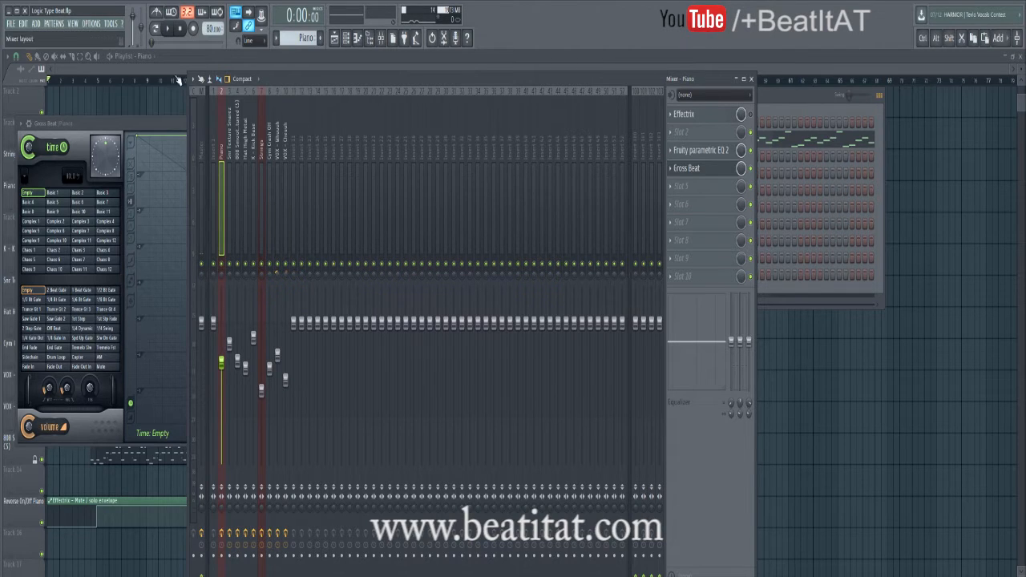
{"action": "left_click", "coordinate": [159, 73]}
{"action": "double_click", "coordinate": [63, 199]}
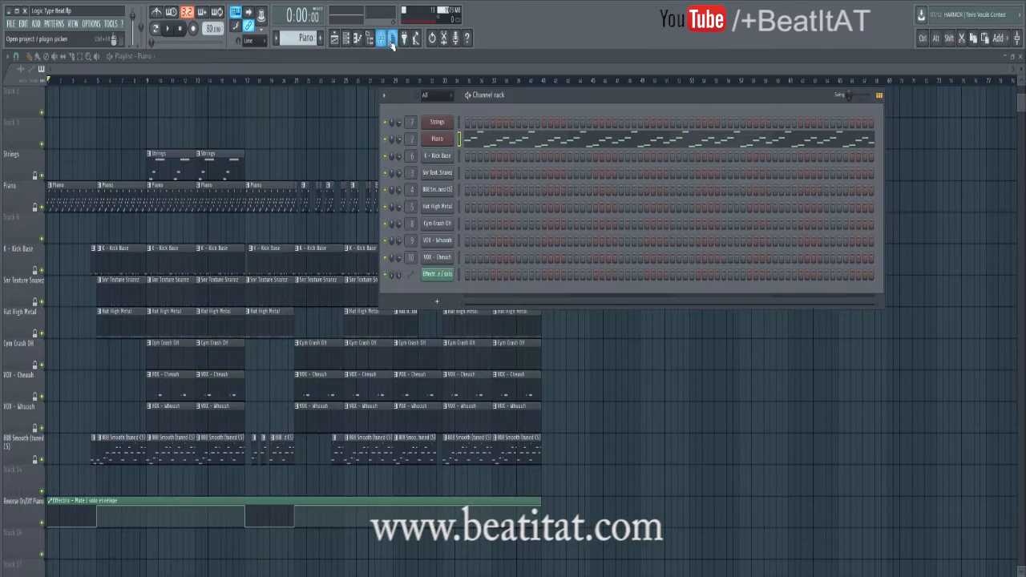
- Load a second Gross Beat into slot 5 of the Piano mixer track, view its default settings, and remove it
{"action": "key", "text": "F9"}
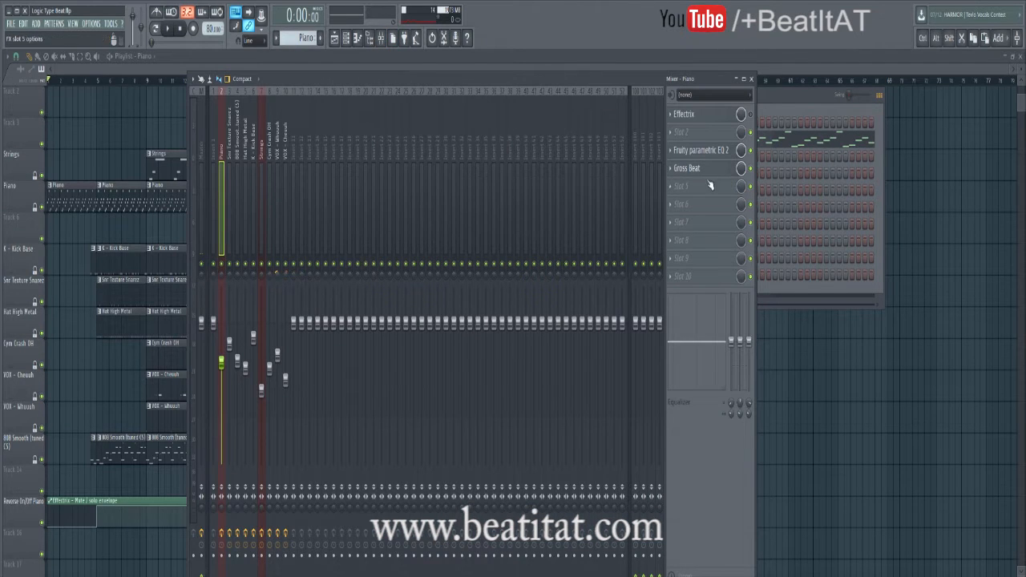
{"action": "left_click", "coordinate": [734, 187]}
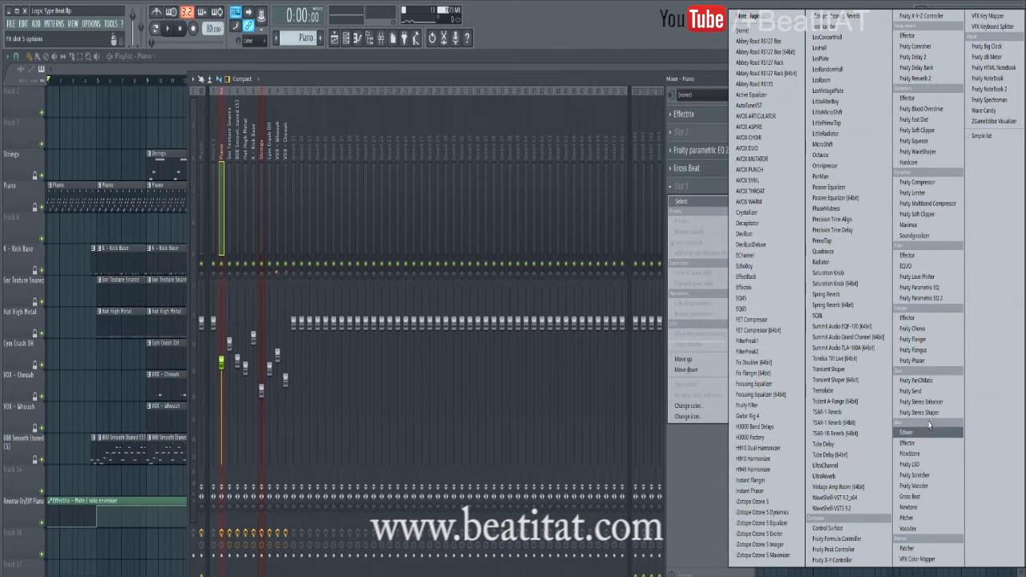
{"action": "left_click", "coordinate": [912, 497]}
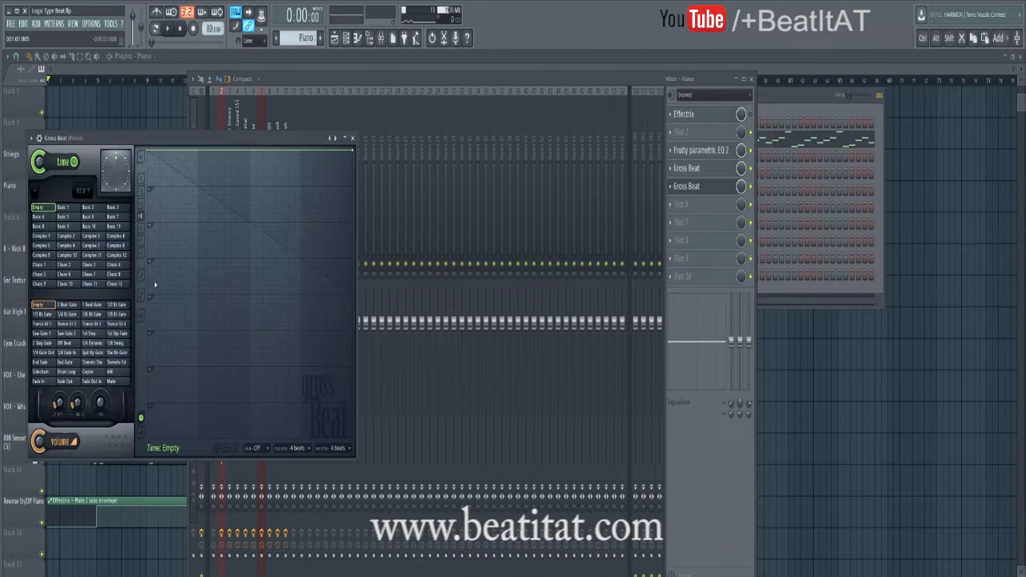
{"action": "left_click", "coordinate": [352, 138]}
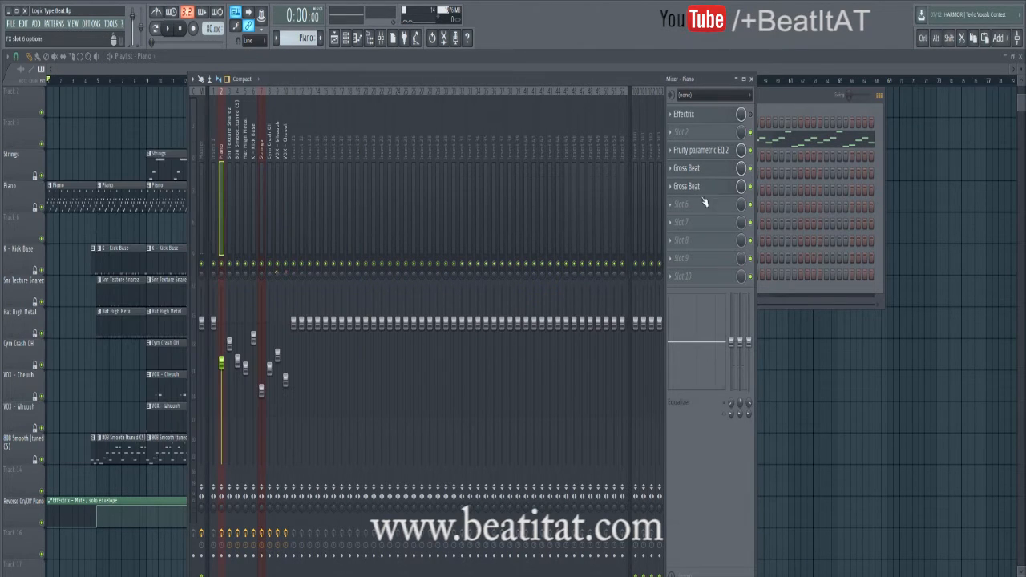
{"action": "left_click", "coordinate": [687, 188]}
{"action": "mouse_move", "coordinate": [690, 202]}
{"action": "left_click", "coordinate": [732, 45]}
- Open the original Gross Beat on the Piano track to examine its time envelope, and close it together with the mixer
{"action": "left_click", "coordinate": [687, 168]}
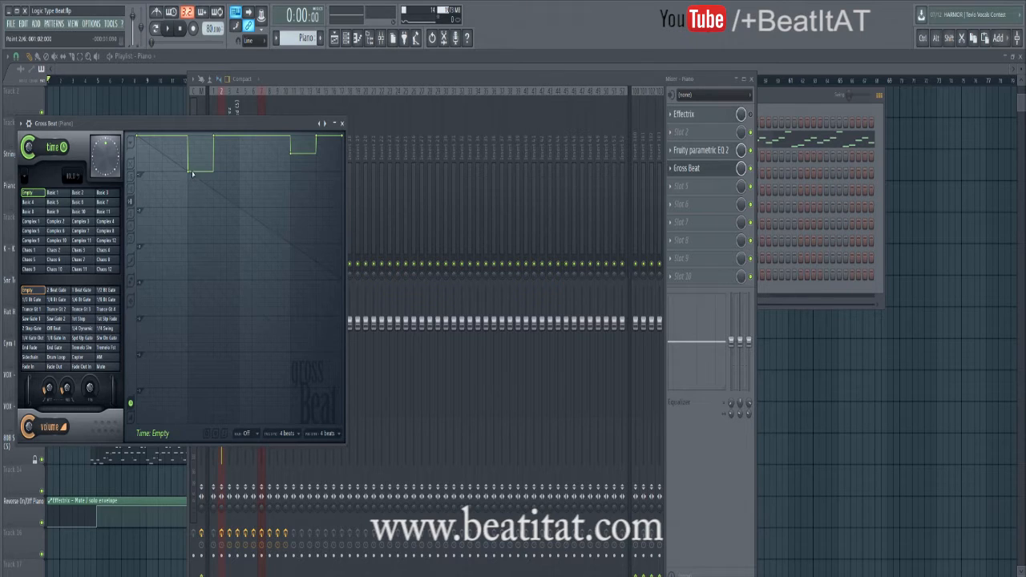
{"action": "left_click", "coordinate": [345, 124]}
{"action": "left_click", "coordinate": [748, 78]}
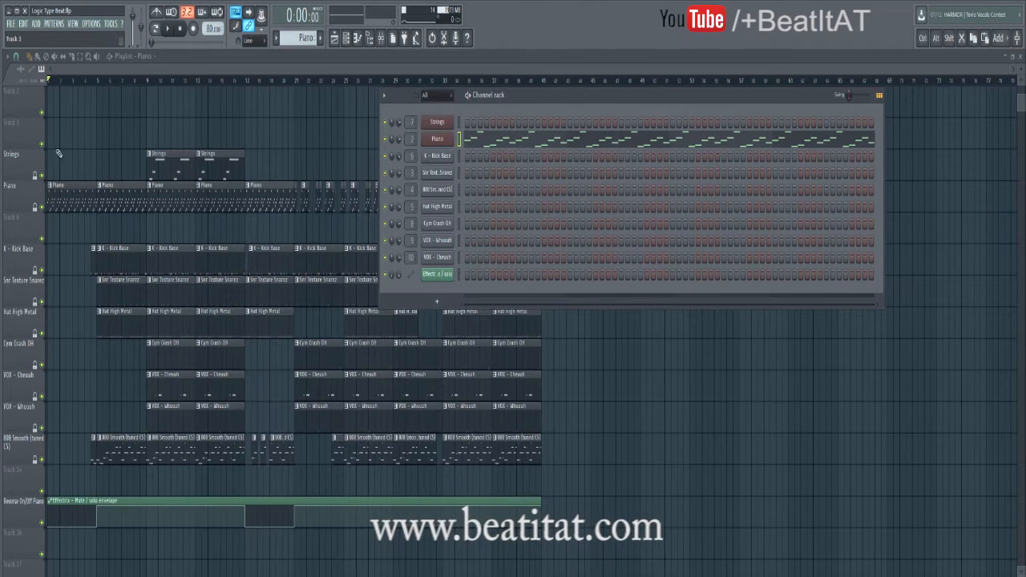
- Play the beat from the start, briefly opening the Piano track's Gross Beat in the mixer, and stop playback
{"action": "key", "text": "space"}
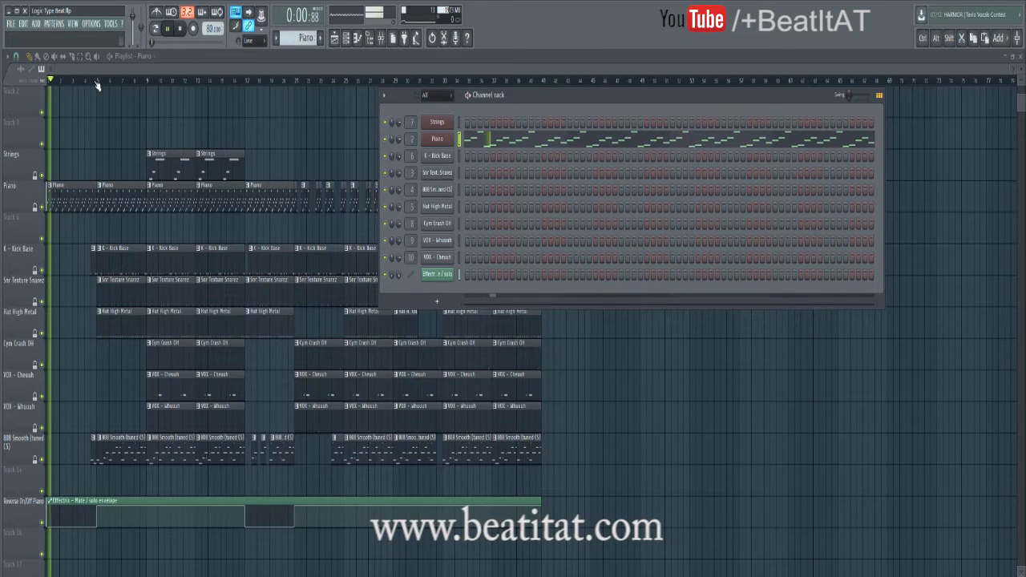
{"action": "left_click", "coordinate": [217, 12]}
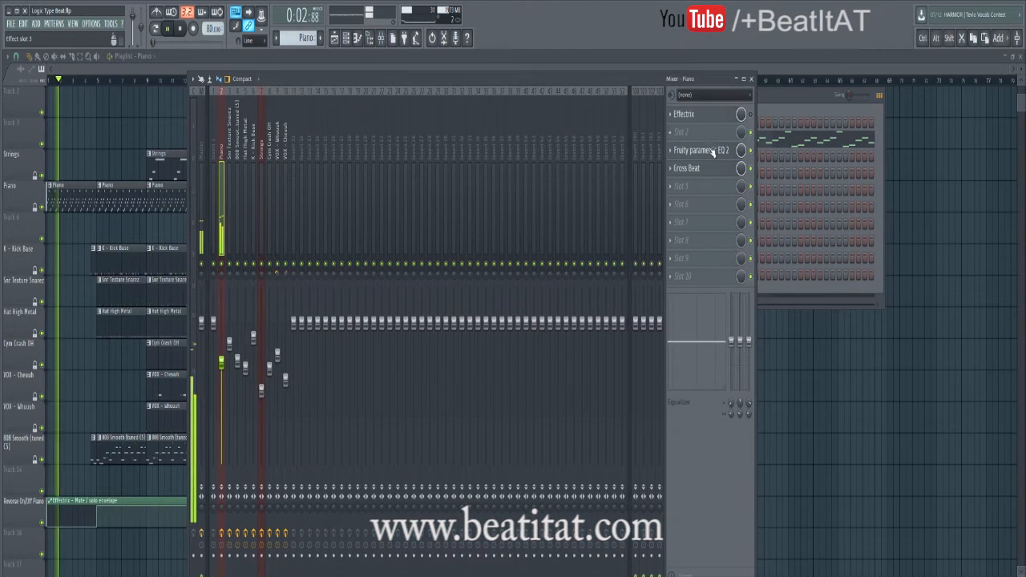
{"action": "left_click", "coordinate": [704, 169]}
{"action": "left_click", "coordinate": [704, 169]}
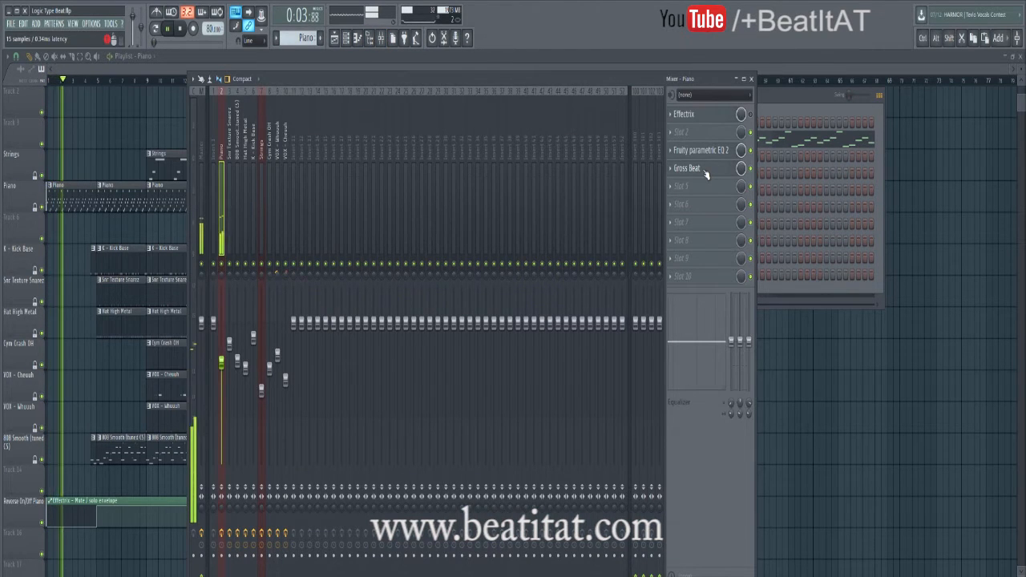
{"action": "key", "text": "space"}
- Place the playlist playhead at the first kick clip and box-select the arrangement's sections one after another to point them out
{"action": "left_click", "coordinate": [100, 228]}
{"action": "left_click", "coordinate": [92, 81]}
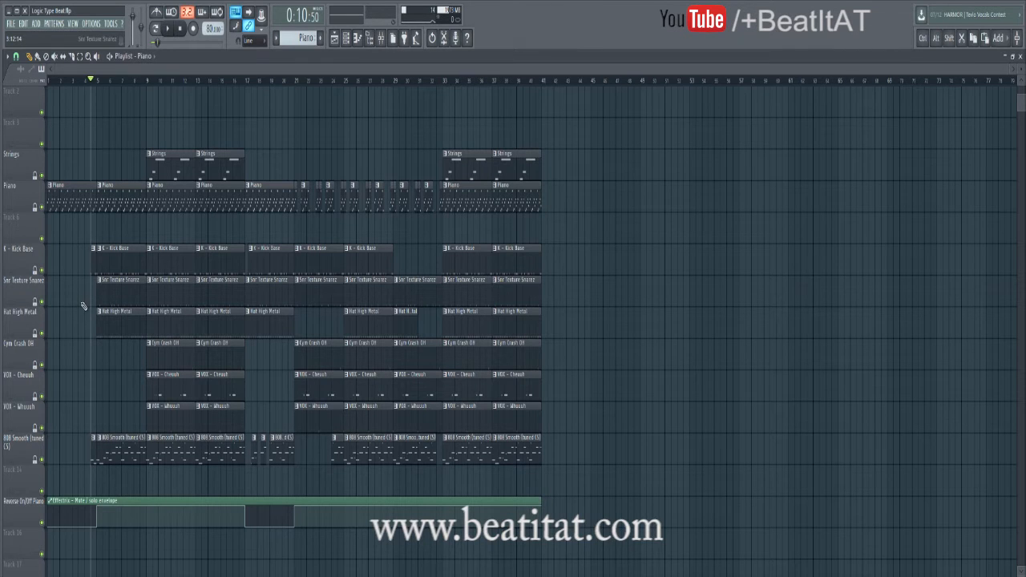
{"action": "key", "text": "e"}
{"action": "left_click_drag", "start_coordinate": [111, 162], "coordinate": [125, 449]}
{"action": "left_click_drag", "start_coordinate": [161, 85], "coordinate": [235, 497]}
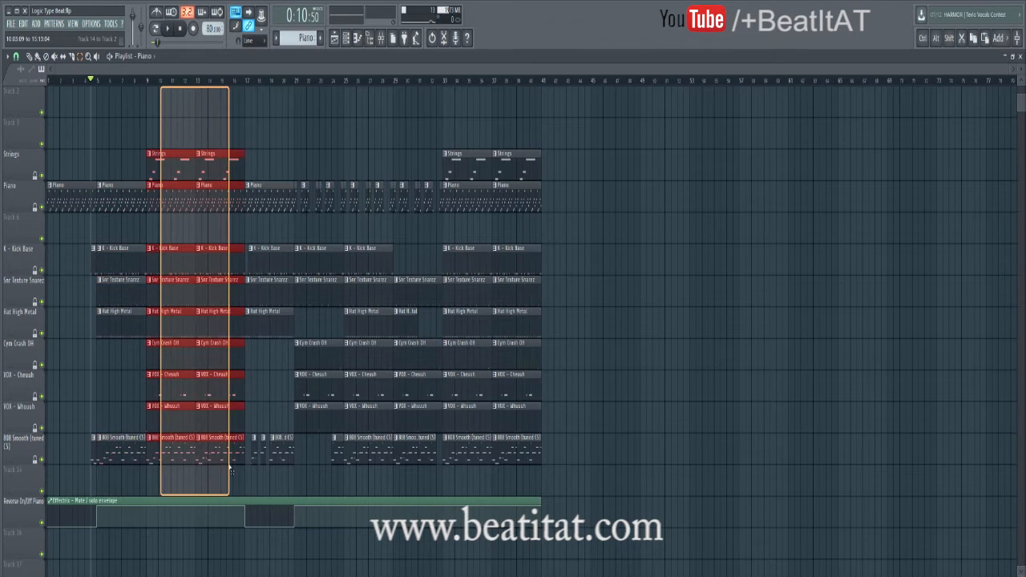
{"action": "left_click_drag", "start_coordinate": [252, 94], "coordinate": [428, 496]}
{"action": "left_click_drag", "start_coordinate": [119, 119], "coordinate": [92, 461]}
- Select the short K - Kick Base and 808 Smooth lead-in clips before bar 5 to examine how the drums enter
{"action": "scroll", "coordinate": [116, 161], "scroll_direction": "up", "scroll_amount": 1}
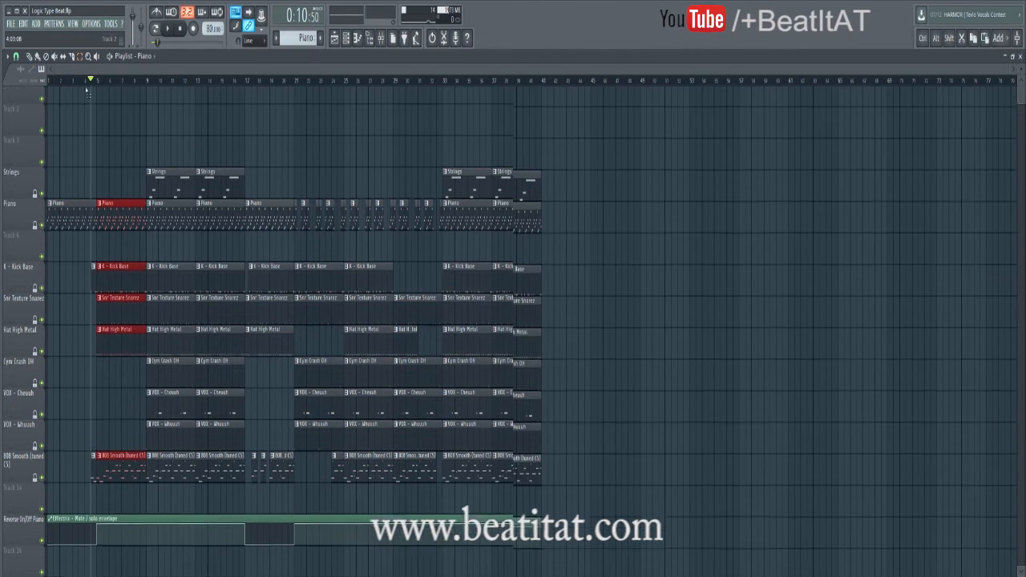
{"action": "scroll", "coordinate": [98, 321], "scroll_direction": "up", "scroll_amount": 5}
{"action": "left_click", "coordinate": [138, 294]}
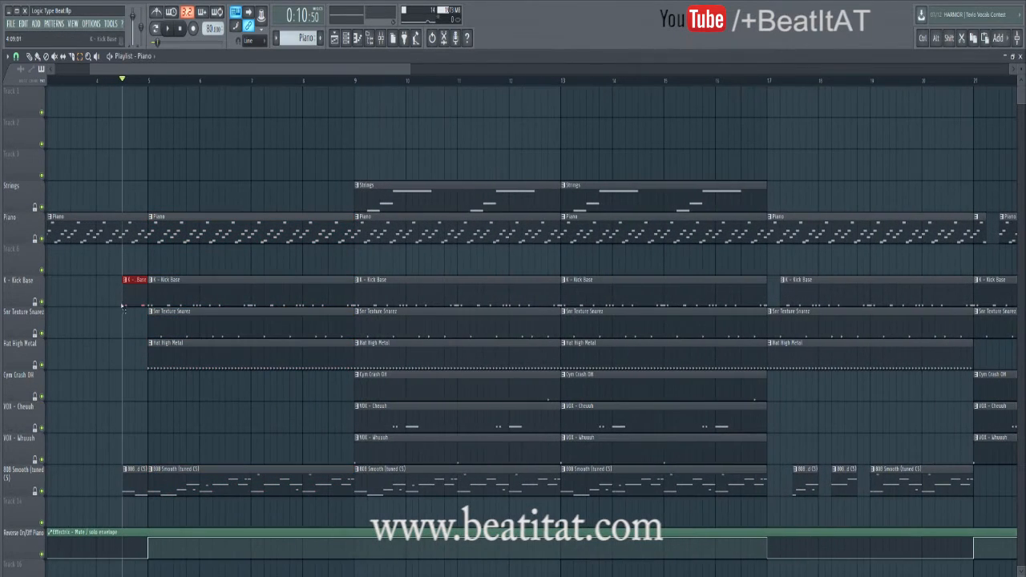
{"action": "left_click", "coordinate": [143, 485]}
{"action": "left_click_drag", "start_coordinate": [114, 274], "coordinate": [162, 547]}
{"action": "left_click", "coordinate": [150, 513]}
{"action": "left_click_drag", "start_coordinate": [132, 513], "coordinate": [110, 281]}
{"action": "left_click_drag", "start_coordinate": [96, 72], "coordinate": [38, 98]}
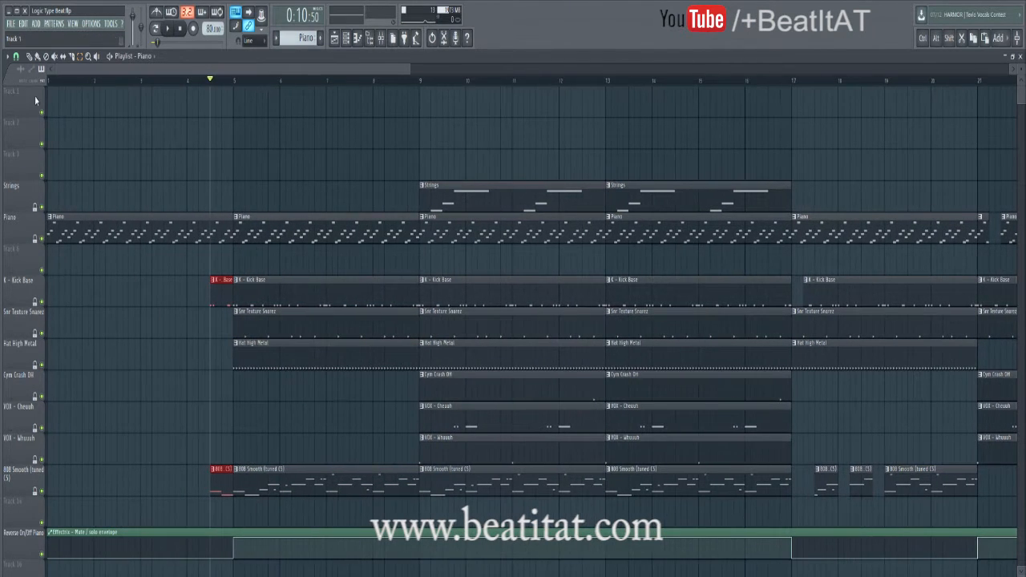
- Open the K - Kick Base clip at bar 5 to view its note pattern, and close the piano roll
{"action": "double_click", "coordinate": [299, 301]}
{"action": "scroll", "coordinate": [289, 296], "scroll_direction": "up", "scroll_amount": 3}
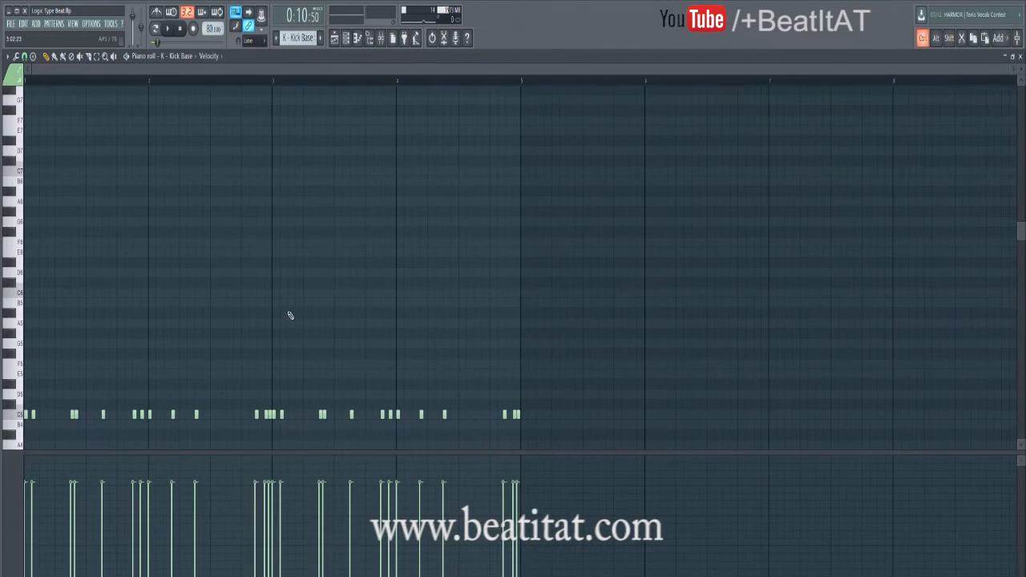
{"action": "key", "text": "Escape"}
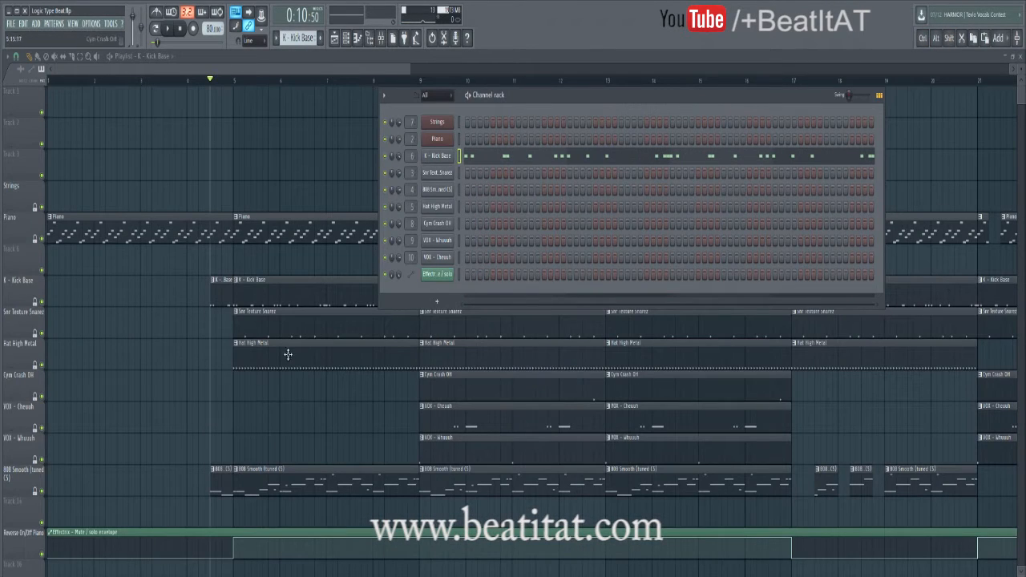
- Place a trial K - Kick Base clip at bar 1, move it to the empty Track 6, and delete it
{"action": "left_click_drag", "start_coordinate": [79, 263], "coordinate": [9, 304]}
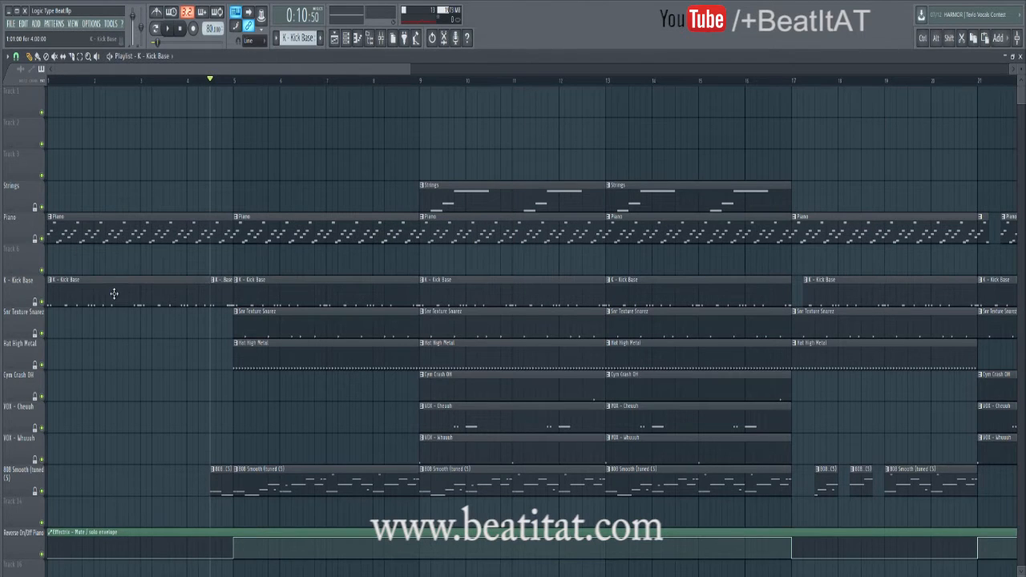
{"action": "left_click_drag", "start_coordinate": [110, 294], "coordinate": [155, 256]}
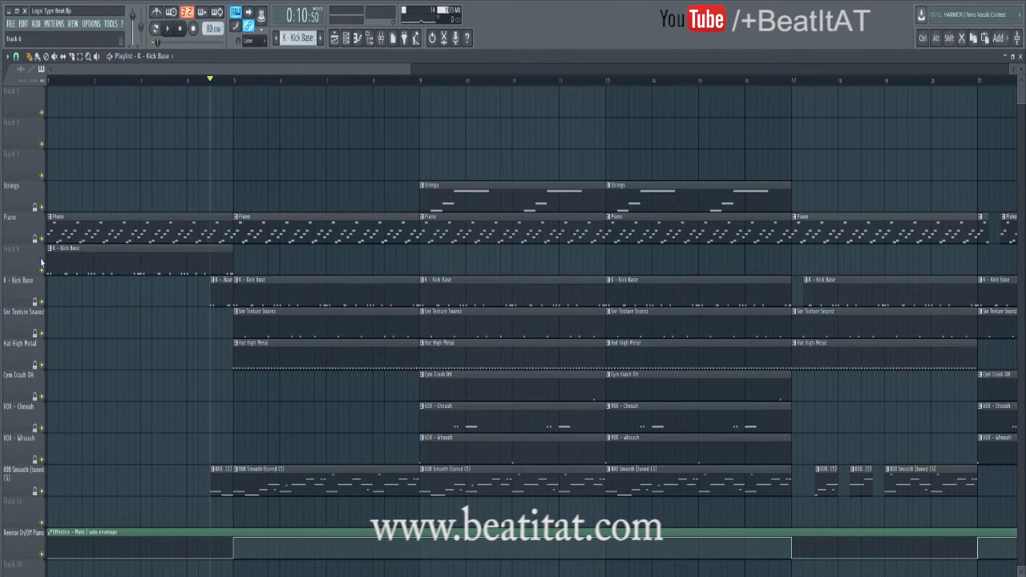
{"action": "left_click_drag", "start_coordinate": [48, 263], "coordinate": [145, 289]}
{"action": "right_click", "coordinate": [146, 289]}
- Reopen the K - Kick Base clip from the playlist, look over its full four-bar pattern, and close the piano roll
{"action": "double_click", "coordinate": [292, 276]}
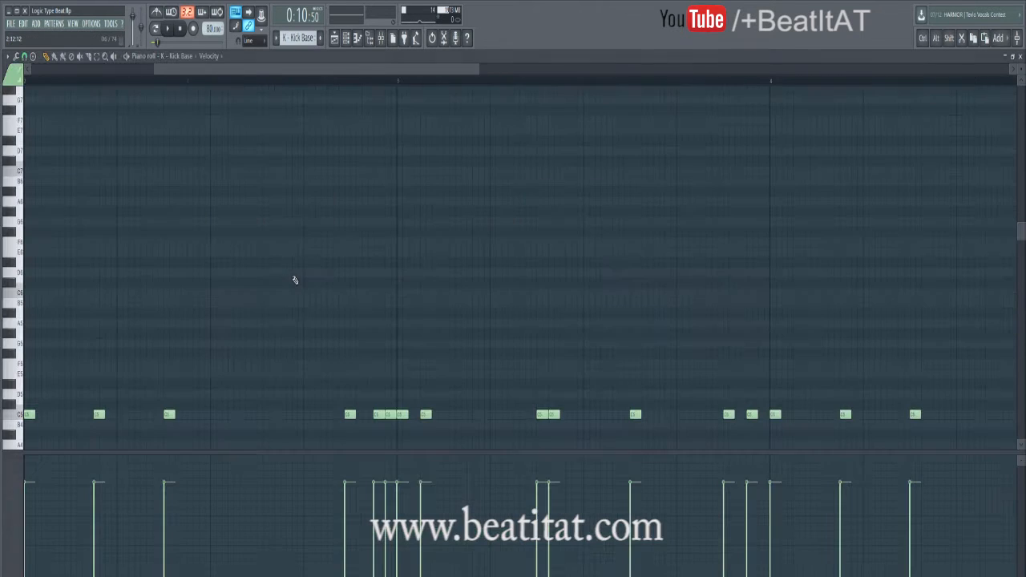
{"action": "scroll", "coordinate": [289, 281], "scroll_direction": "down", "scroll_amount": 2}
{"action": "scroll", "coordinate": [260, 280], "scroll_direction": "down", "scroll_amount": 3}
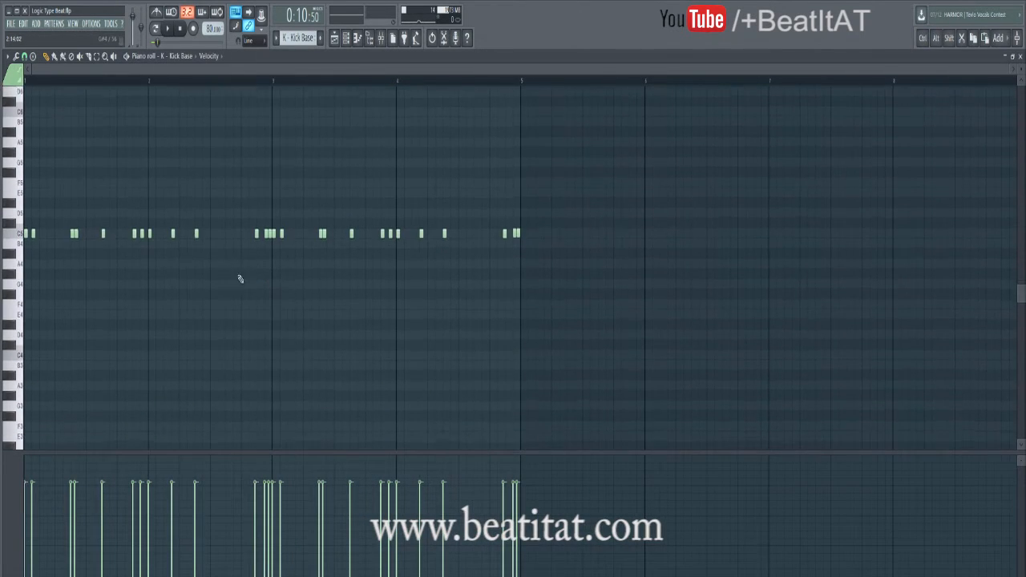
{"action": "key", "text": "Escape"}
- Reposition the channel rack and open the K - Kick Base notes from it to examine the double hits, and close them
{"action": "left_click_drag", "start_coordinate": [533, 109], "coordinate": [208, 184]}
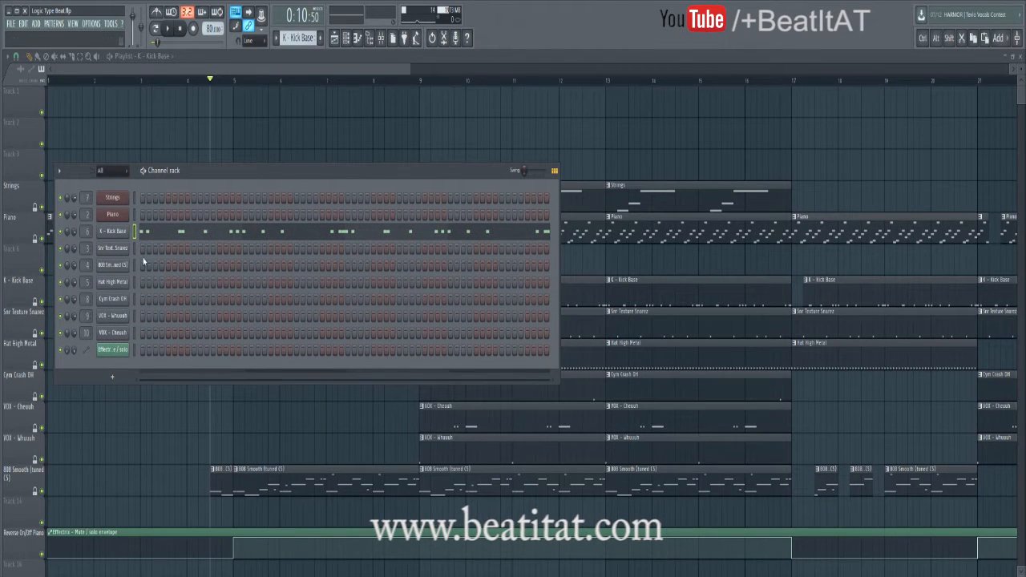
{"action": "left_click", "coordinate": [180, 232]}
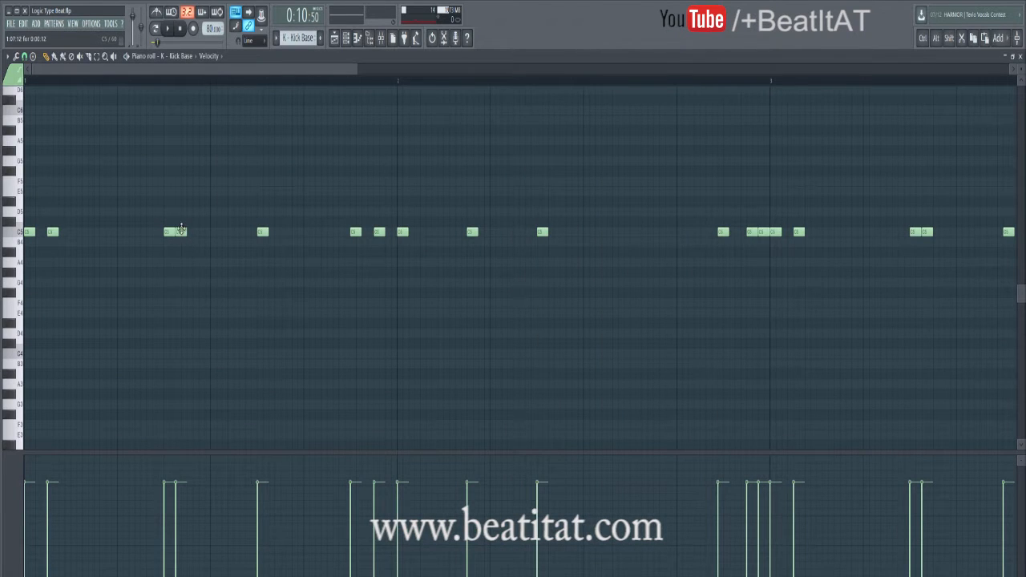
{"action": "scroll", "coordinate": [194, 241], "scroll_direction": "down", "scroll_amount": 3}
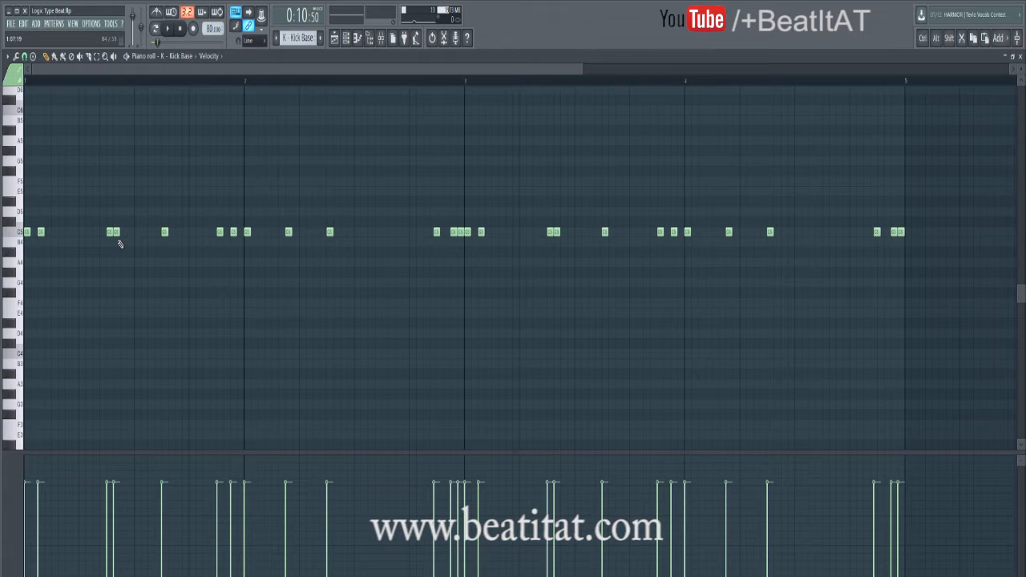
{"action": "key", "text": "Escape"}
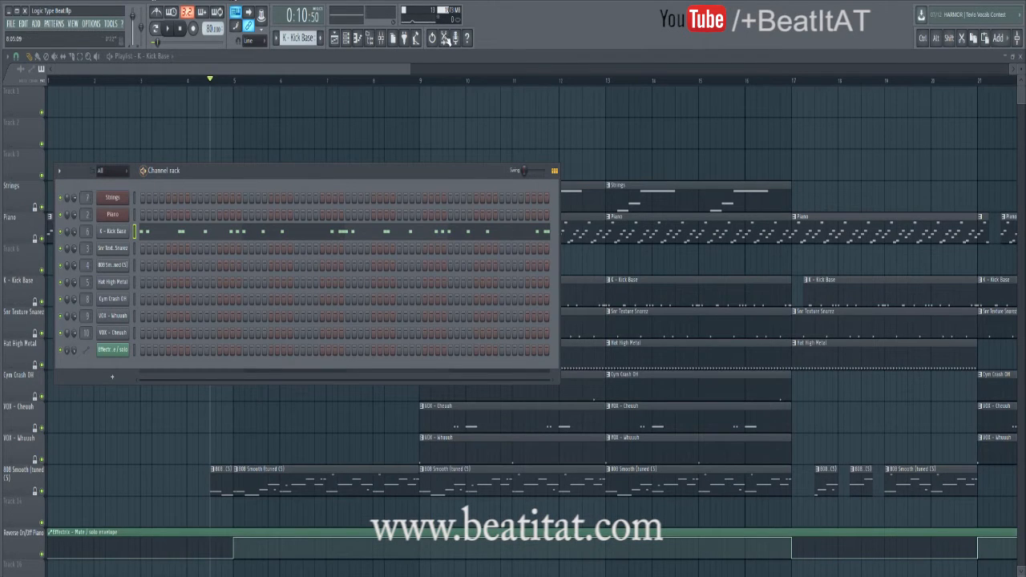
- Select the K - Kick Base track in the mixer and audition its pattern on its own from the channel rack
{"action": "left_click", "coordinate": [381, 38]}
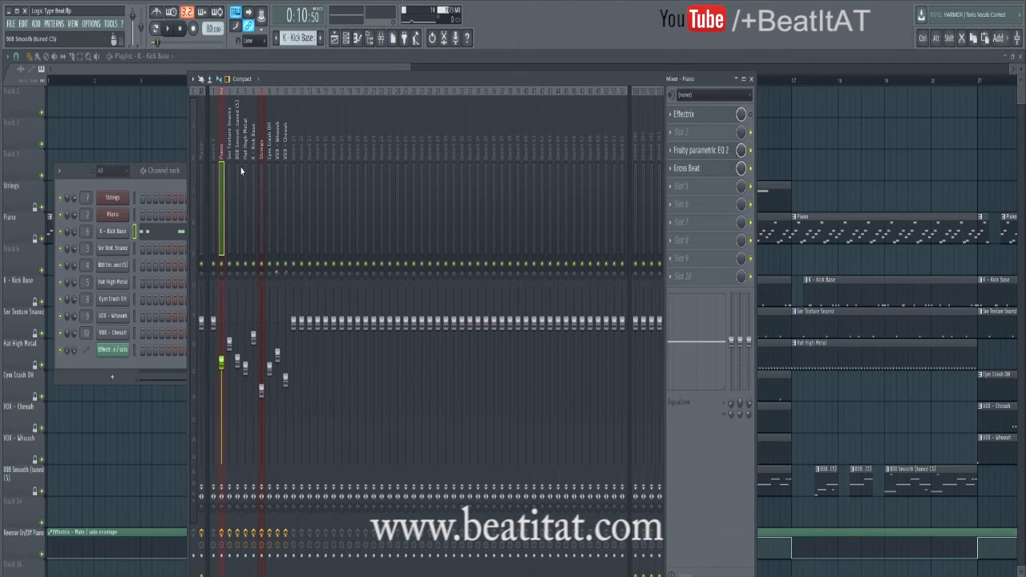
{"action": "left_click", "coordinate": [247, 169]}
{"action": "left_click", "coordinate": [253, 165]}
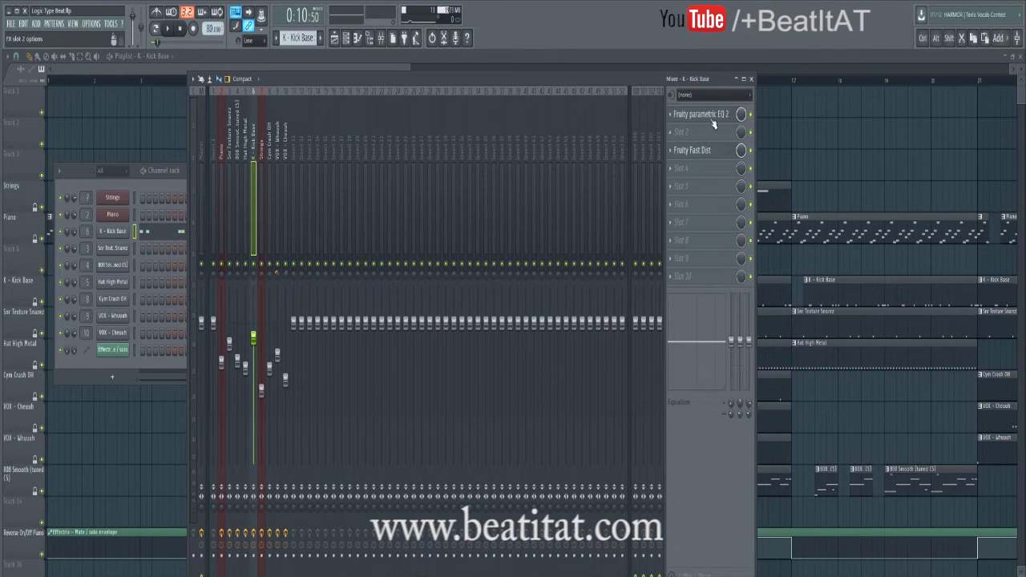
{"action": "left_click", "coordinate": [144, 179]}
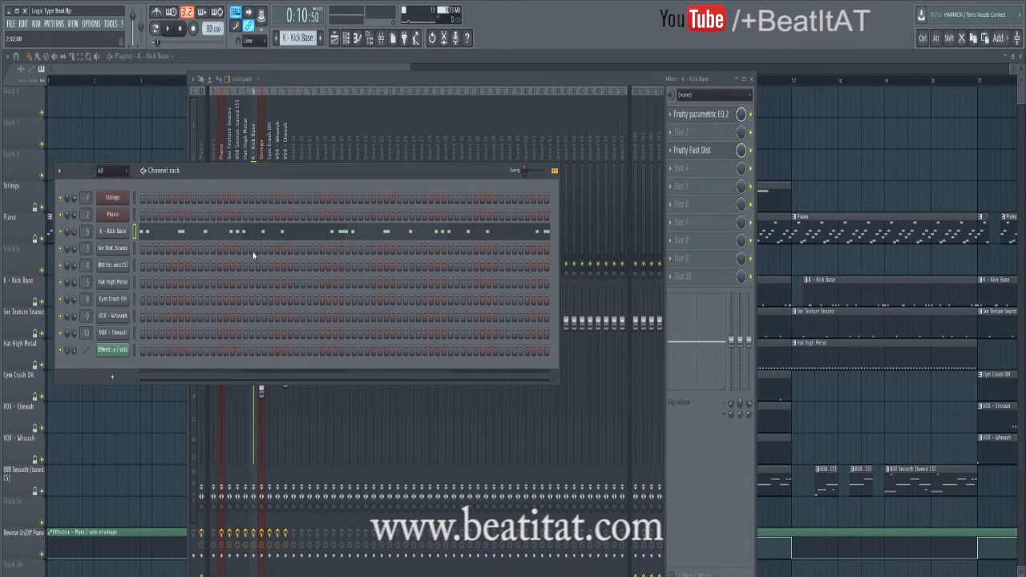
{"action": "key", "text": "space"}
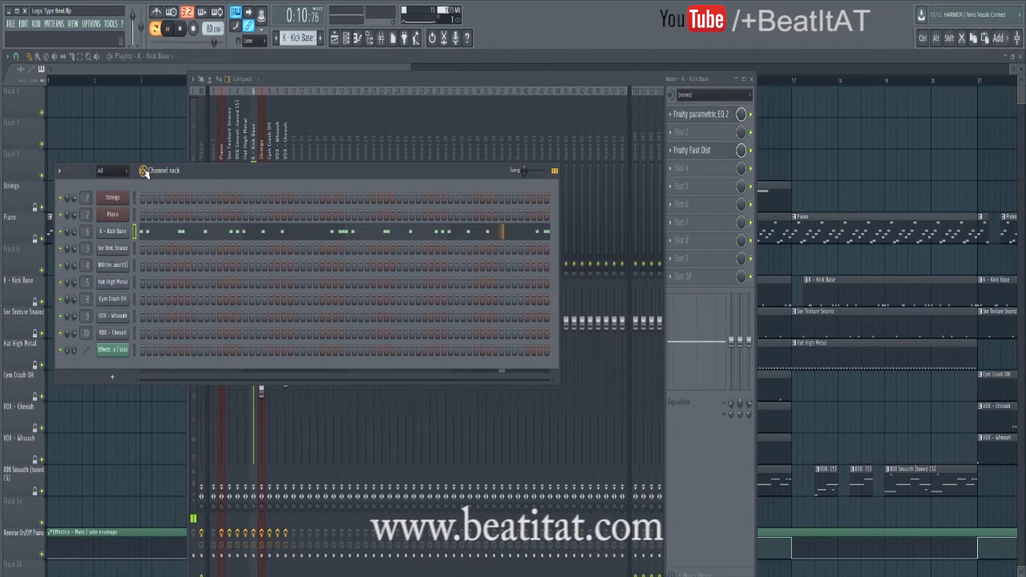
{"action": "key", "text": "space"}
- View the kick track's Fruity Parametric EQ 2 curve, close it, and select the 808 Smooth mixer track
{"action": "left_click", "coordinate": [705, 117]}
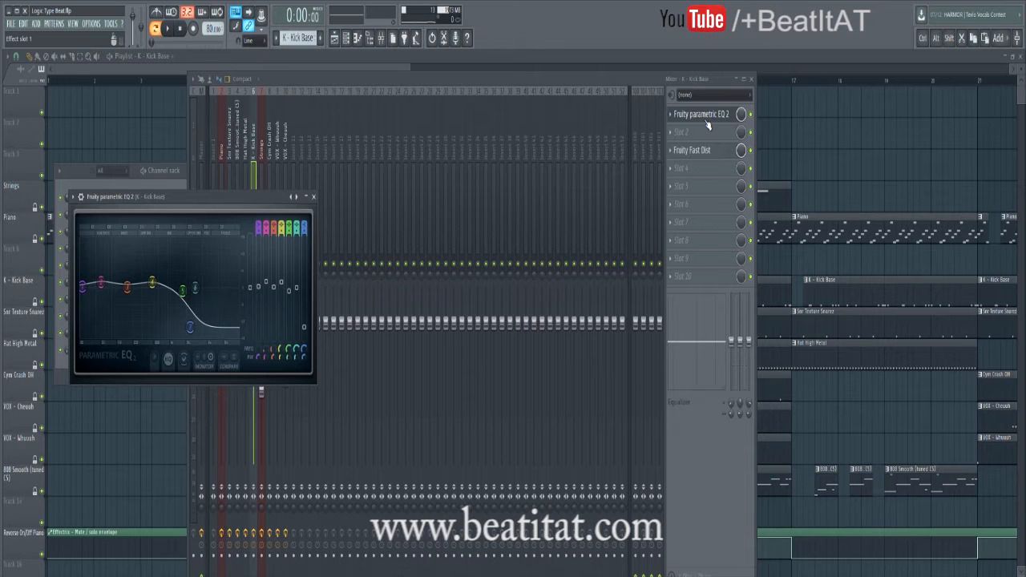
{"action": "left_click", "coordinate": [313, 197]}
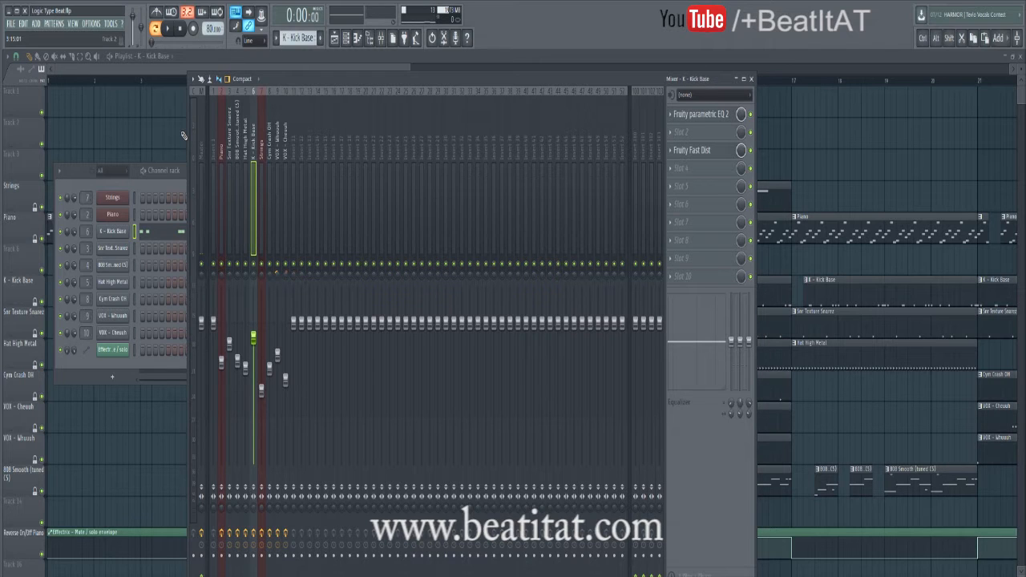
{"action": "left_click", "coordinate": [235, 141]}
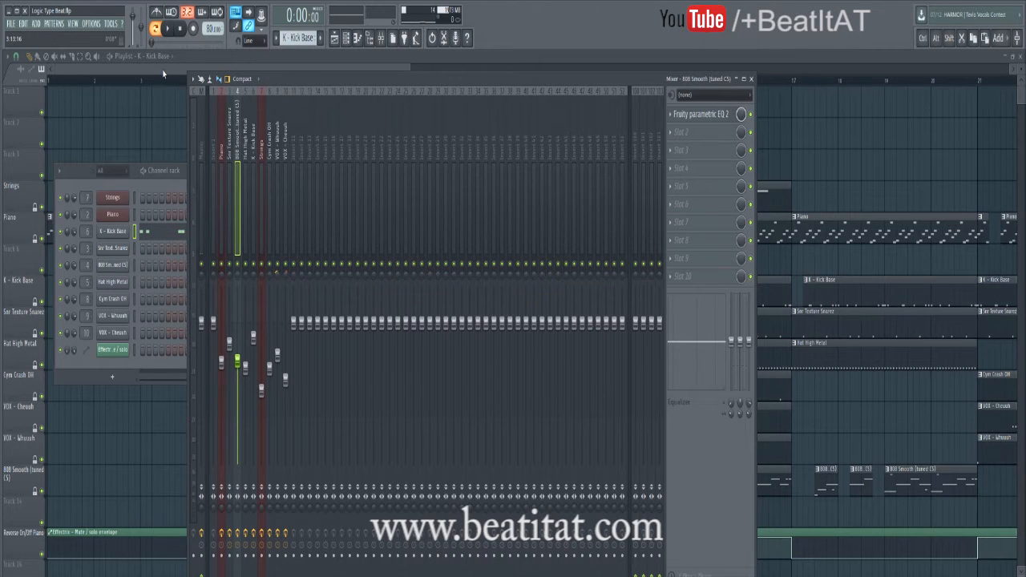
- Return to the playlist, set the playhead at the 808 lead-in clip, and open the bar 5 808 Smooth clip's notes
{"action": "left_click", "coordinate": [163, 73]}
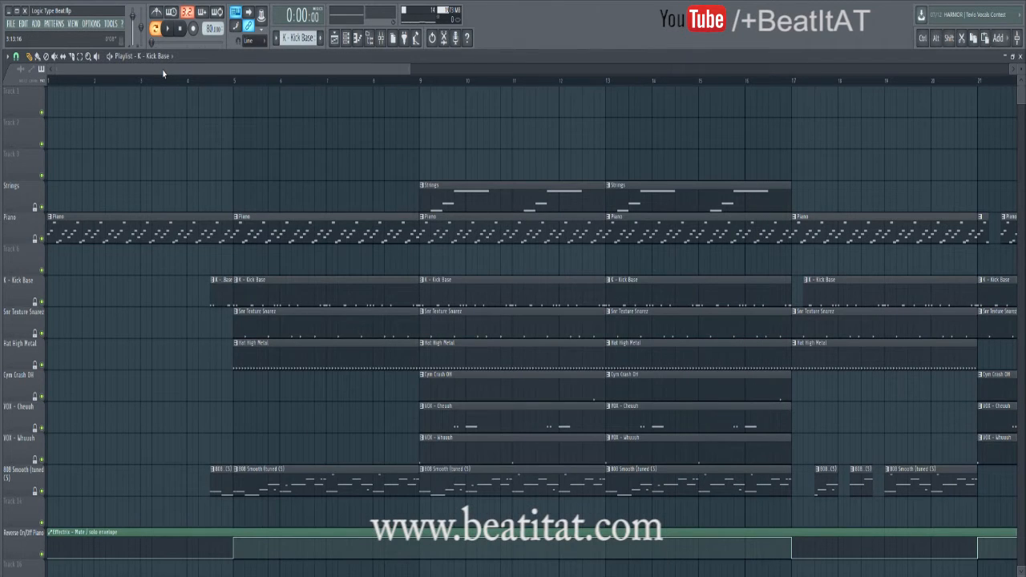
{"action": "left_click", "coordinate": [222, 82]}
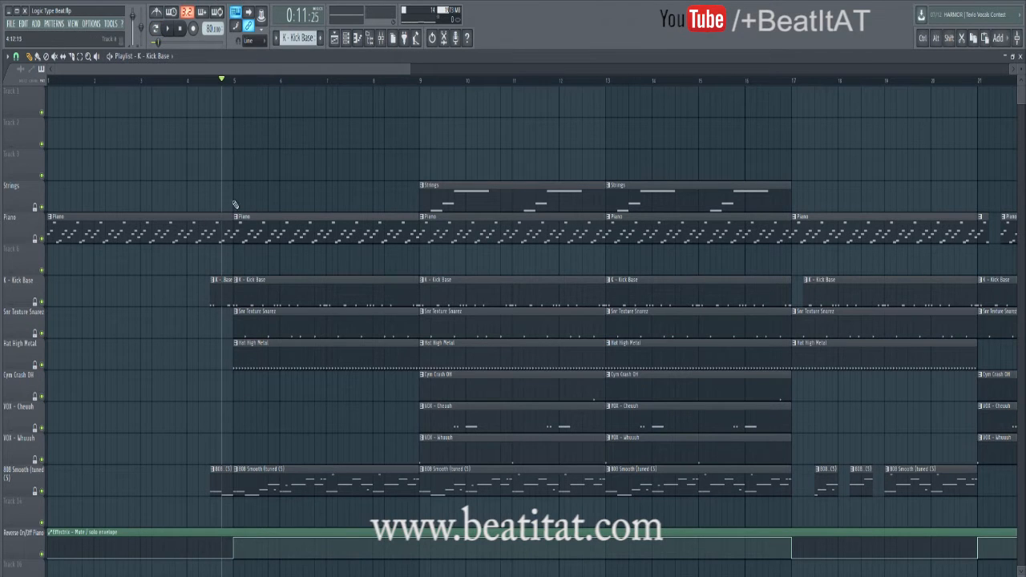
{"action": "left_click", "coordinate": [210, 80]}
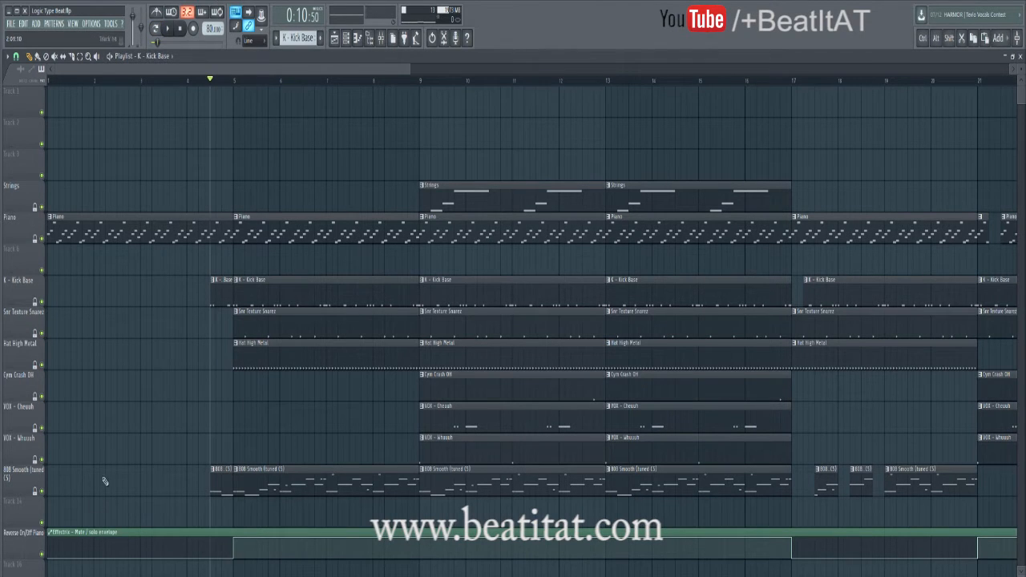
{"action": "double_click", "coordinate": [274, 486]}
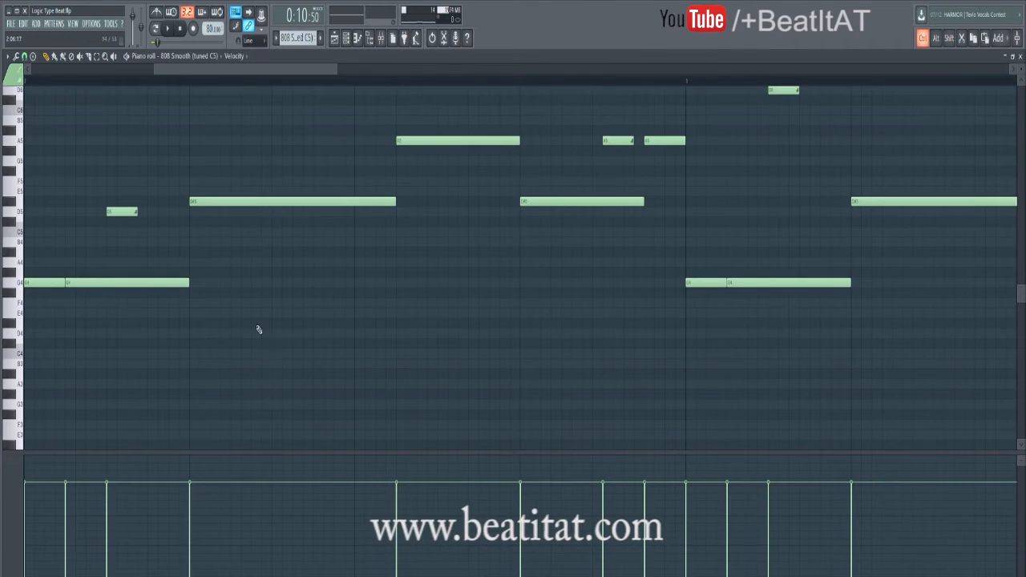
- Examine the 808 Smooth bassline notes across the whole pattern, and close the note view
{"action": "scroll", "coordinate": [259, 329], "scroll_direction": "down", "scroll_amount": 4}
{"action": "scroll", "coordinate": [230, 273], "scroll_direction": "up", "scroll_amount": 3}
{"action": "scroll", "coordinate": [229, 272], "scroll_direction": "down", "scroll_amount": 2}
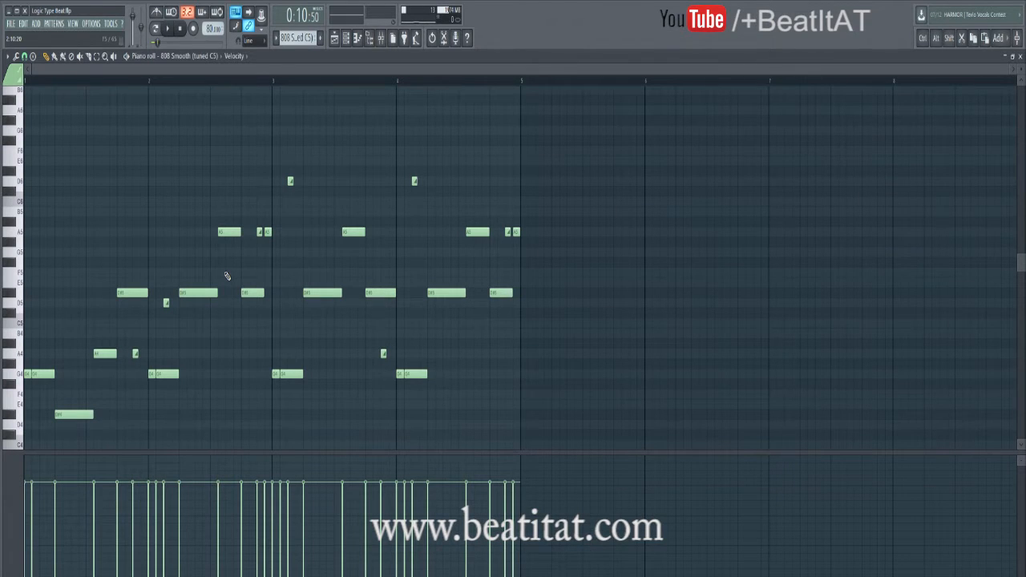
{"action": "scroll", "coordinate": [192, 214], "scroll_direction": "down", "scroll_amount": 2}
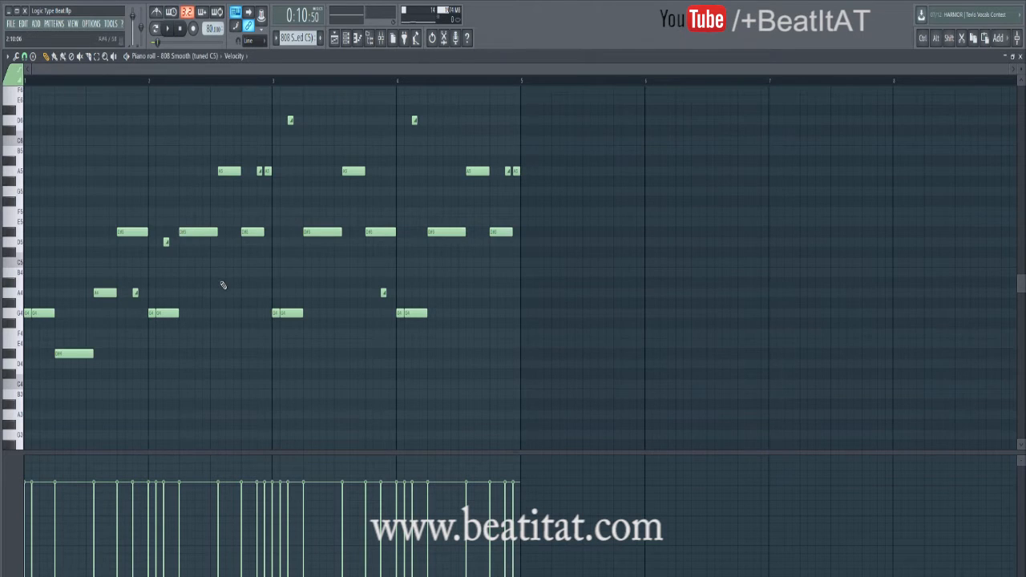
{"action": "scroll", "coordinate": [206, 234], "scroll_direction": "up", "scroll_amount": 2}
{"action": "key", "text": "Escape"}
{"action": "key", "text": "Escape"}
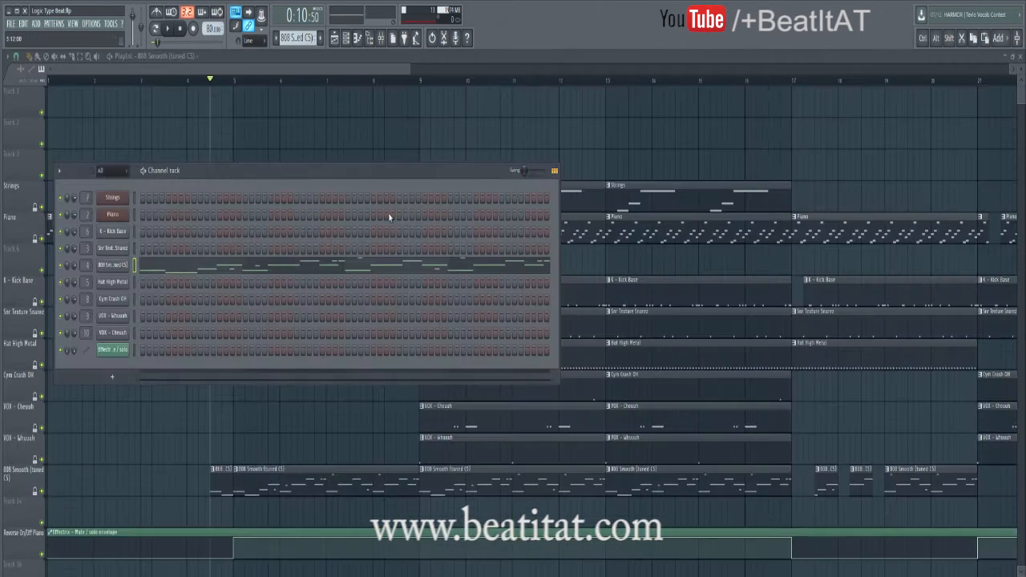
- Open the Piano notes from the channel rack to compare them with the bassline, and reopen the 808 Smooth notes
{"action": "double_click", "coordinate": [188, 219]}
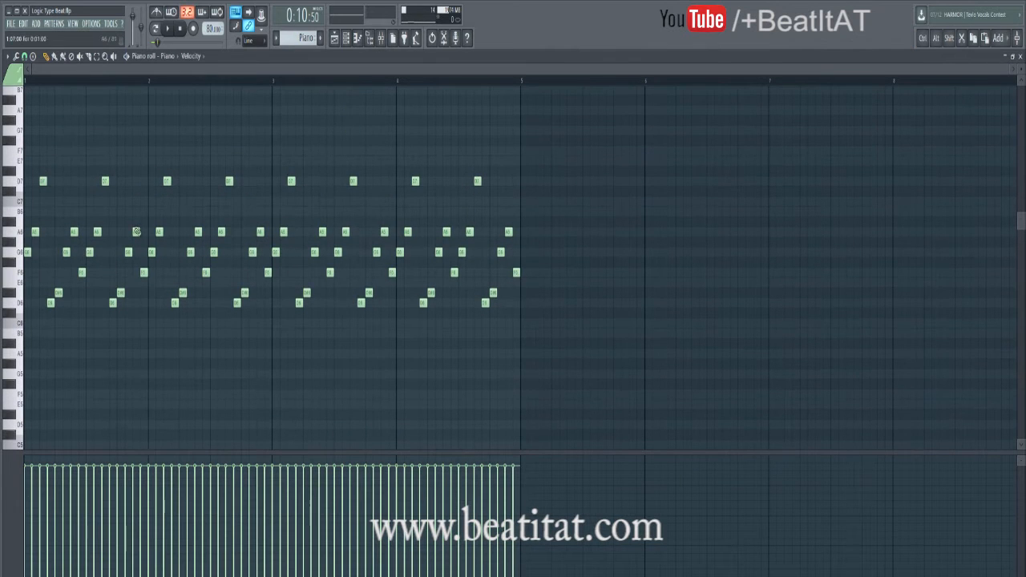
{"action": "key", "text": "Escape"}
{"action": "key", "text": "Escape"}
{"action": "double_click", "coordinate": [270, 483]}
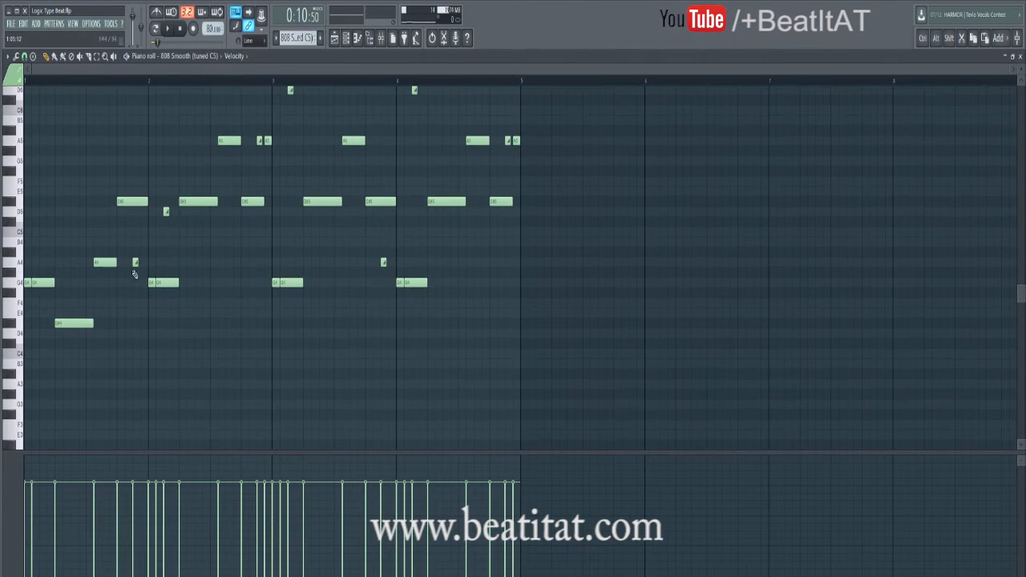
{"action": "scroll", "coordinate": [197, 206], "scroll_direction": "up", "scroll_amount": 5}
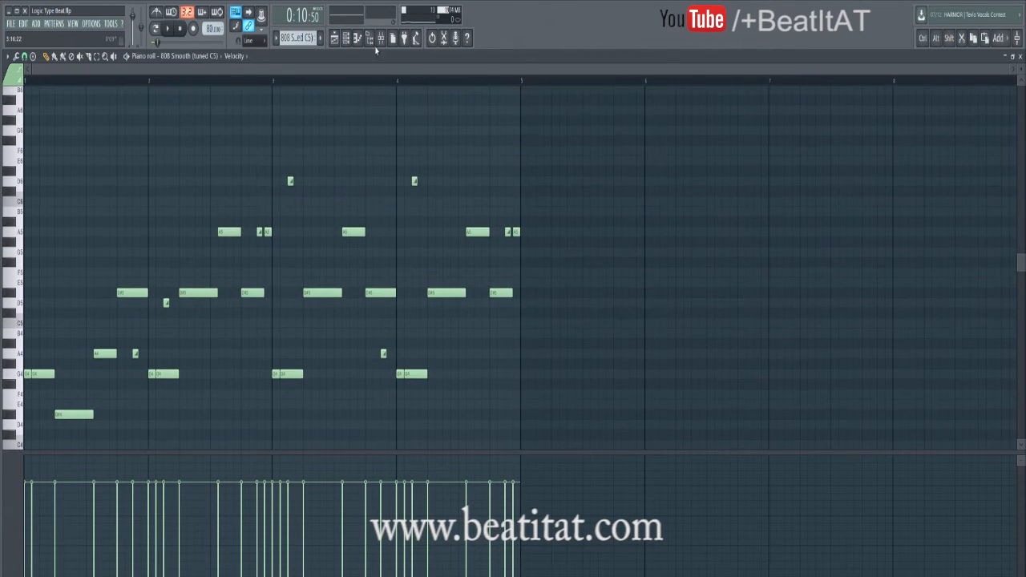
- View the 808 Smooth mixer track's Fruity Parametric EQ 2 curve and close it
{"action": "key", "text": "F9"}
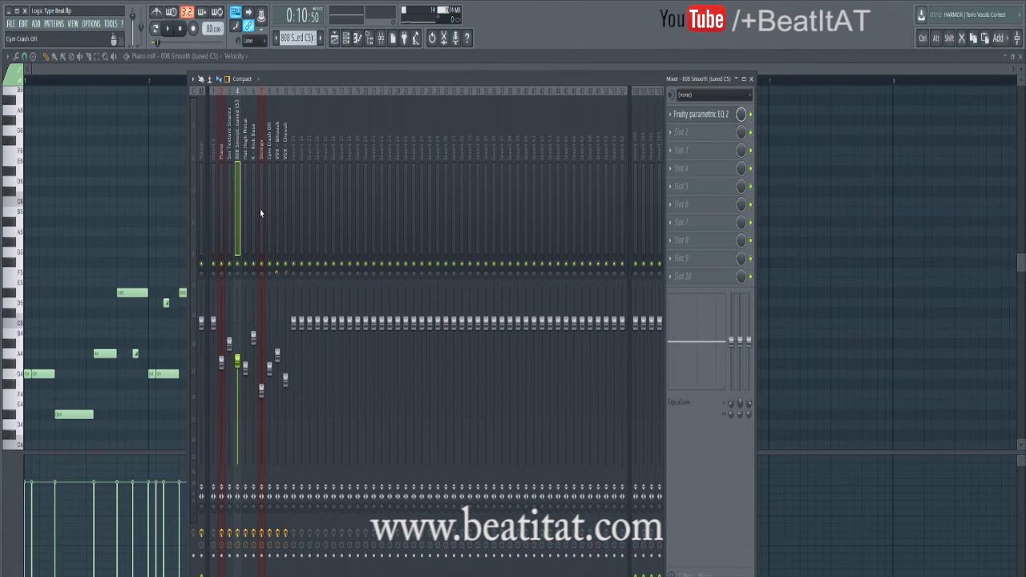
{"action": "left_click", "coordinate": [698, 114]}
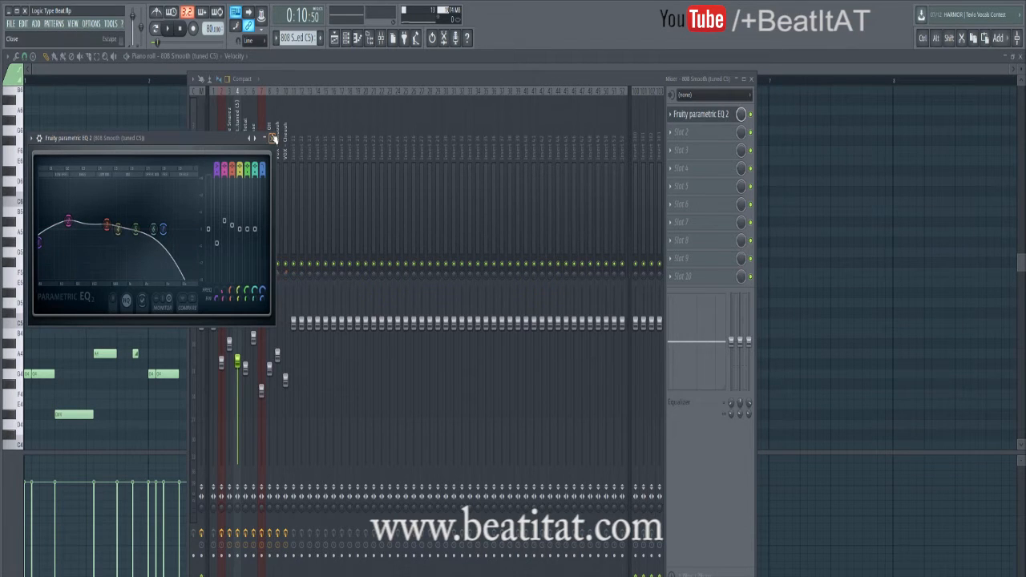
{"action": "left_click", "coordinate": [273, 138]}
{"action": "key", "text": "F9"}
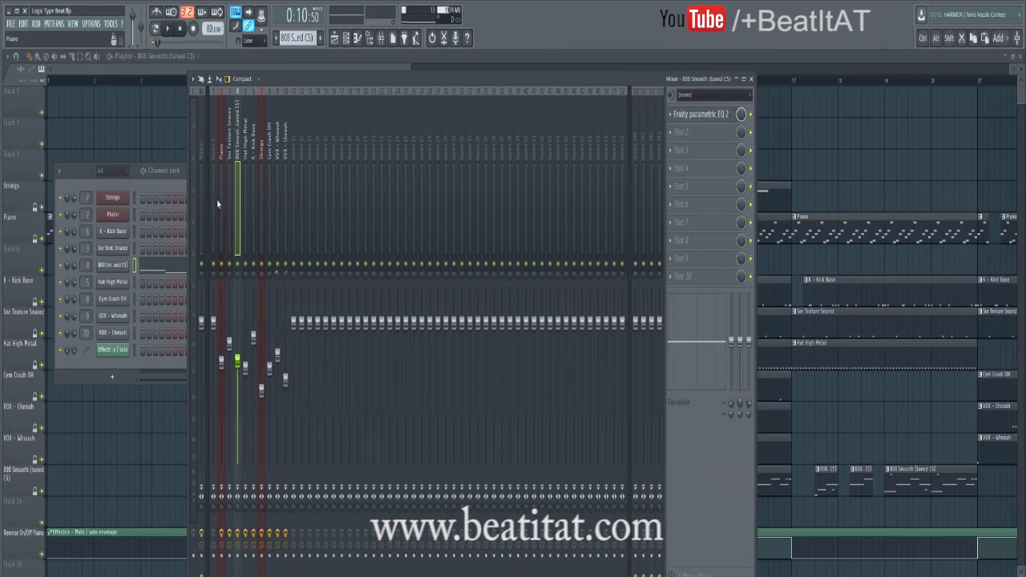
- Inspect the 808 Smooth channel's sample settings, volume envelope, and polyphony and time options
{"action": "left_click", "coordinate": [126, 266]}
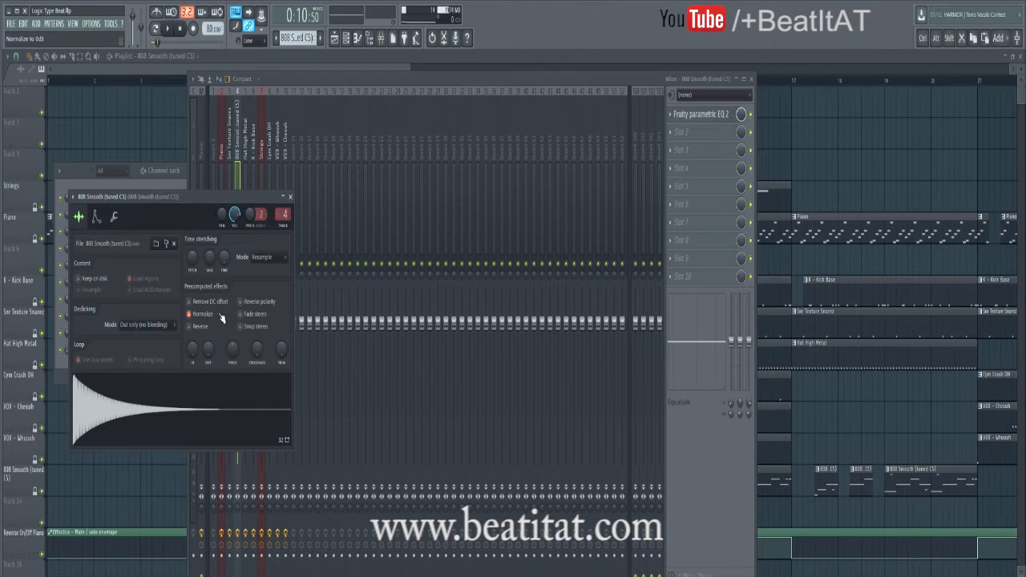
{"action": "left_click", "coordinate": [96, 218]}
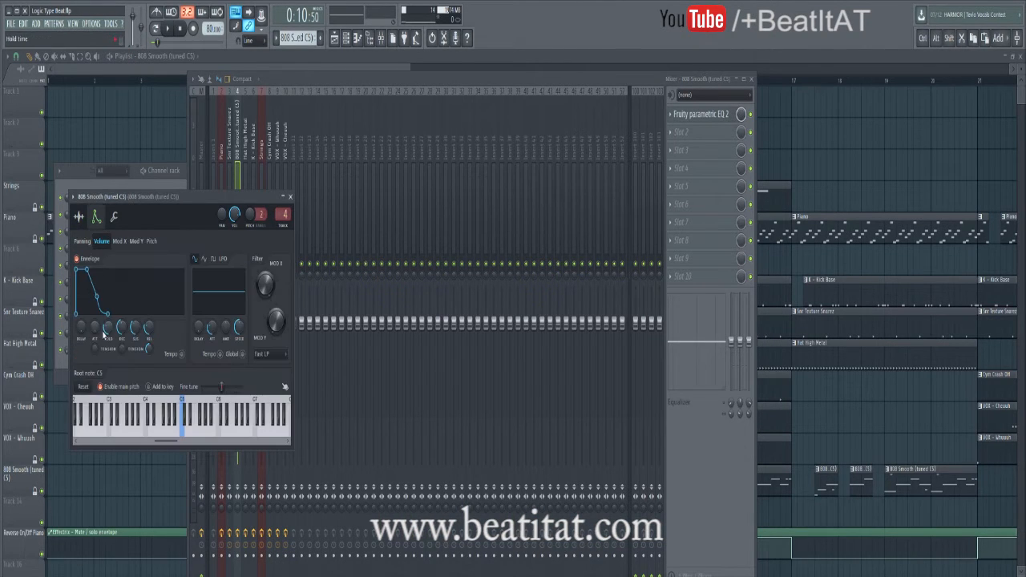
{"action": "left_click", "coordinate": [114, 216]}
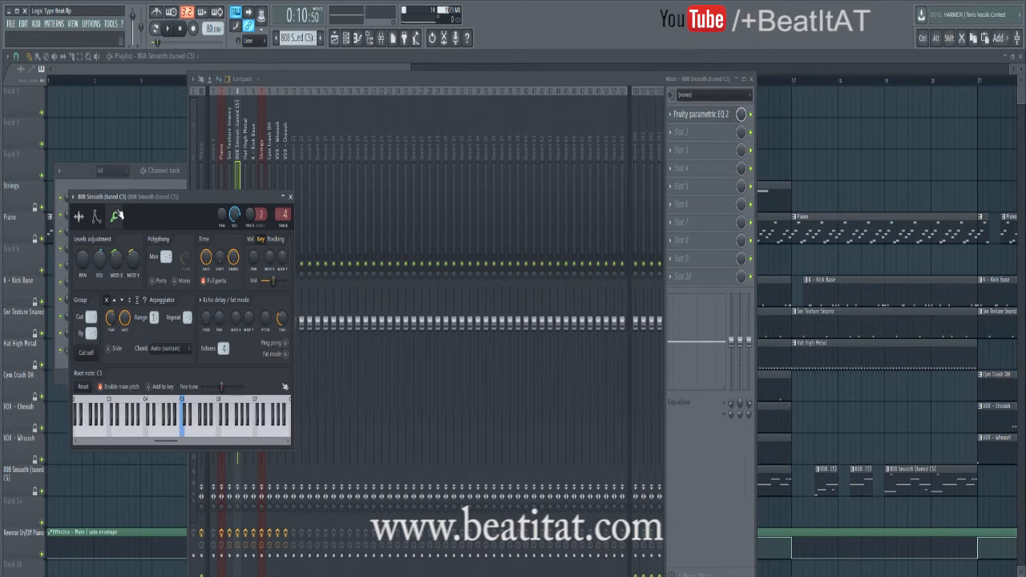
{"action": "left_click", "coordinate": [98, 218]}
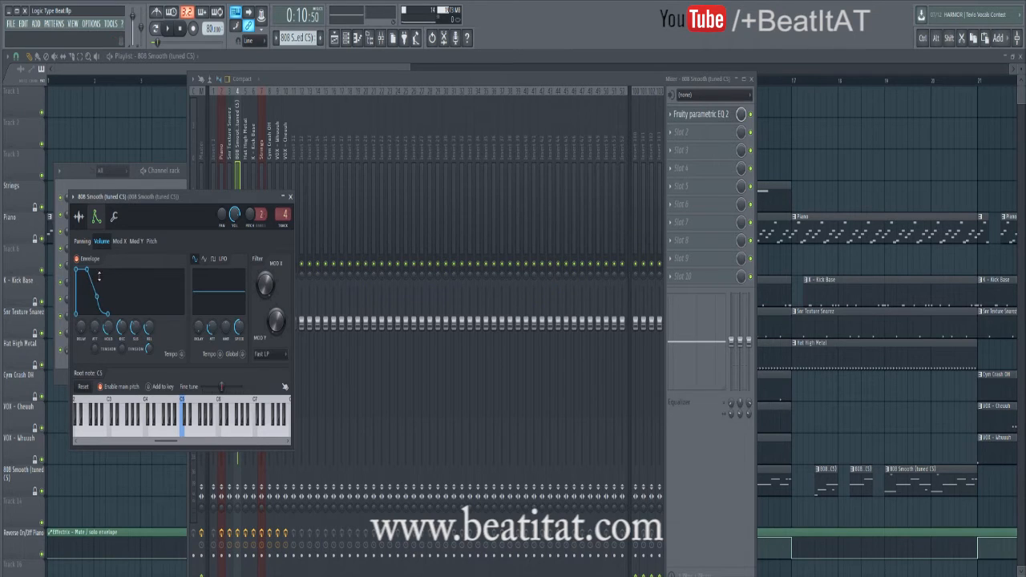
{"action": "left_click", "coordinate": [114, 217]}
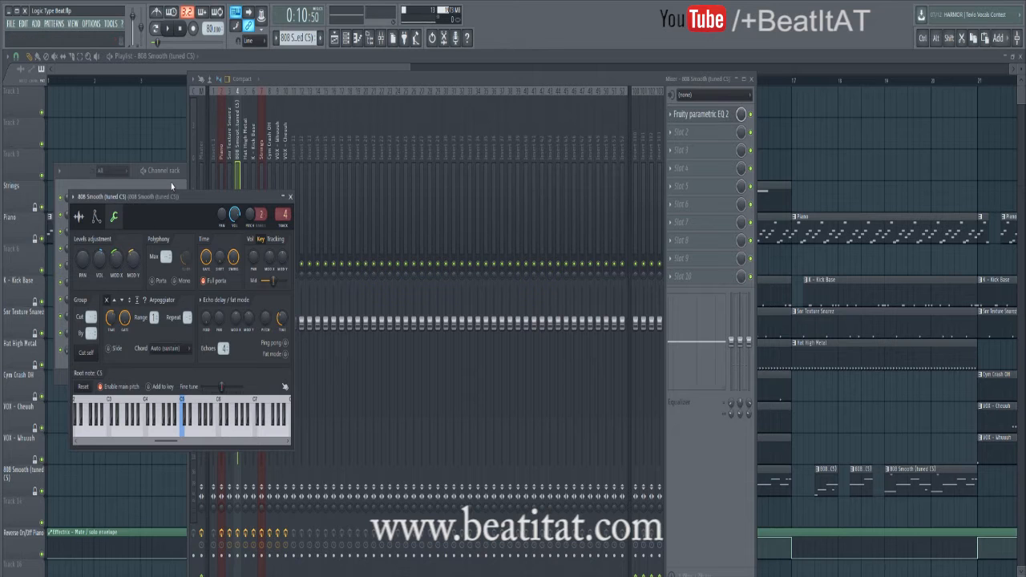
- Reopen the 808 Smooth notes from the channel rack and audition the bassline pattern on its own
{"action": "left_click", "coordinate": [172, 184]}
{"action": "left_click", "coordinate": [190, 271]}
{"action": "key", "text": "space"}
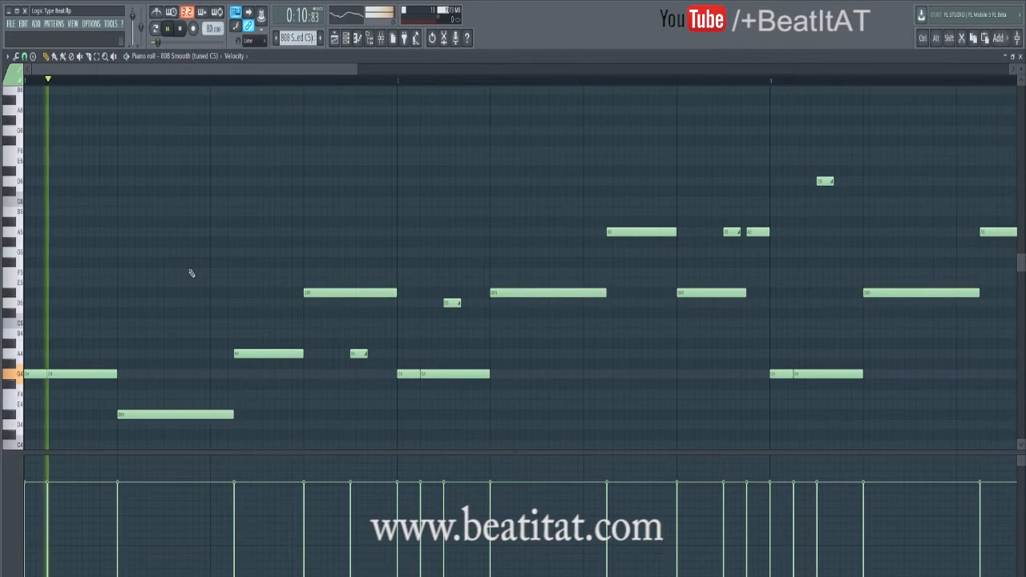
{"action": "key", "text": "space"}
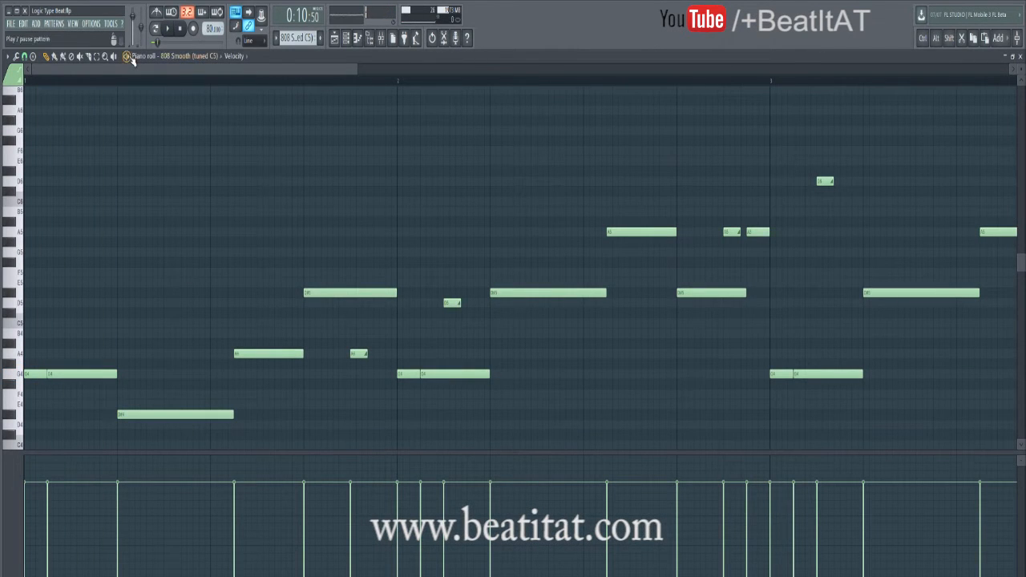
{"action": "left_click", "coordinate": [131, 60]}
- Survey the whole arrangement in the playlist and set the playhead at bar 17
{"action": "scroll", "coordinate": [184, 202], "scroll_direction": "down", "scroll_amount": 3}
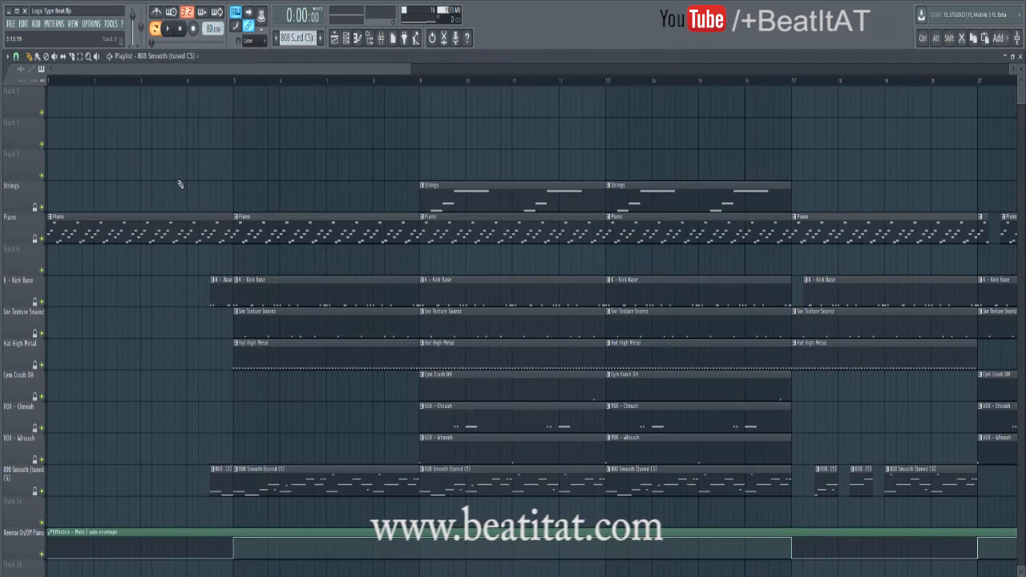
{"action": "scroll", "coordinate": [280, 232], "scroll_direction": "down", "scroll_amount": 3}
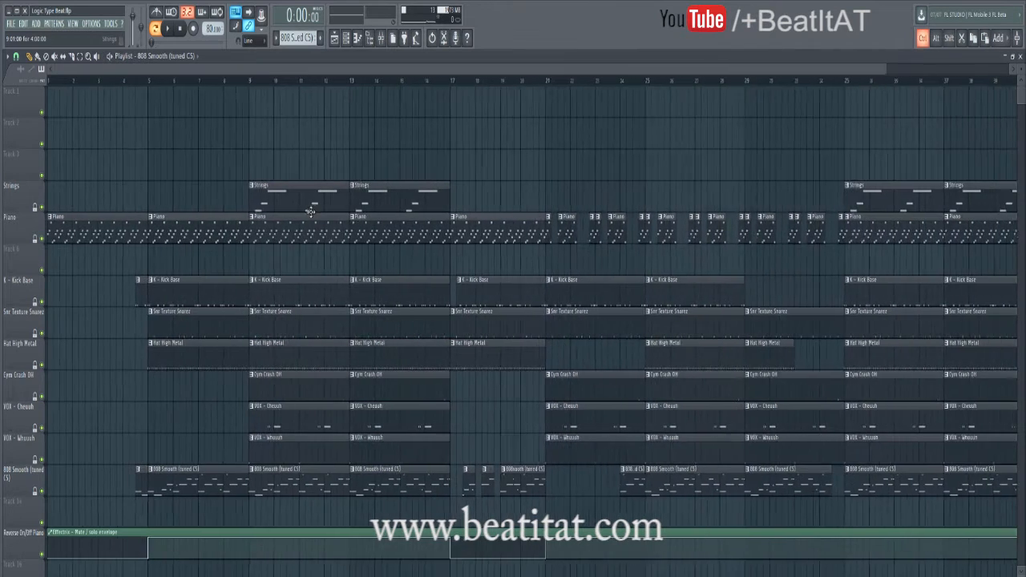
{"action": "scroll", "coordinate": [310, 212], "scroll_direction": "down", "scroll_amount": 3}
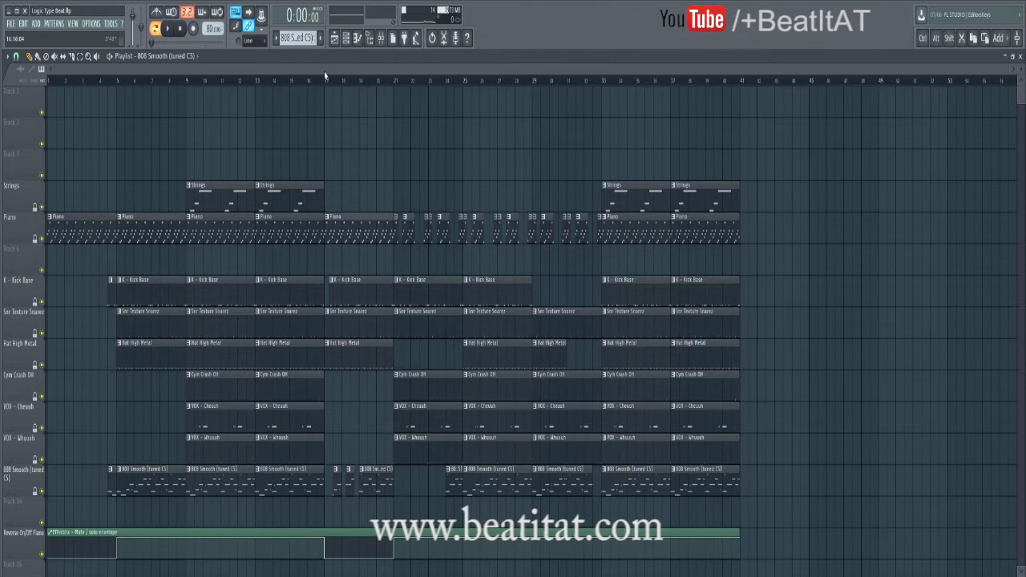
{"action": "left_click_drag", "start_coordinate": [325, 73], "coordinate": [390, 85]}
{"action": "left_click", "coordinate": [263, 81]}
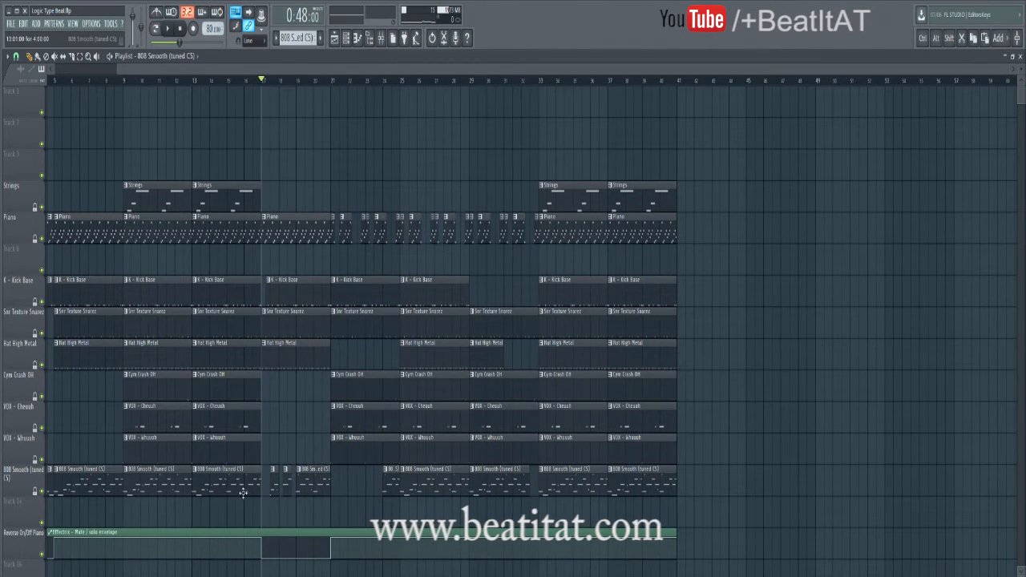
- Demonstrate slicing on a spare 808 Smooth clip at bar 17 of Track 14, deleting its opening piece and the rest of the clip
{"action": "left_click", "coordinate": [264, 514]}
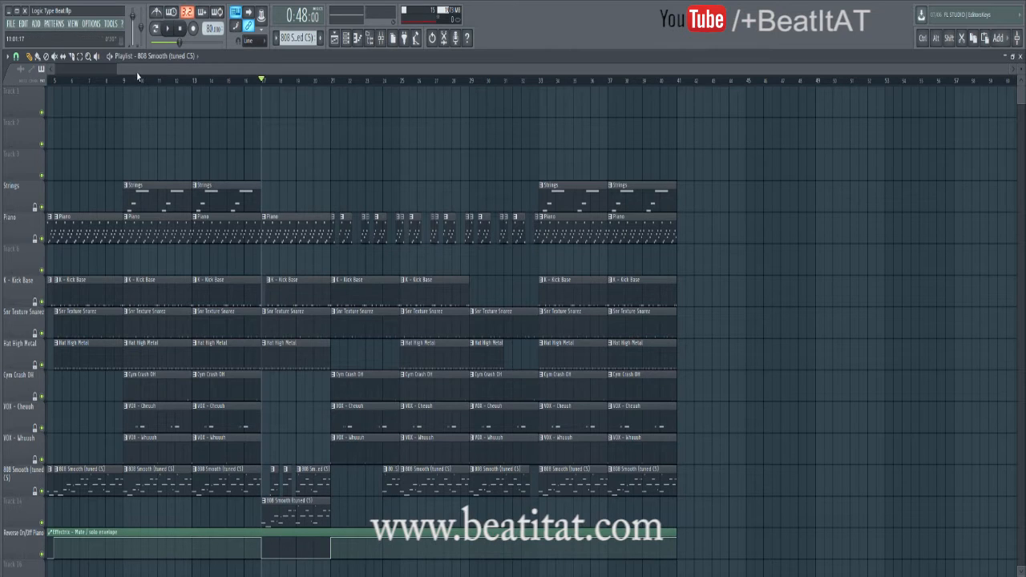
{"action": "left_click", "coordinate": [75, 57]}
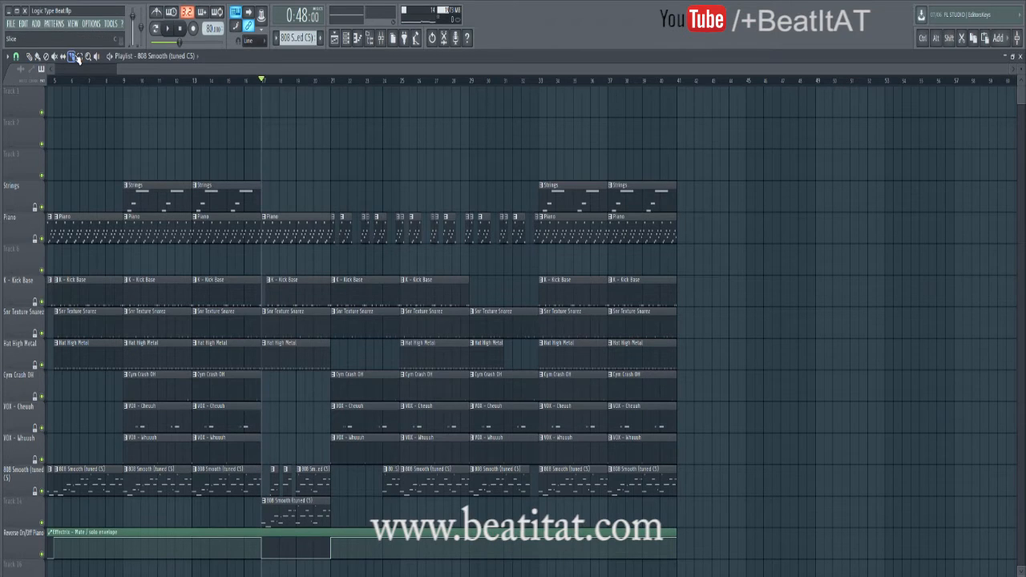
{"action": "left_click", "coordinate": [275, 509]}
{"action": "key", "text": "ctrl+z"}
{"action": "left_click_drag", "start_coordinate": [273, 520], "coordinate": [273, 503]}
{"action": "right_click", "coordinate": [265, 513]}
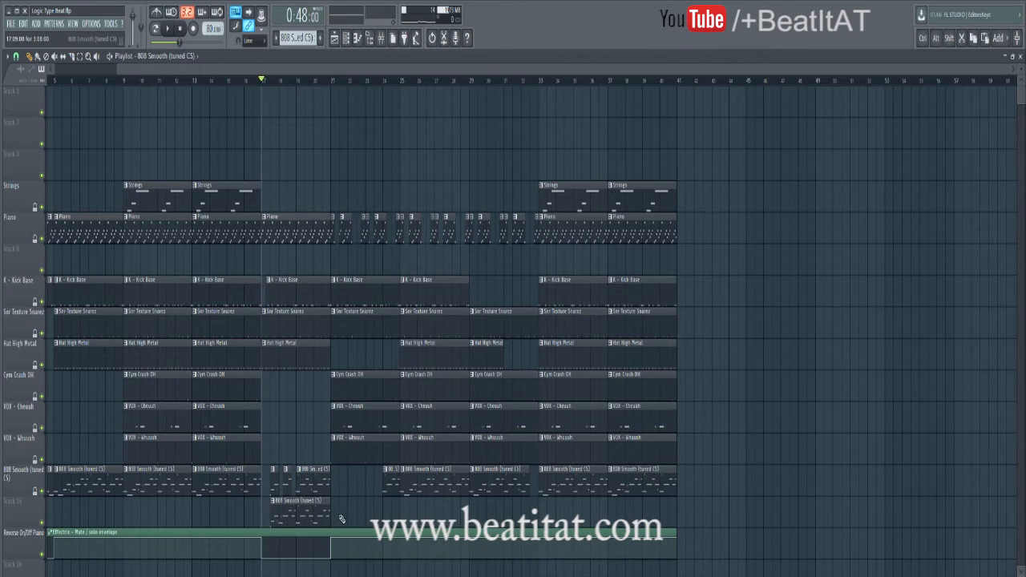
{"action": "left_click_drag", "start_coordinate": [329, 513], "coordinate": [276, 512]}
{"action": "right_click", "coordinate": [274, 513]}
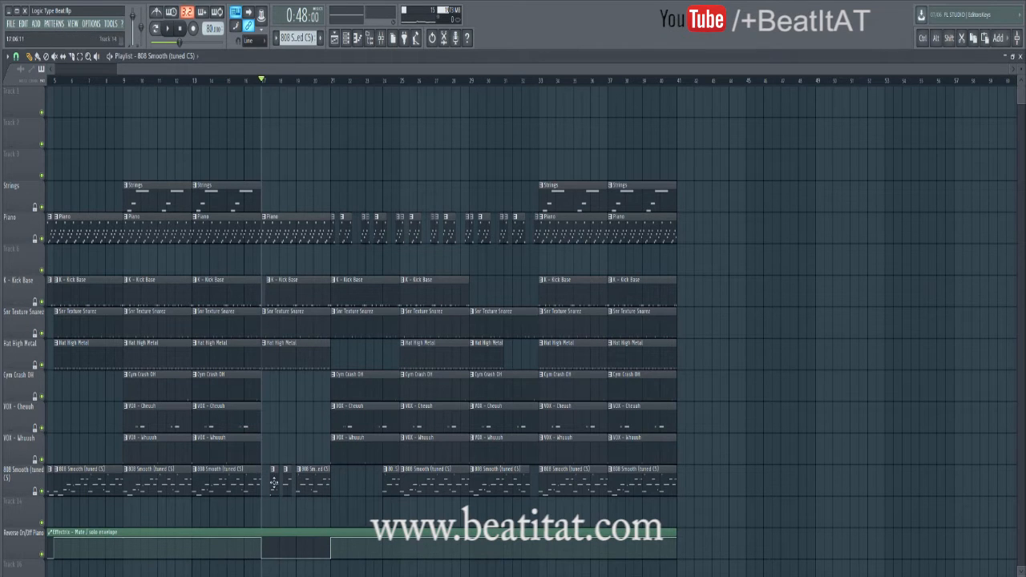
- Set the playhead at bar 5 and open the bar 5 Snr Texture Snarez clip to examine its pattern
{"action": "scroll", "coordinate": [264, 75], "scroll_direction": "left", "scroll_amount": 2}
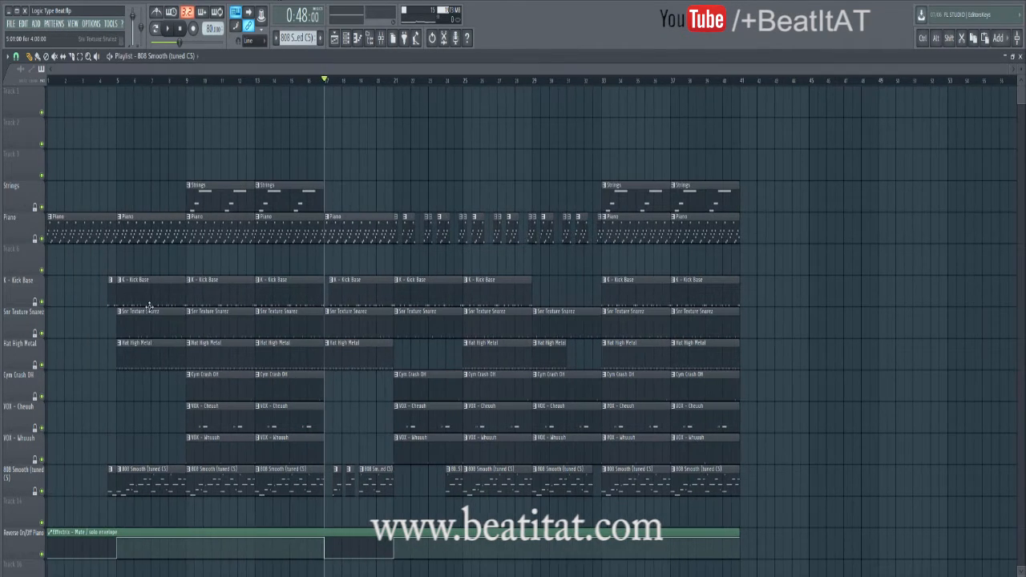
{"action": "left_click", "coordinate": [118, 80]}
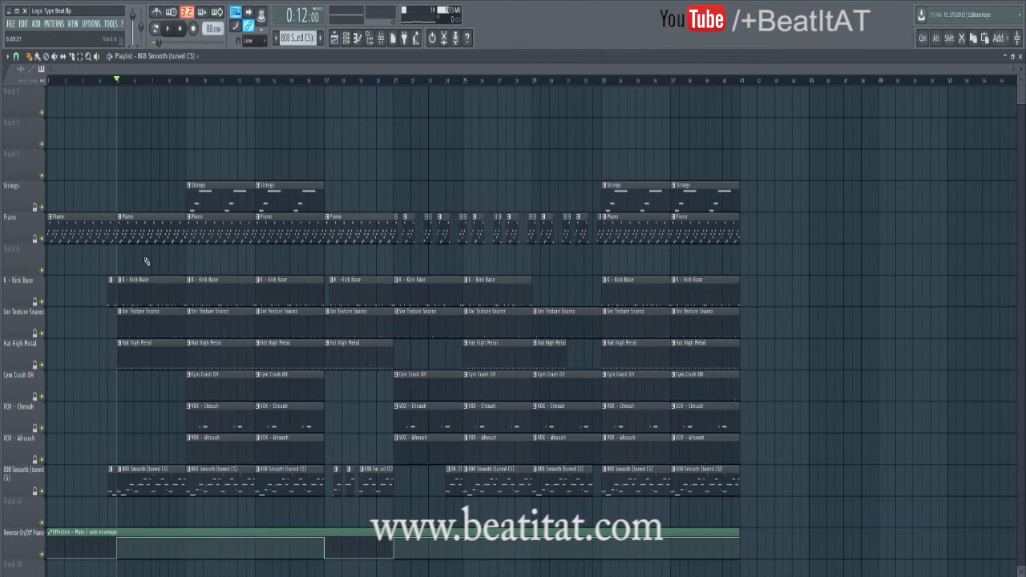
{"action": "double_click", "coordinate": [147, 310]}
{"action": "scroll", "coordinate": [153, 308], "scroll_direction": "down", "scroll_amount": 5}
{"action": "key", "text": "Escape"}
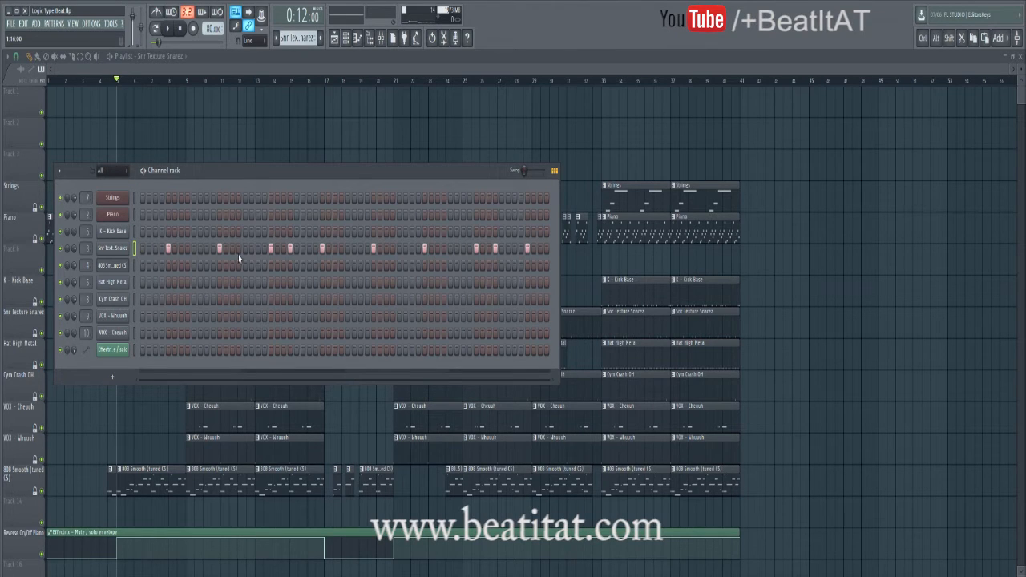
- Examine the snare steps in the channel rack, and view and close the Snr Texture Snarez channel's sample settings
{"action": "left_click", "coordinate": [143, 233]}
{"action": "left_click", "coordinate": [195, 248]}
{"action": "left_click", "coordinate": [168, 249]}
{"action": "left_click", "coordinate": [143, 232]}
{"action": "left_click", "coordinate": [122, 248]}
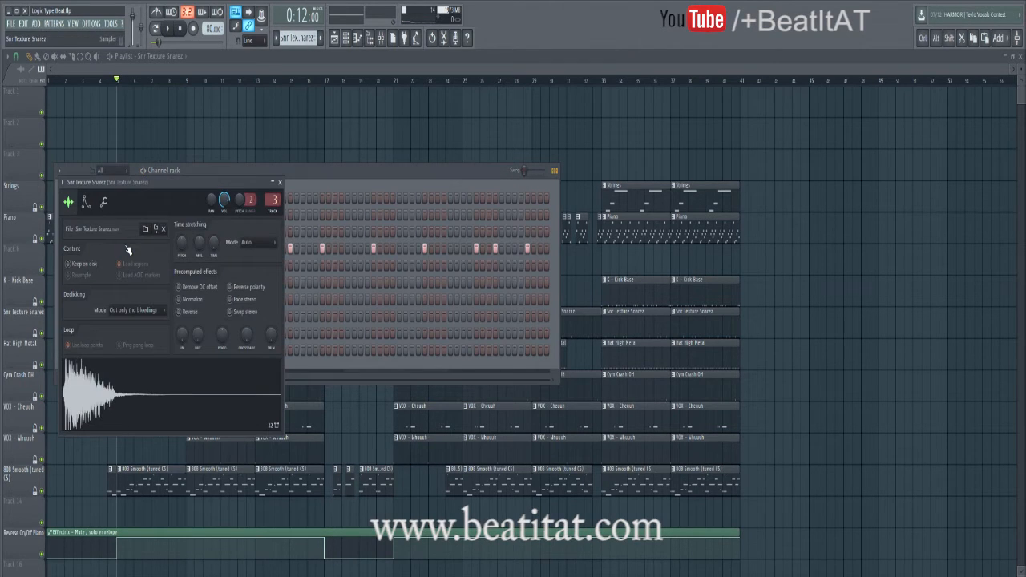
{"action": "left_click", "coordinate": [280, 182]}
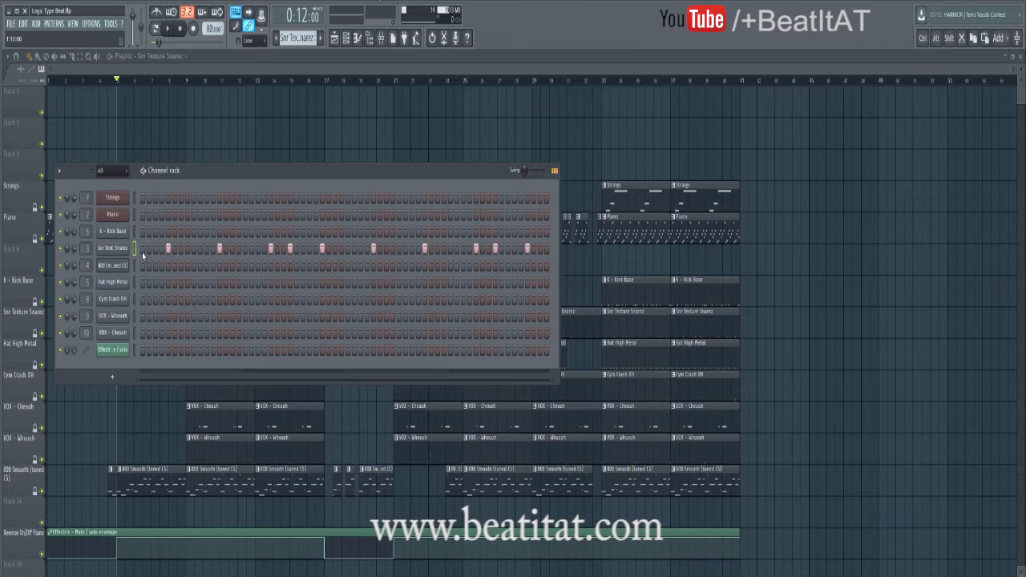
- Reopen the Snr Texture Snarez channel settings and bring up its mixer track to inspect the effects
{"action": "left_click", "coordinate": [107, 248]}
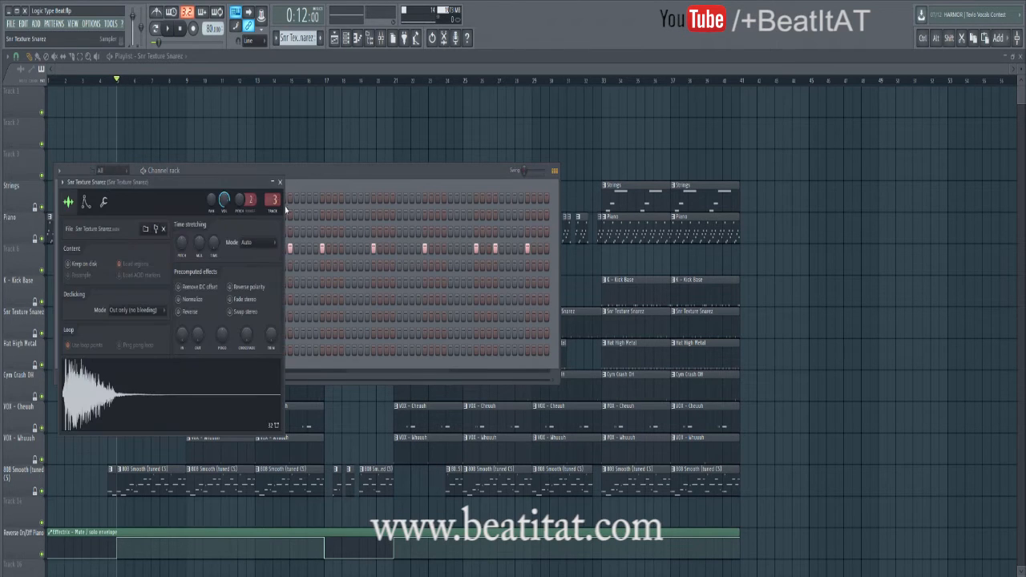
{"action": "left_click", "coordinate": [338, 178]}
{"action": "left_click", "coordinate": [381, 38]}
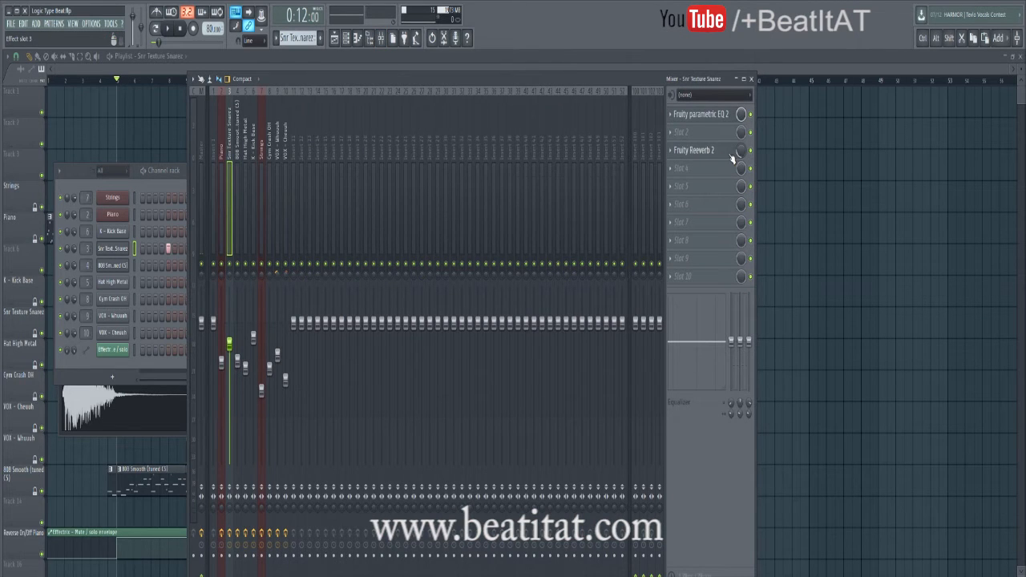
- Audition the snare pattern on its own from the channel rack, and return to the playlist with the playhead at bar 5
{"action": "left_click", "coordinate": [183, 180]}
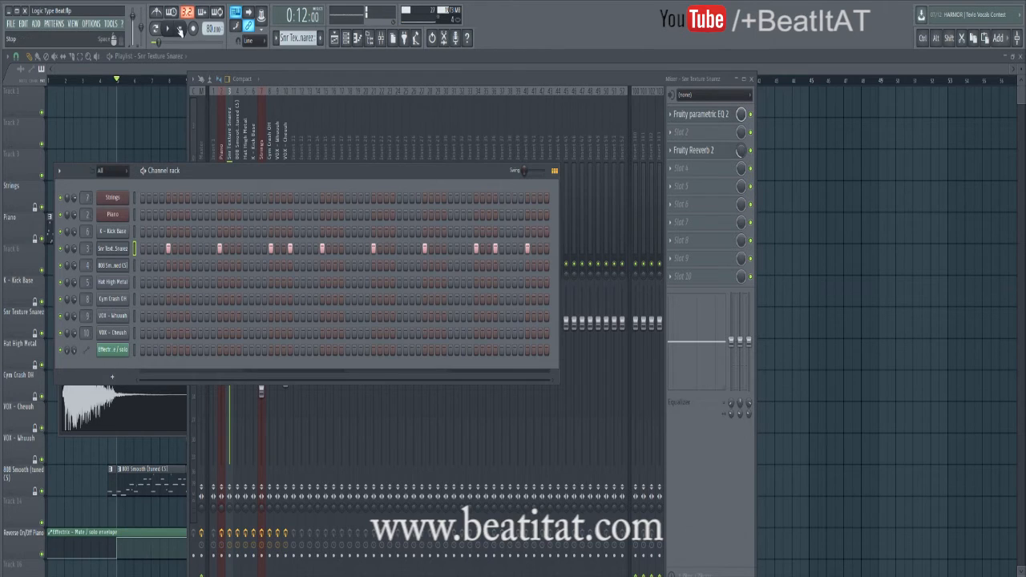
{"action": "key", "text": "space"}
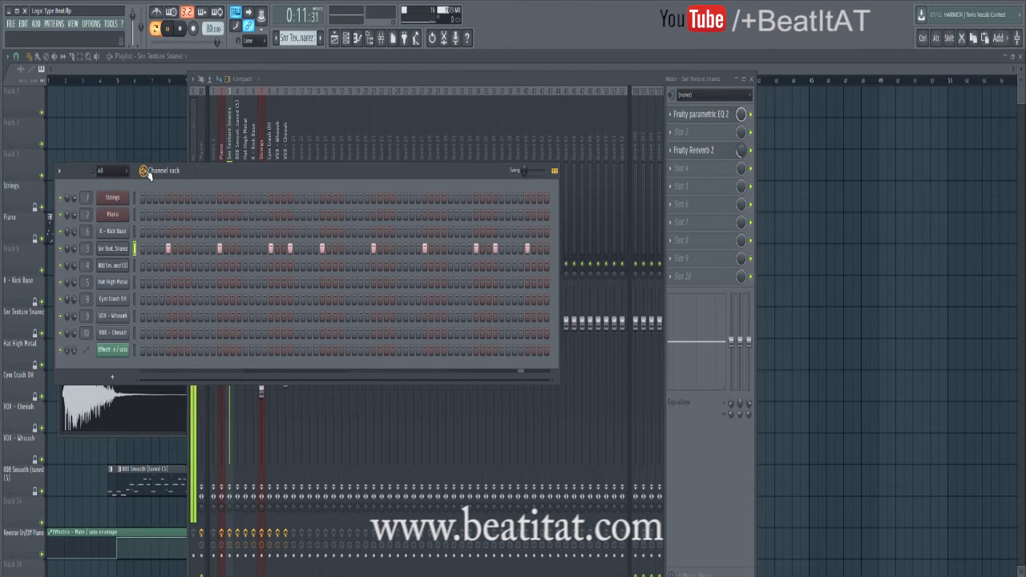
{"action": "key", "text": "space"}
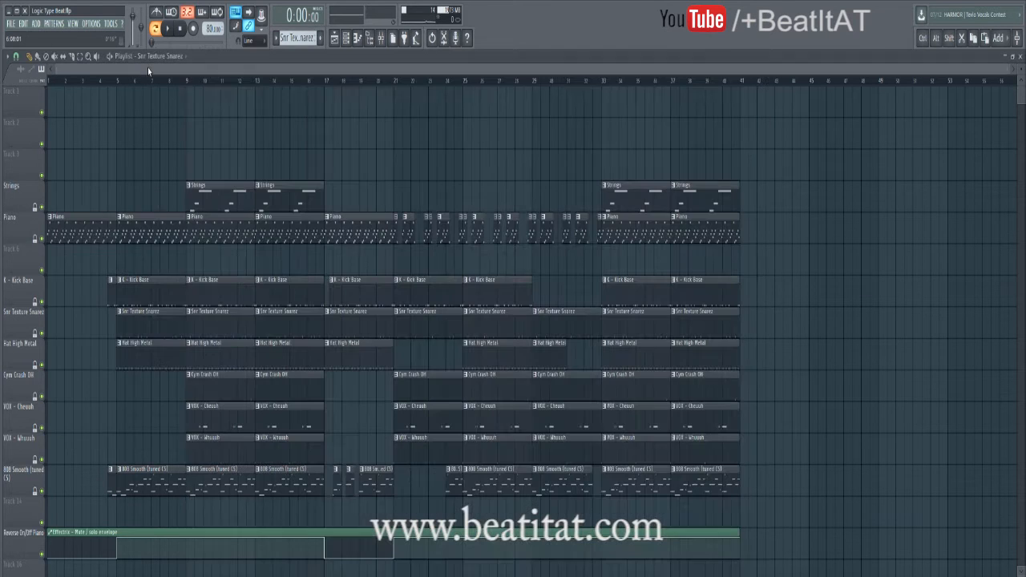
{"action": "left_click", "coordinate": [148, 71]}
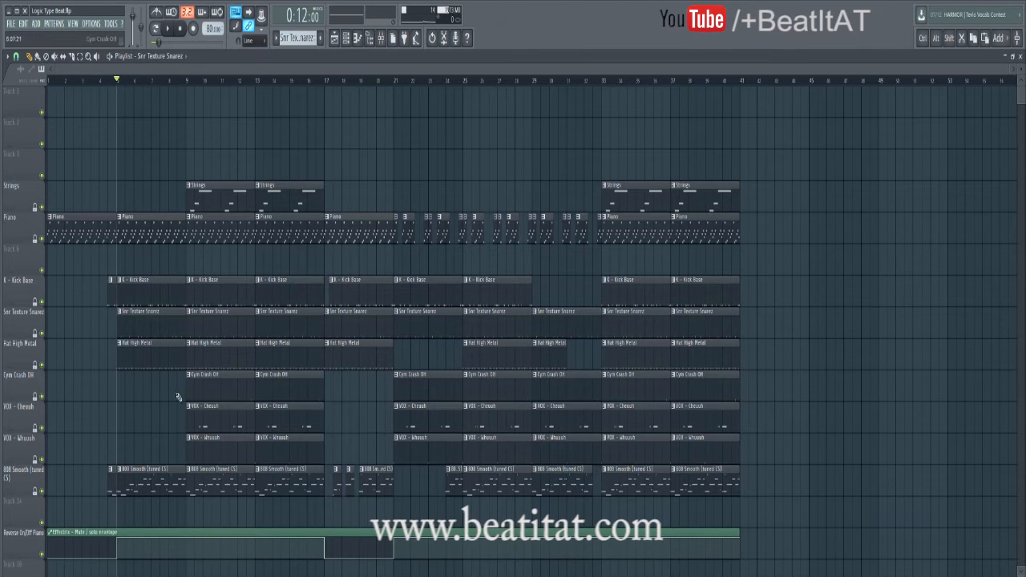
- Open the bar 5 Hat High Metal clip and examine its steps and the channel's sample settings
{"action": "double_click", "coordinate": [149, 352]}
{"action": "scroll", "coordinate": [241, 344], "scroll_direction": "down", "scroll_amount": 3}
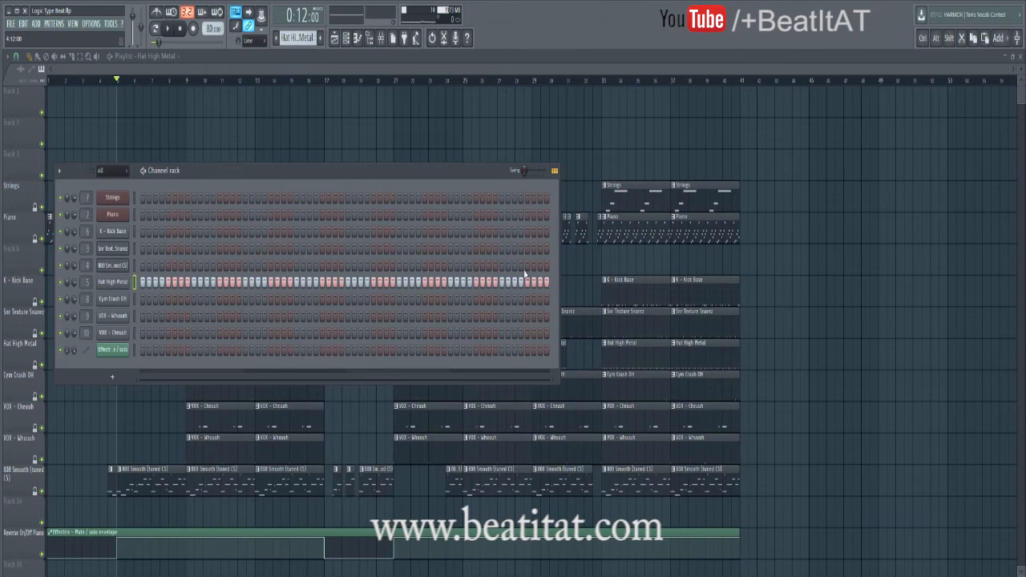
{"action": "left_click", "coordinate": [112, 282]}
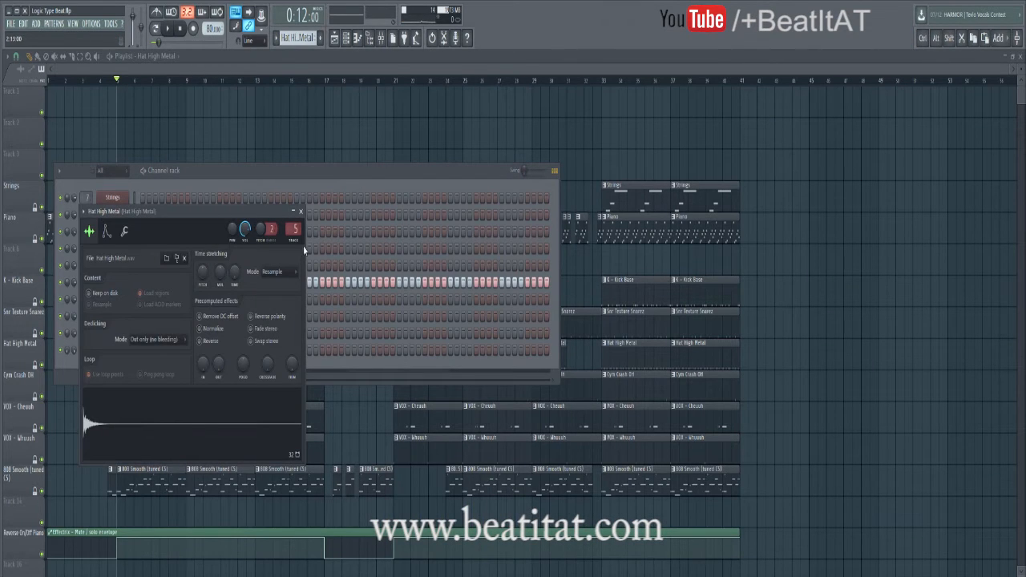
- View the Fruity parametric EQ 2 on the Hat High Metal mixer track, and return to the playlist
{"action": "left_click", "coordinate": [381, 38]}
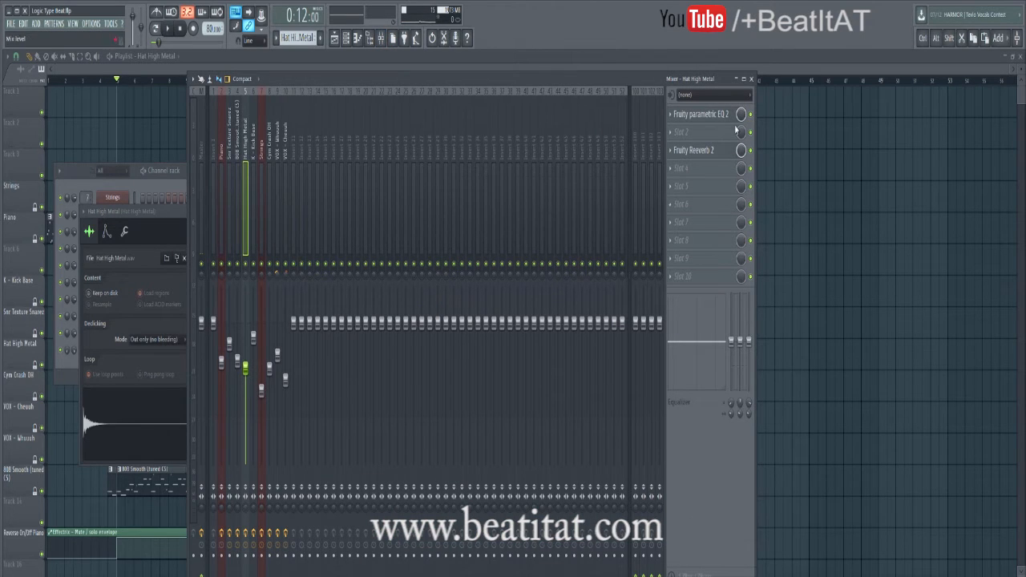
{"action": "left_click", "coordinate": [706, 114]}
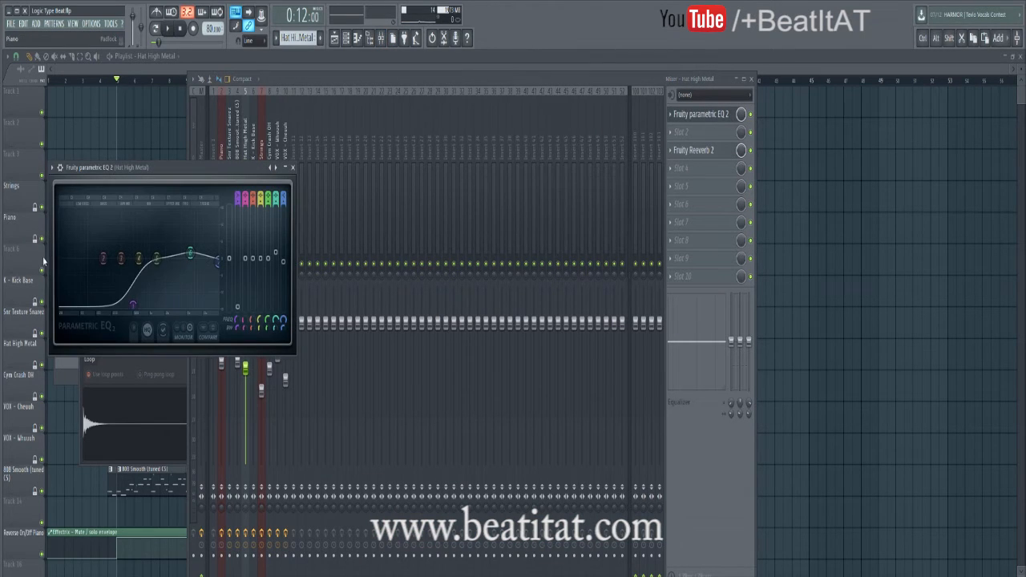
{"action": "left_click", "coordinate": [293, 168]}
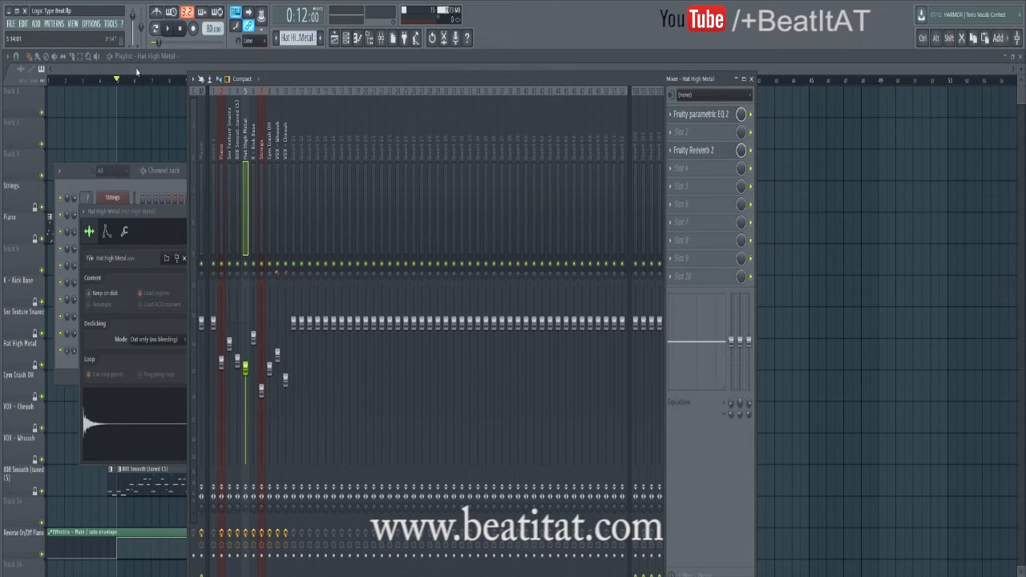
{"action": "key", "text": "F12"}
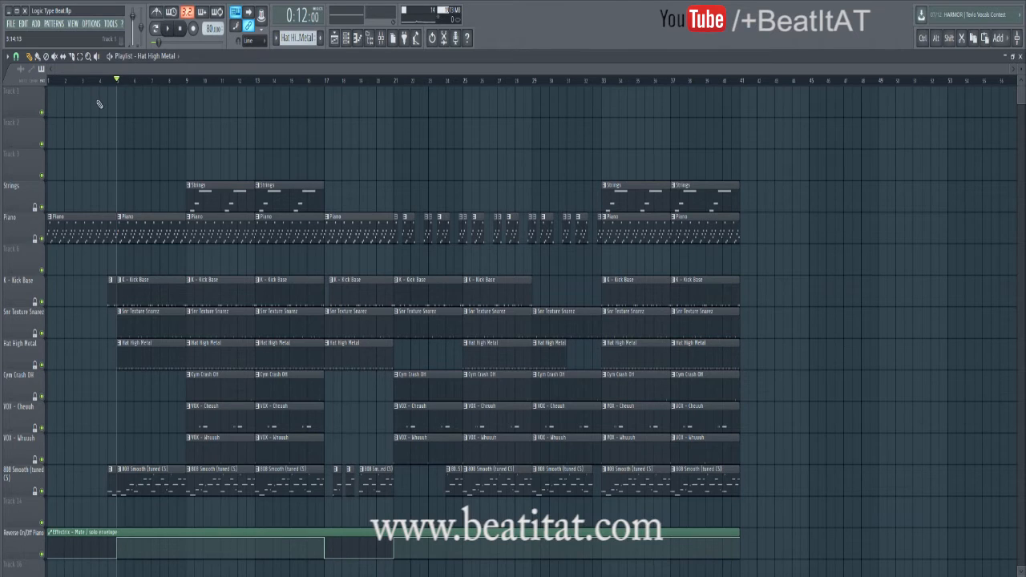
- Play the beat from bar 5, open the 808 Smooth pattern in the piano roll while it plays, and stop playback
{"action": "key", "text": "space"}
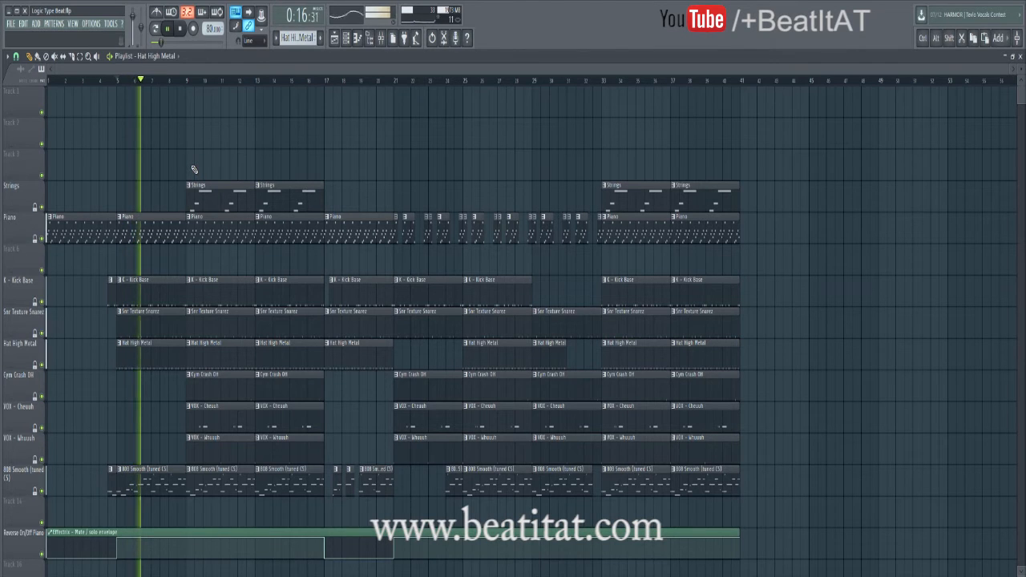
{"action": "double_click", "coordinate": [156, 481]}
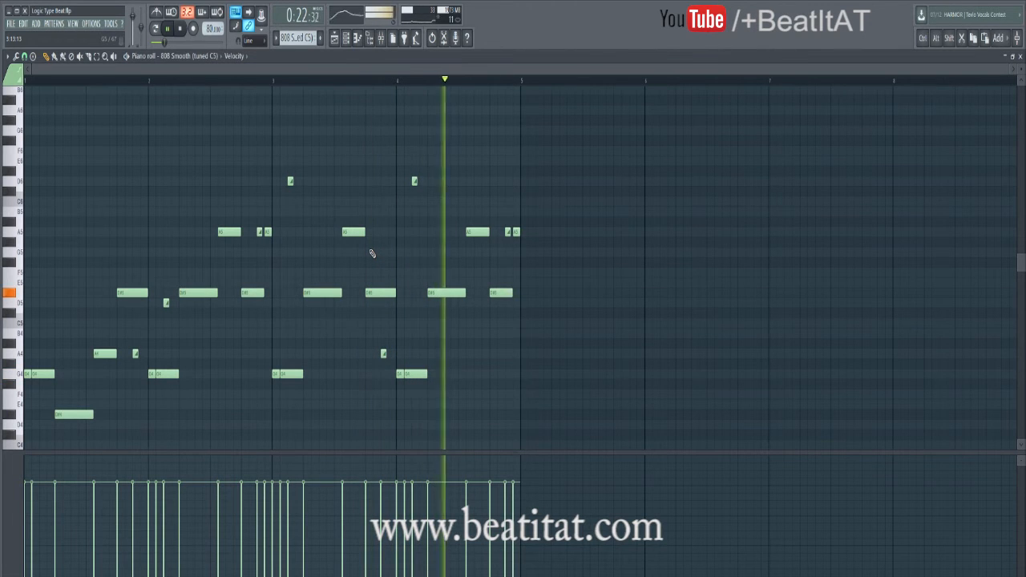
{"action": "key", "text": "space"}
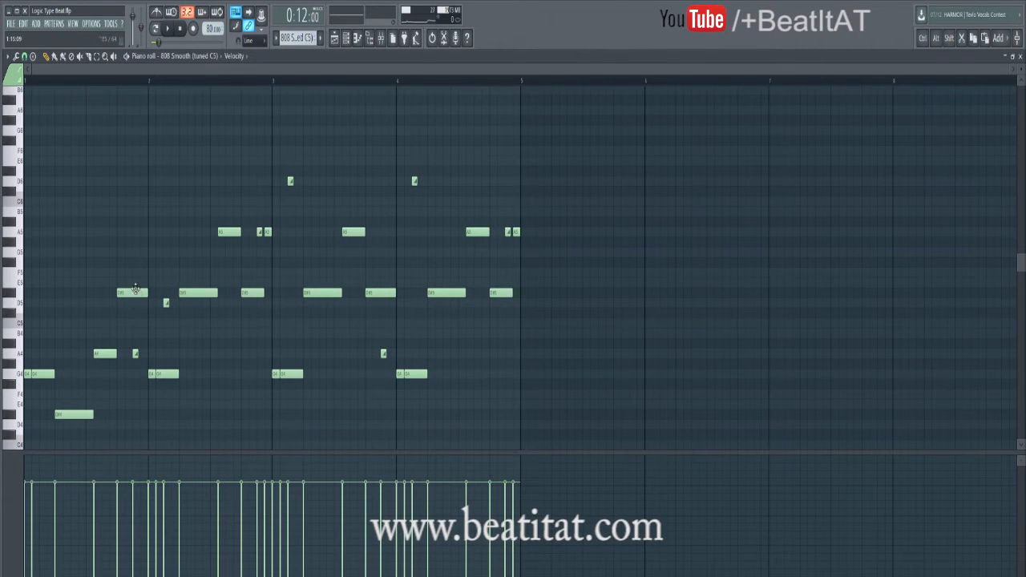
- Try out an extra note above the first bar's D#5 note, shorten it, and delete it
{"action": "right_click", "coordinate": [136, 354]}
{"action": "left_click", "coordinate": [135, 354]}
{"action": "left_click", "coordinate": [135, 243]}
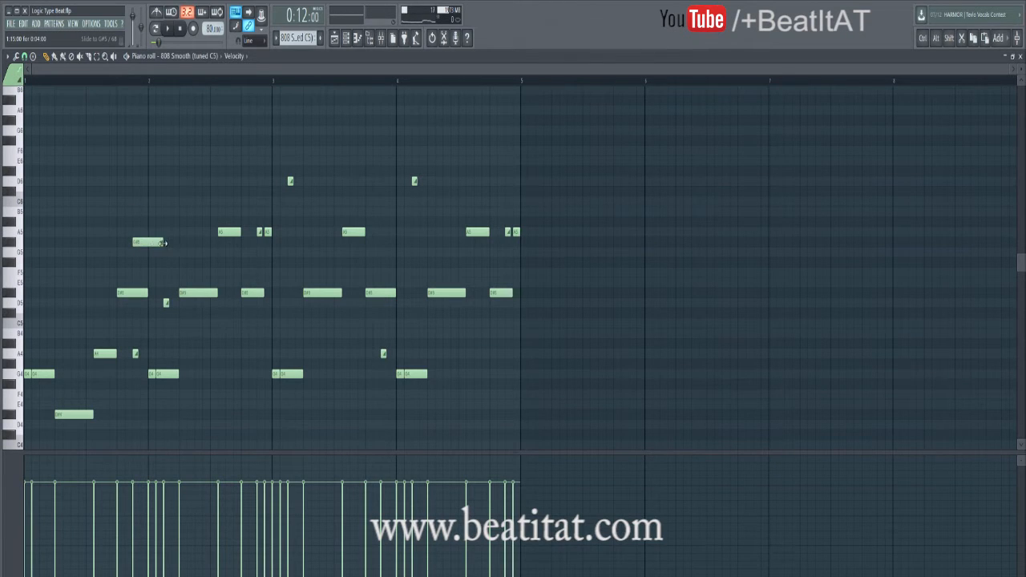
{"action": "left_click_drag", "start_coordinate": [161, 243], "coordinate": [145, 234]}
{"action": "right_click", "coordinate": [140, 241]}
- Open the properties of the first bar's D#5 note, try the slide and portamento options, and close without accepting
{"action": "double_click", "coordinate": [121, 295]}
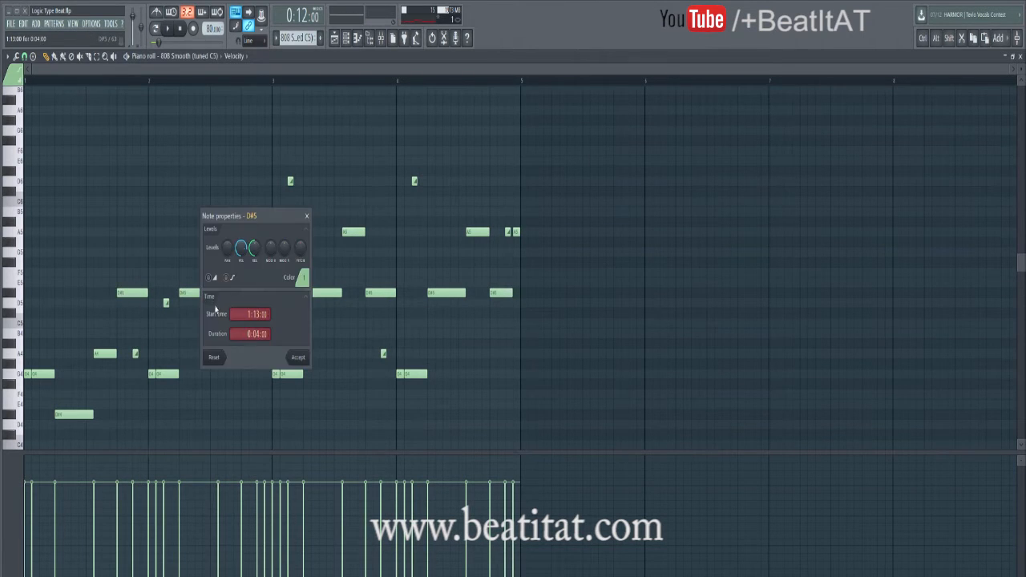
{"action": "left_click", "coordinate": [214, 278]}
{"action": "left_click", "coordinate": [227, 278]}
{"action": "left_click", "coordinate": [228, 278]}
{"action": "left_click", "coordinate": [308, 216]}
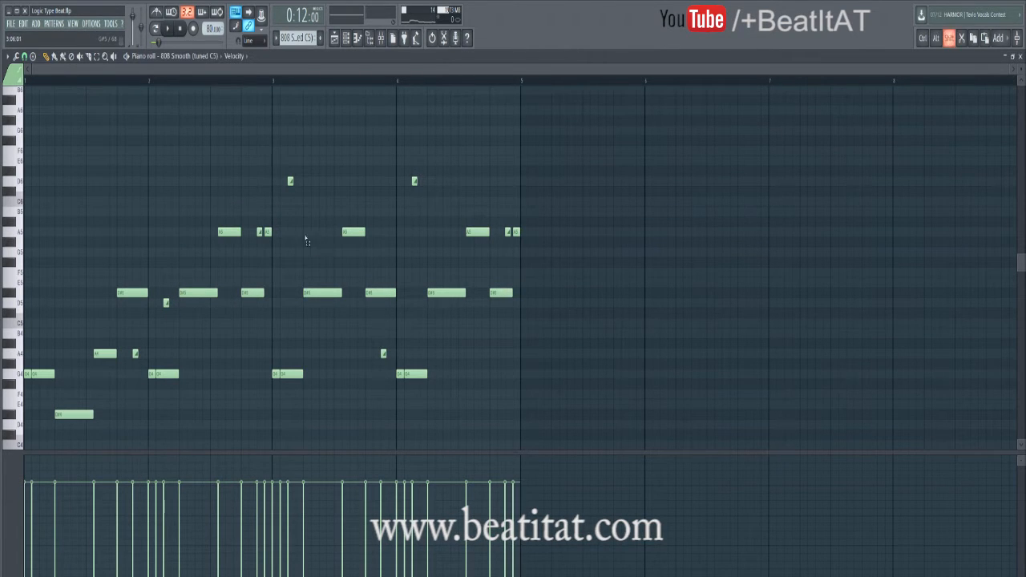
- Select the 808 notes in the first two bars to examine that half of the bassline
{"action": "left_click_drag", "start_coordinate": [272, 197], "coordinate": [24, 405]}
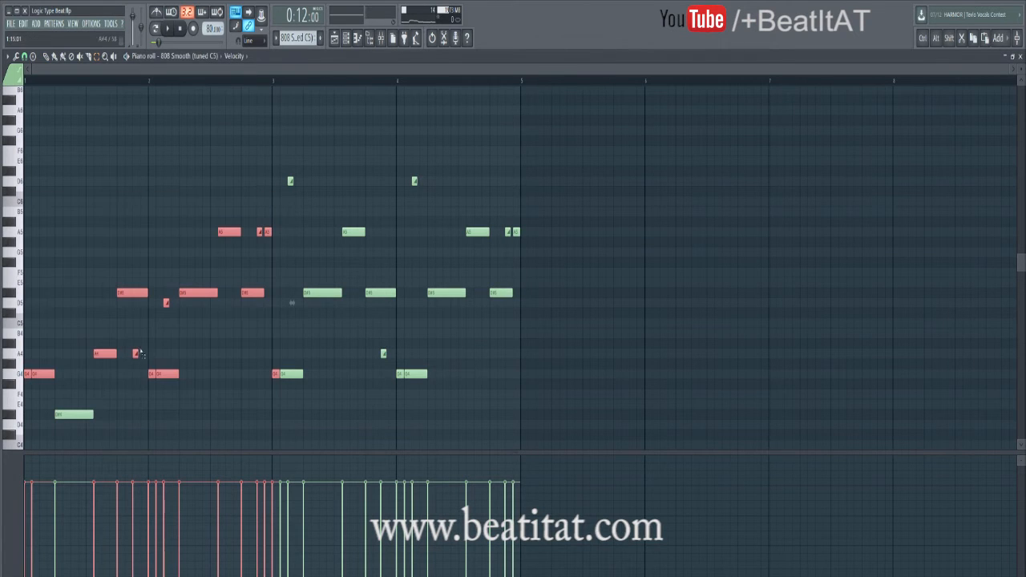
{"action": "left_click", "coordinate": [254, 397], "text": "ctrl"}
{"action": "left_click_drag", "start_coordinate": [264, 209], "coordinate": [26, 454]}
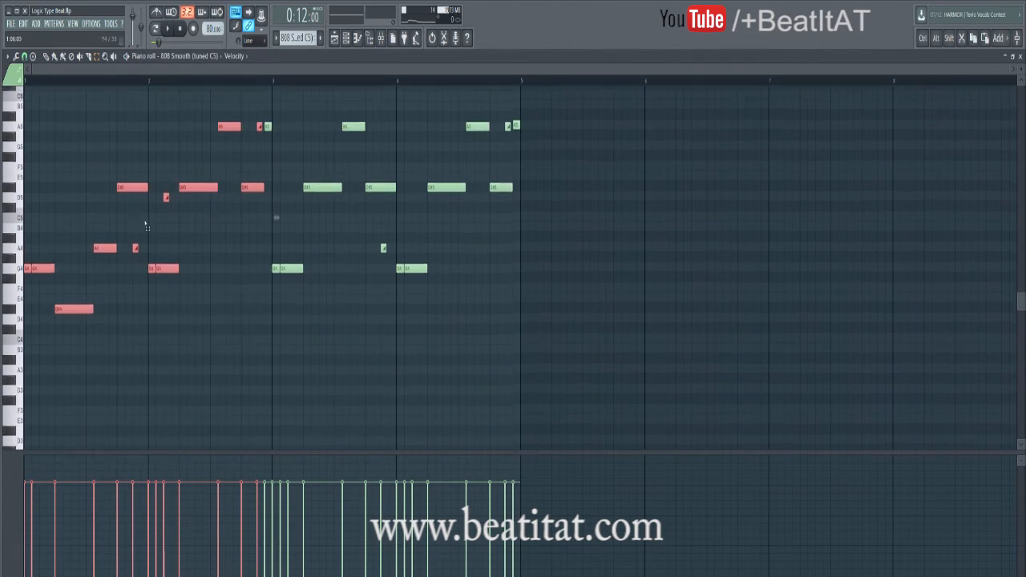
{"action": "scroll", "coordinate": [147, 227], "scroll_direction": "up", "scroll_amount": 4}
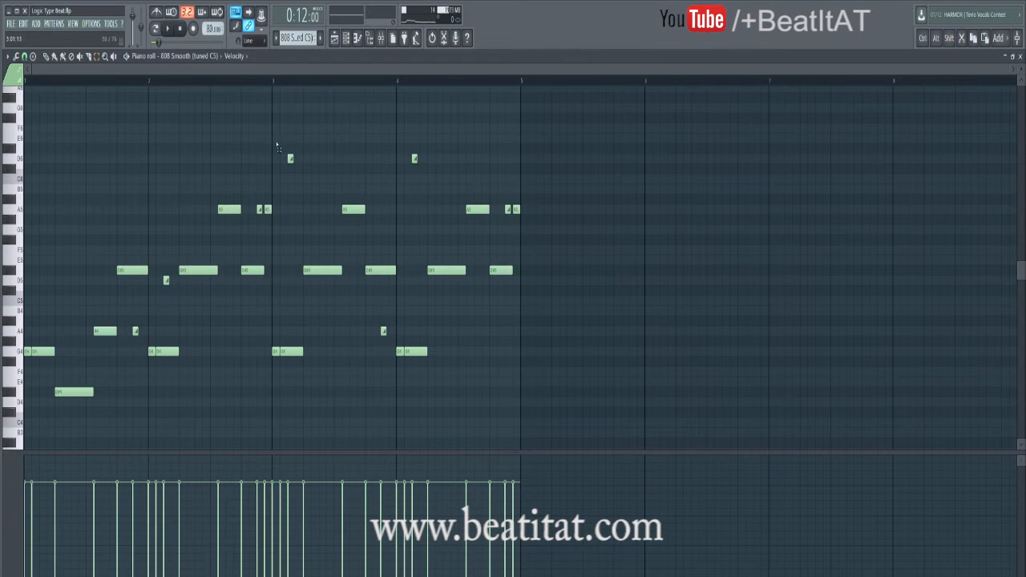
- Select the 808 notes in bars 3 and 4, and reselect those in bars 1 and 2 for comparison
{"action": "left_click_drag", "start_coordinate": [276, 135], "coordinate": [526, 427]}
{"action": "left_click_drag", "start_coordinate": [297, 72], "coordinate": [386, 101]}
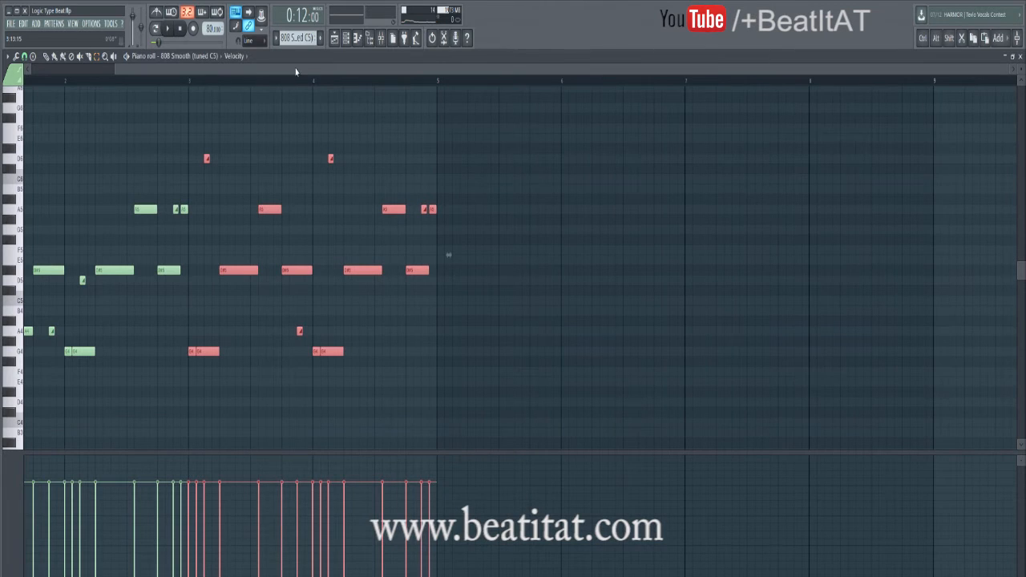
{"action": "left_click_drag", "start_coordinate": [296, 72], "coordinate": [97, 100]}
{"action": "left_click_drag", "start_coordinate": [275, 133], "coordinate": [17, 469]}
{"action": "scroll", "coordinate": [401, 296], "scroll_direction": "up", "scroll_amount": 2}
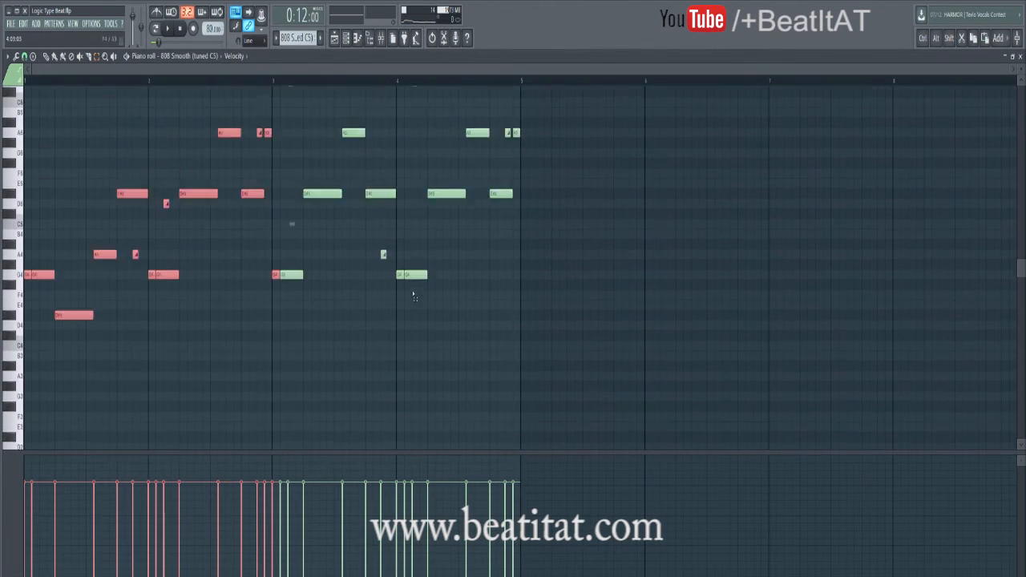
{"action": "scroll", "coordinate": [413, 297], "scroll_direction": "up", "scroll_amount": 3}
- Select individual slide notes and regular A notes in both halves of the 808 bassline to inspect how they differ
{"action": "left_click", "coordinate": [290, 195]}
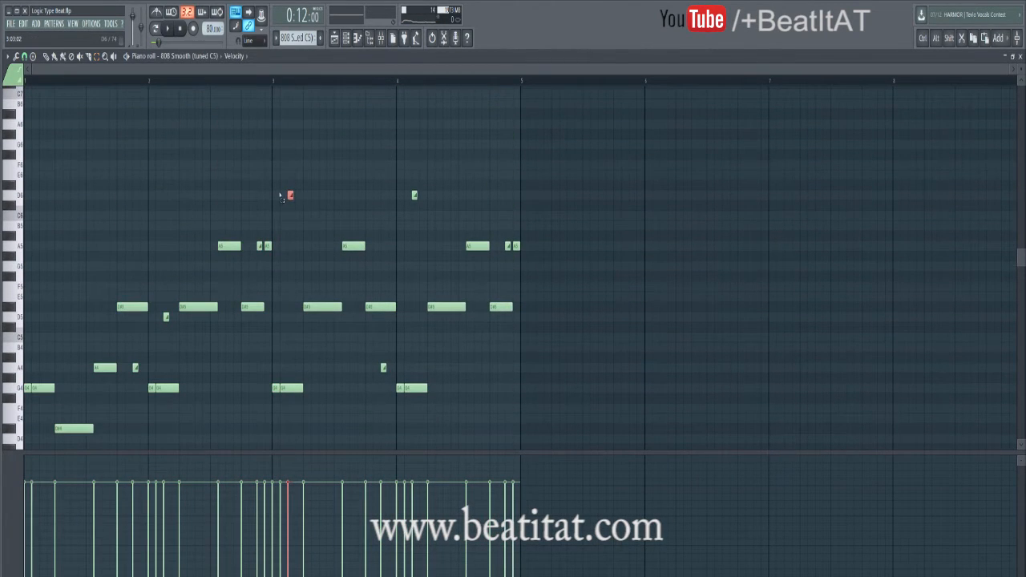
{"action": "scroll", "coordinate": [332, 211], "scroll_direction": "down", "scroll_amount": 1}
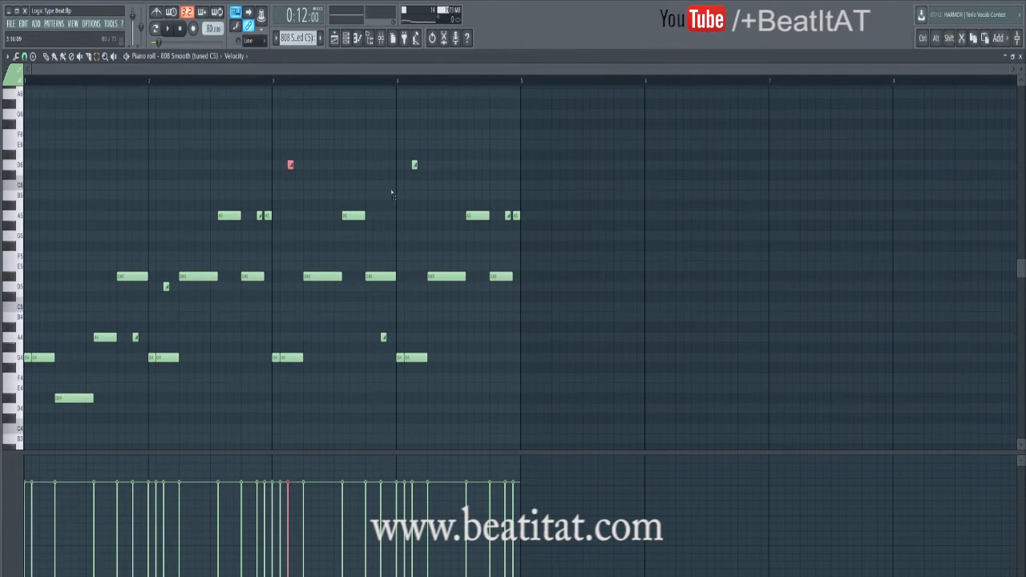
{"action": "left_click", "coordinate": [135, 337]}
{"action": "left_click", "coordinate": [353, 217]}
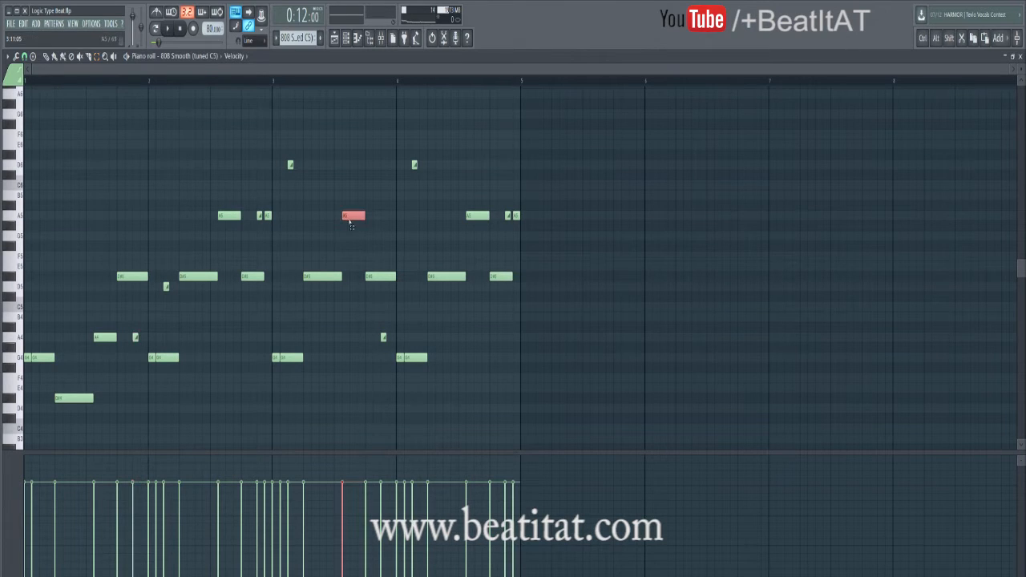
{"action": "left_click", "coordinate": [109, 337]}
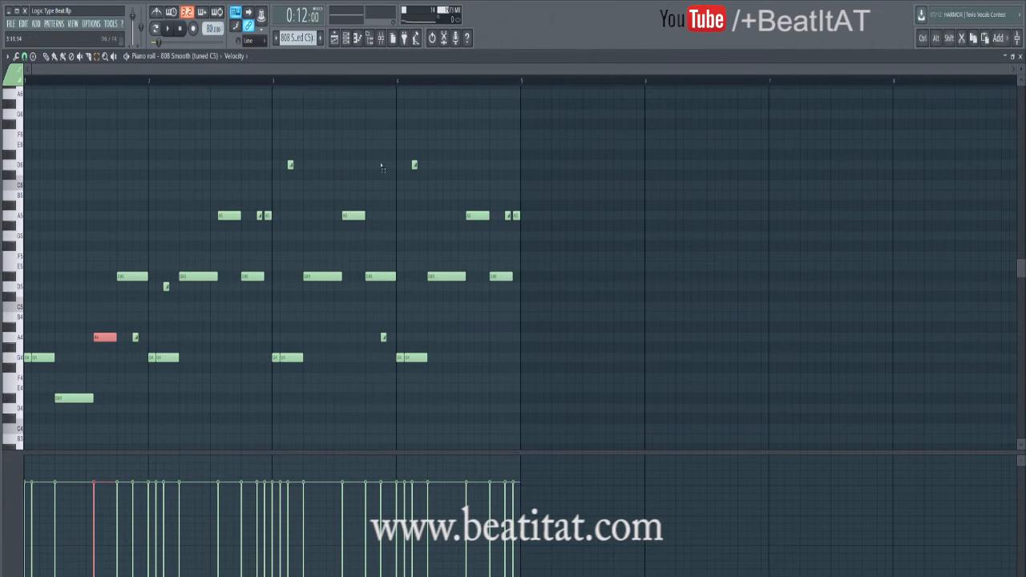
{"action": "left_click", "coordinate": [415, 165]}
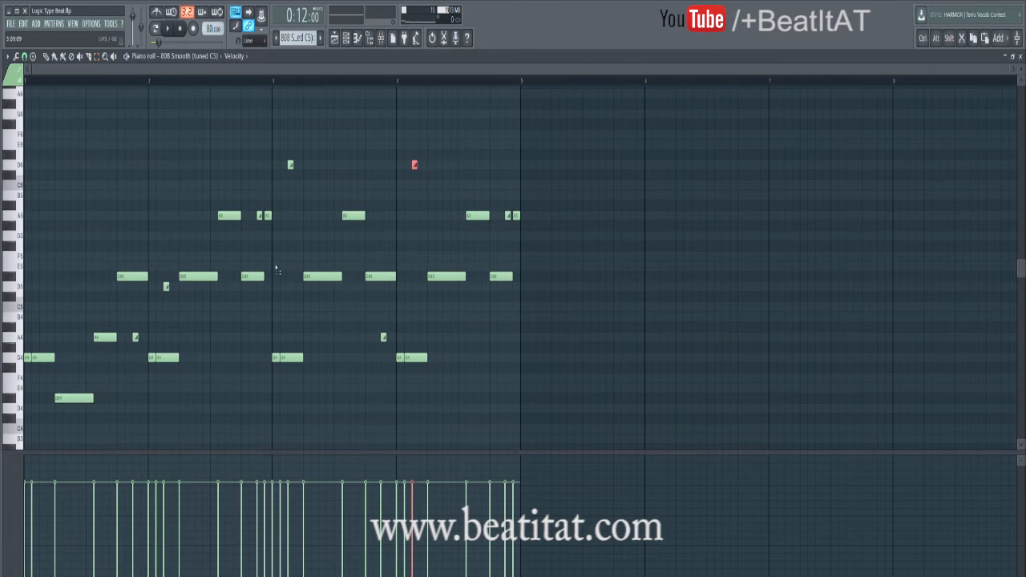
{"action": "left_click", "coordinate": [167, 287]}
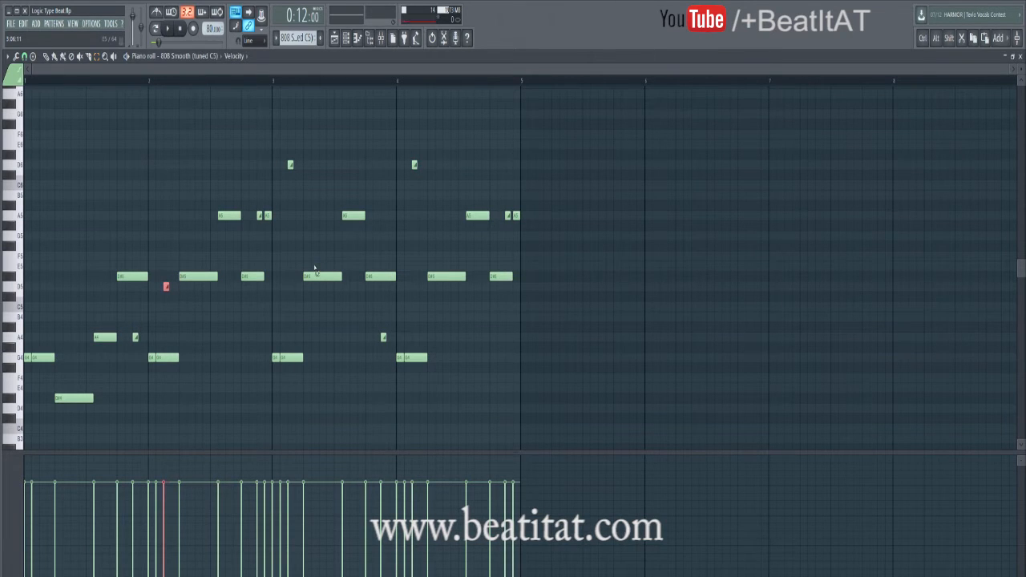
- Return to the playlist without the channel rack and set the playhead at bar 9
{"action": "key", "text": "F5"}
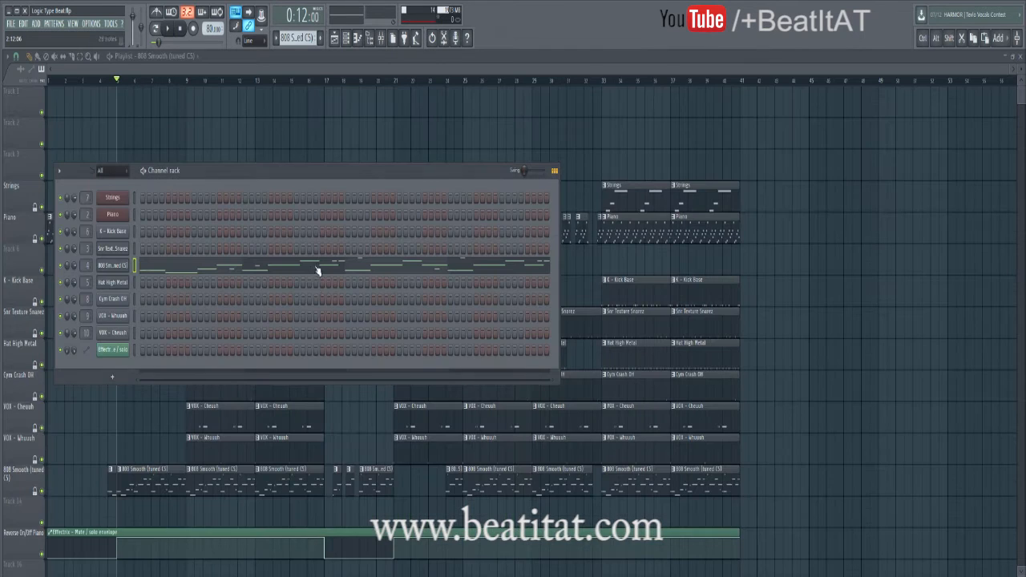
{"action": "key", "text": "F6"}
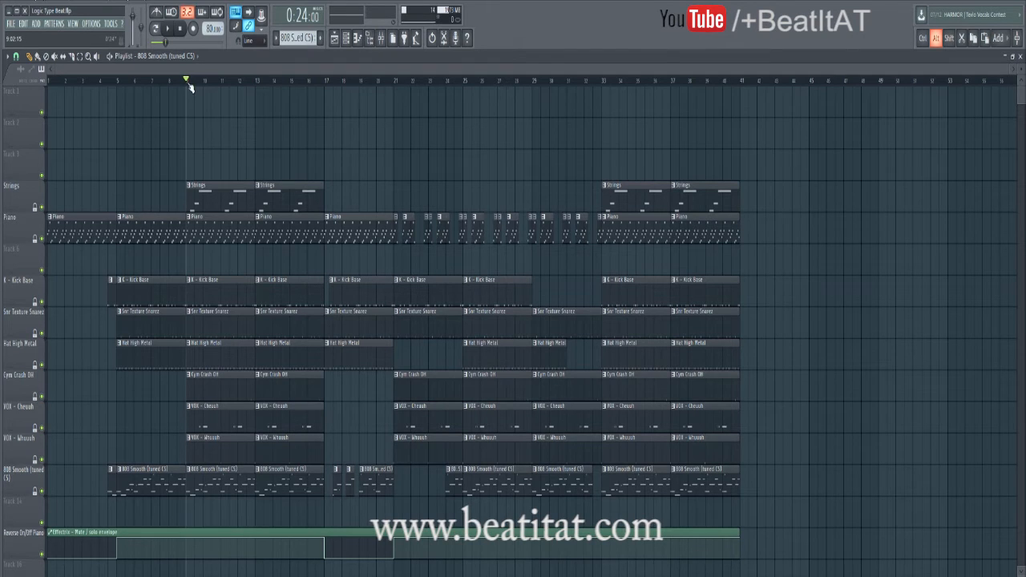
{"action": "mouse_move", "coordinate": [188, 82]}
{"action": "left_mouse_down"}
{"action": "mouse_move", "coordinate": [326, 90]}
{"action": "mouse_move", "coordinate": [189, 110]}
{"action": "left_mouse_up"}
{"action": "left_click", "coordinate": [120, 82]}
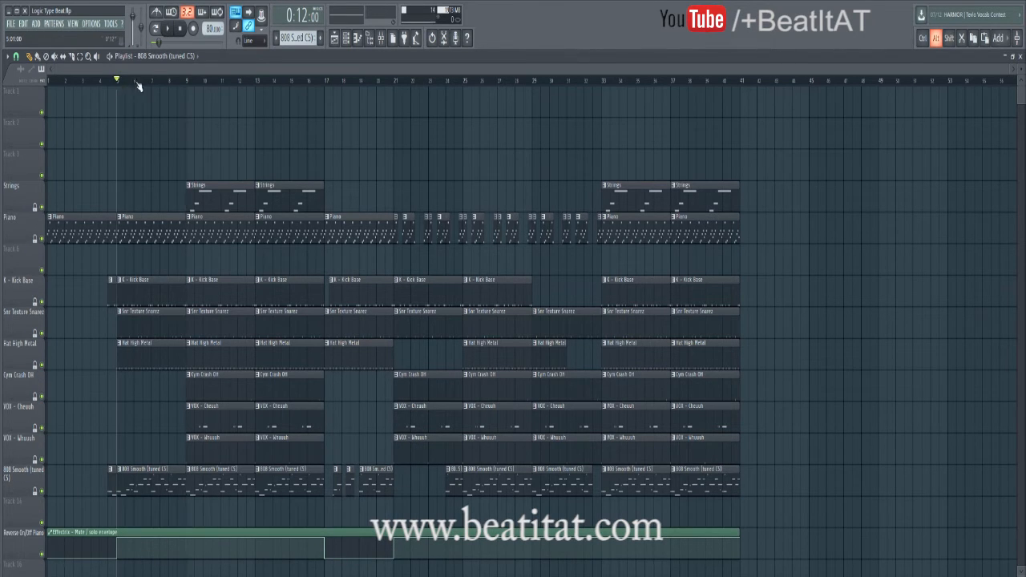
{"action": "left_click_drag", "start_coordinate": [138, 82], "coordinate": [188, 92]}
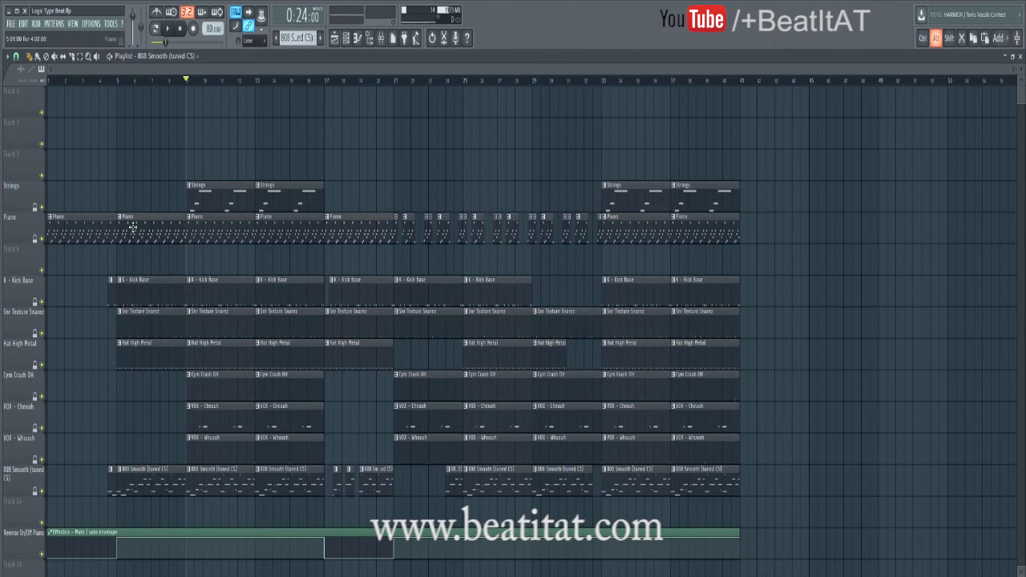
- Examine the Reverse pattern in Effectrix on the Piano mixer track, and return to the playlist
{"action": "left_click", "coordinate": [382, 38]}
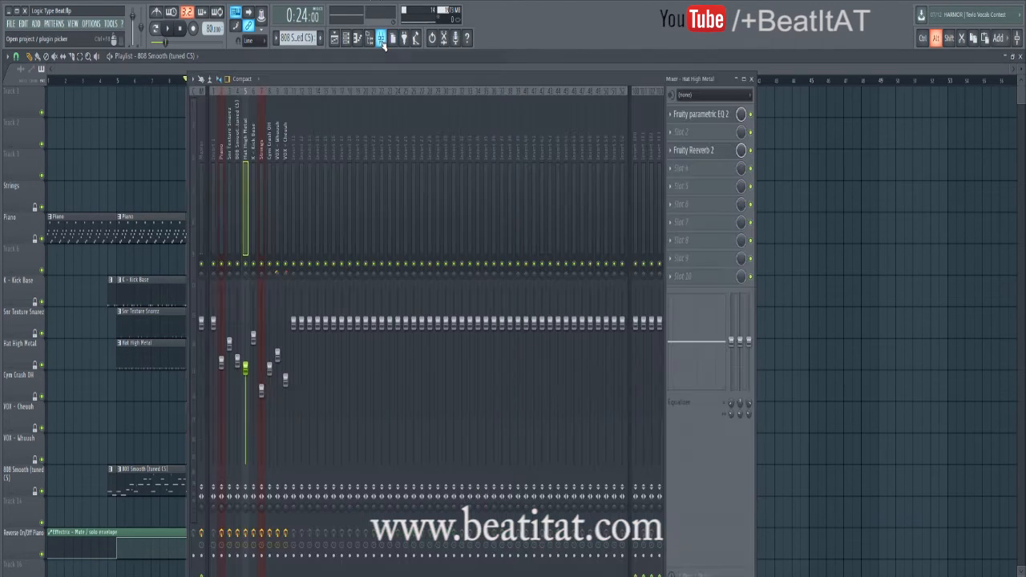
{"action": "left_click", "coordinate": [221, 168]}
{"action": "left_click", "coordinate": [684, 114]}
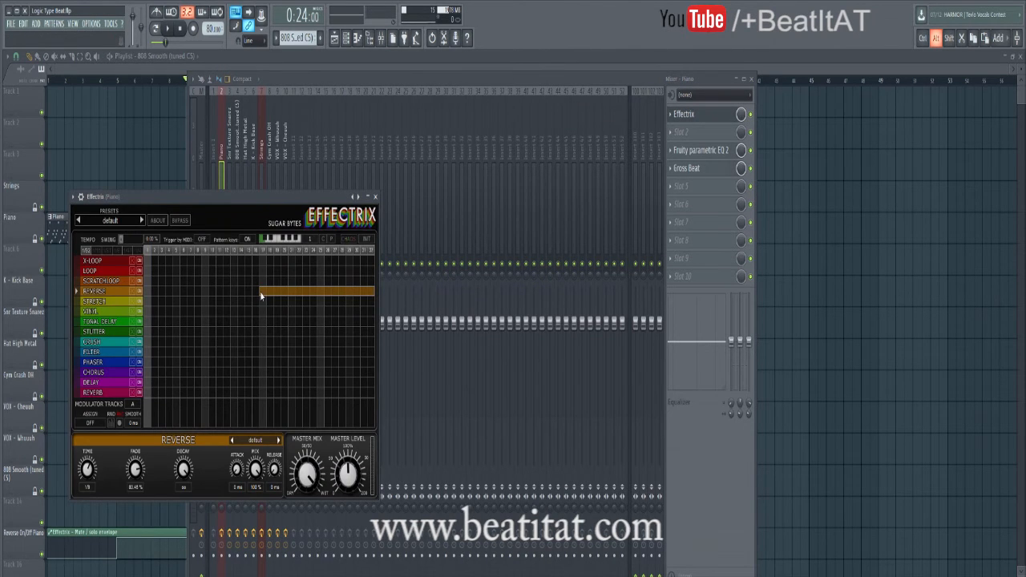
{"action": "right_click", "coordinate": [847, 287]}
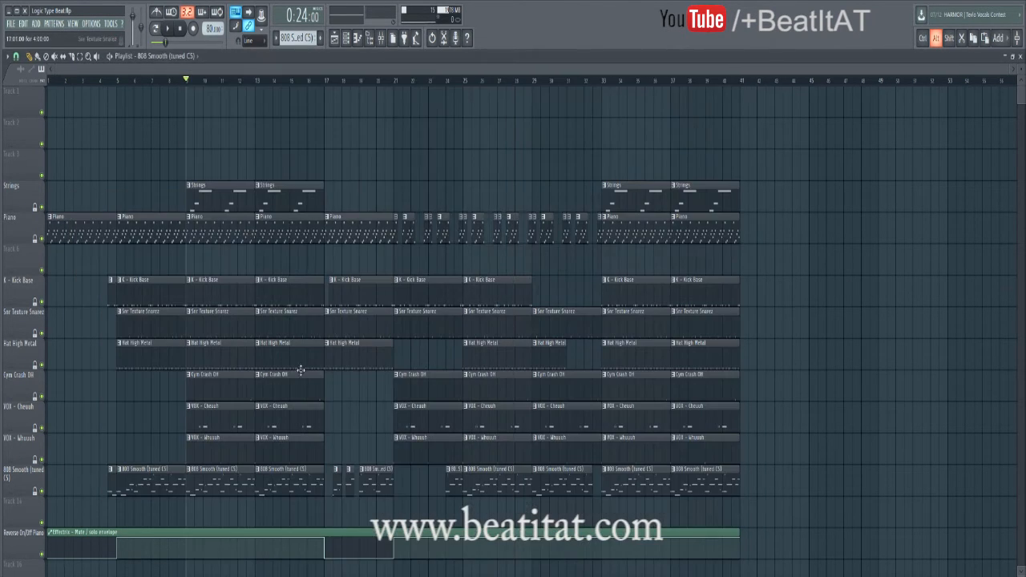
- Set the playhead at bar 5 and solo the Piano track, keeping the Reverse On/Off Piano automation track active
{"action": "left_click", "coordinate": [119, 81]}
{"action": "right_click", "coordinate": [42, 238]}
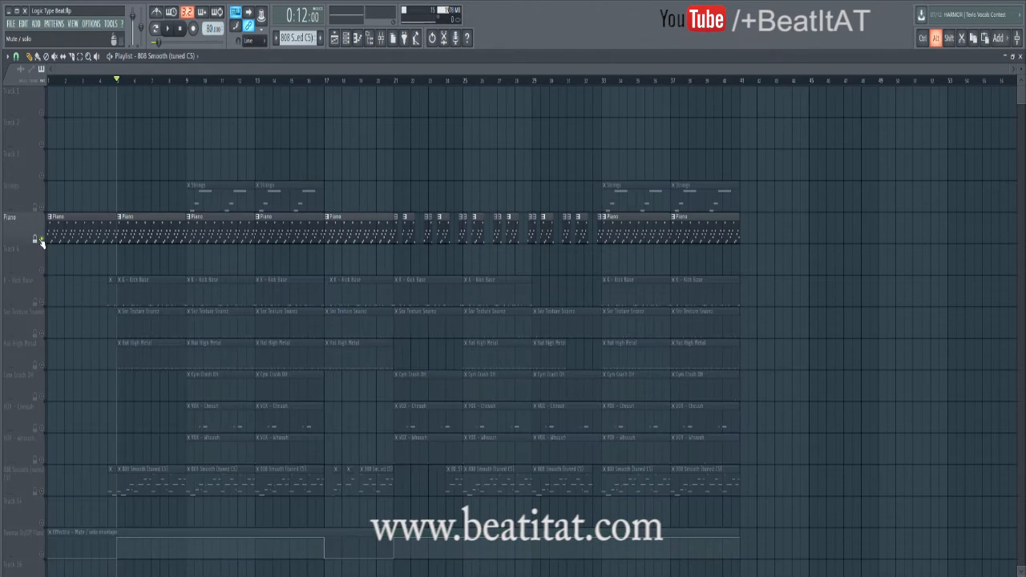
{"action": "left_click", "coordinate": [44, 556]}
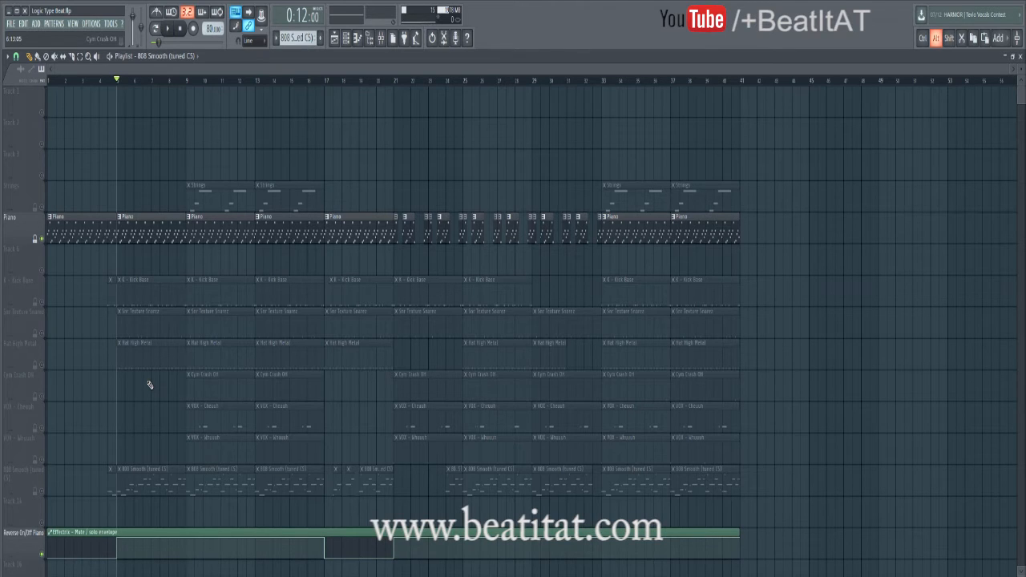
- Audition the soloed piano from bar 5, and reactivate all the playlist tracks
{"action": "key", "text": "space"}
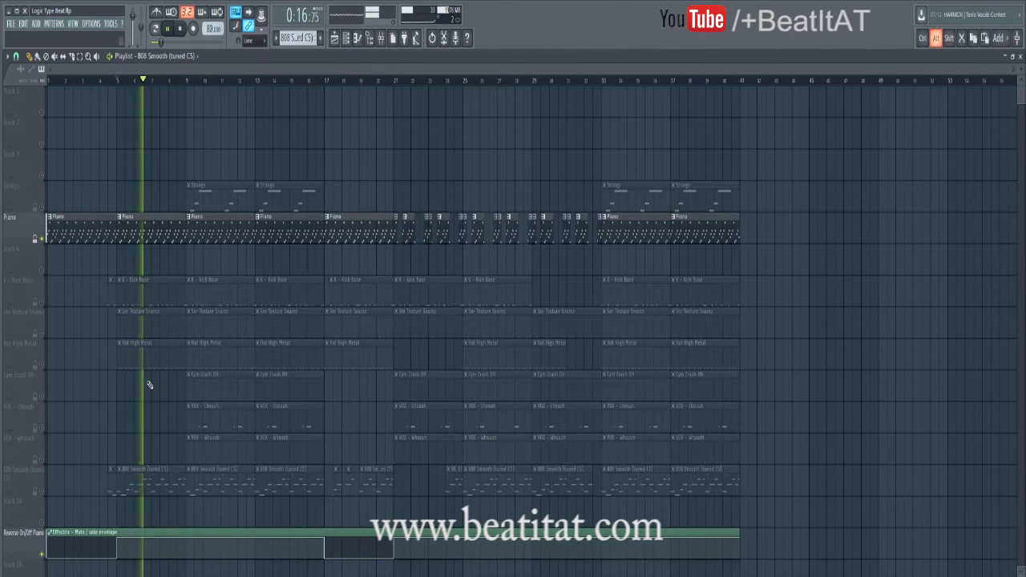
{"action": "key", "text": "space"}
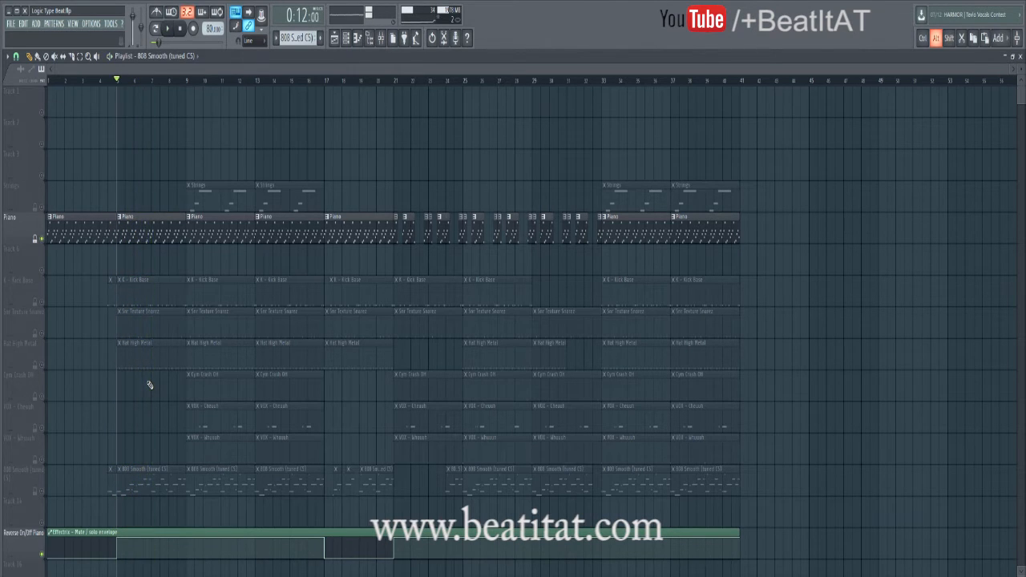
{"action": "right_click", "coordinate": [40, 238]}
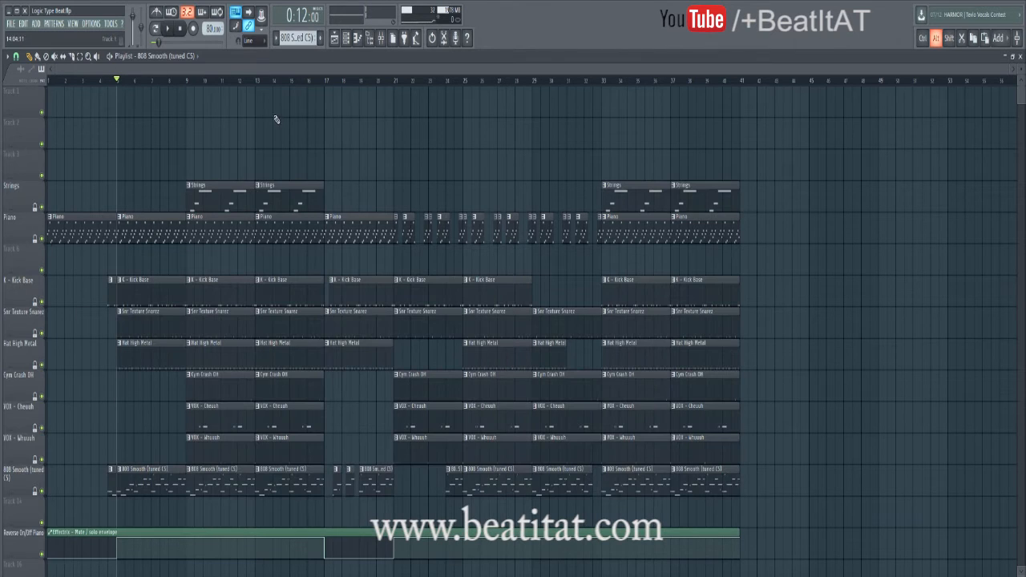
- Set the playhead at bar 9 and examine the Strings pattern's notes and its Omnisphere patch
{"action": "left_click", "coordinate": [187, 82]}
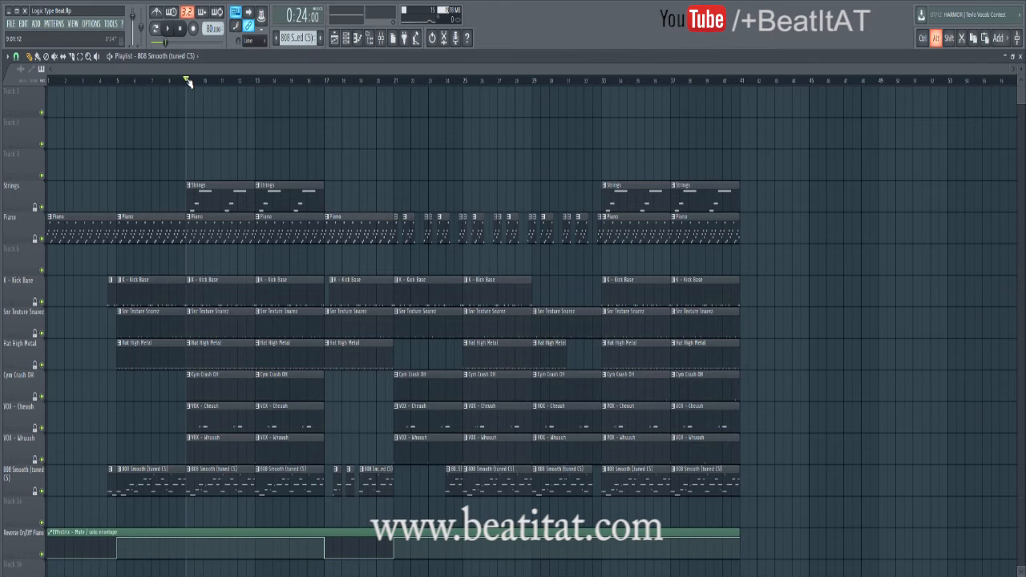
{"action": "double_click", "coordinate": [229, 202]}
{"action": "scroll", "coordinate": [243, 276], "scroll_direction": "down", "scroll_amount": 5}
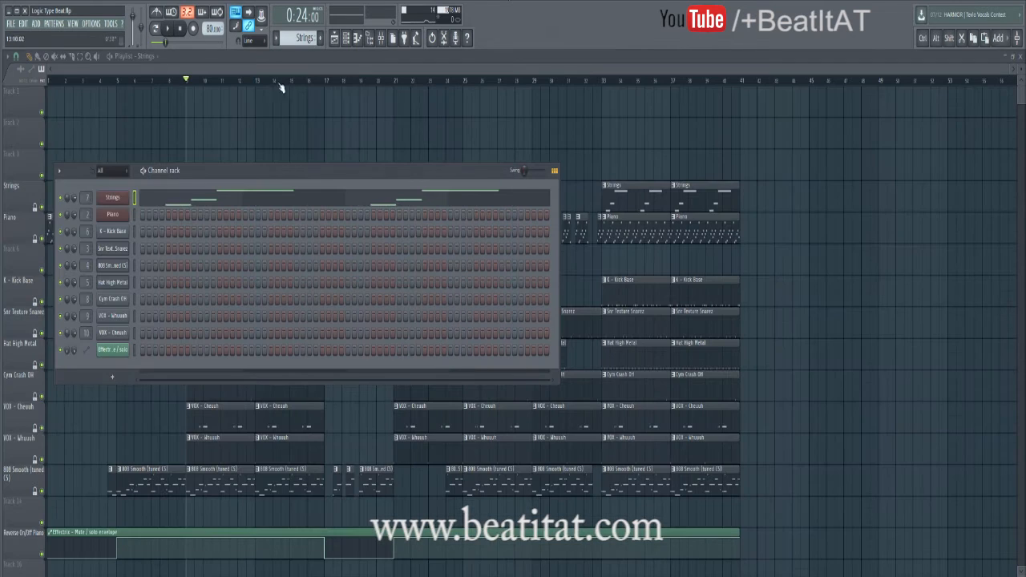
{"action": "left_click", "coordinate": [125, 199]}
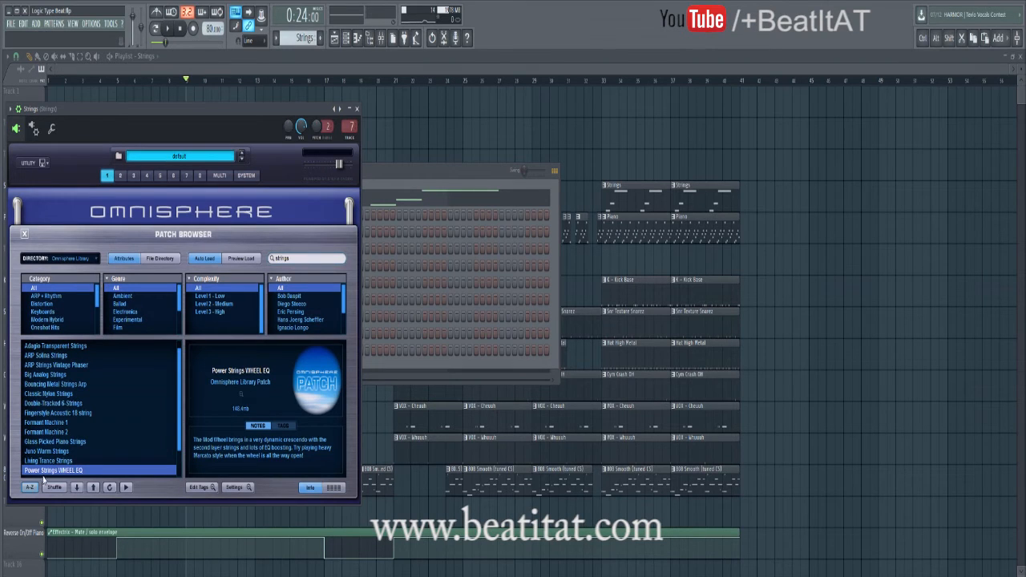
{"action": "left_click", "coordinate": [357, 109]}
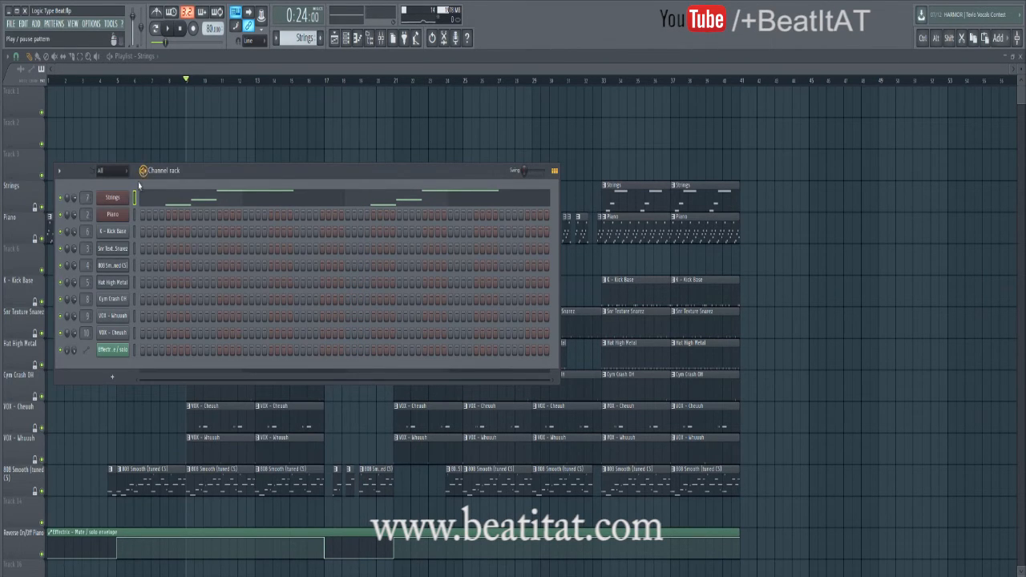
- Examine the Fruity Parametric EQ 2, Reeverb 2 and Delay 2 settings on the Strings mixer track
{"action": "left_click", "coordinate": [381, 38]}
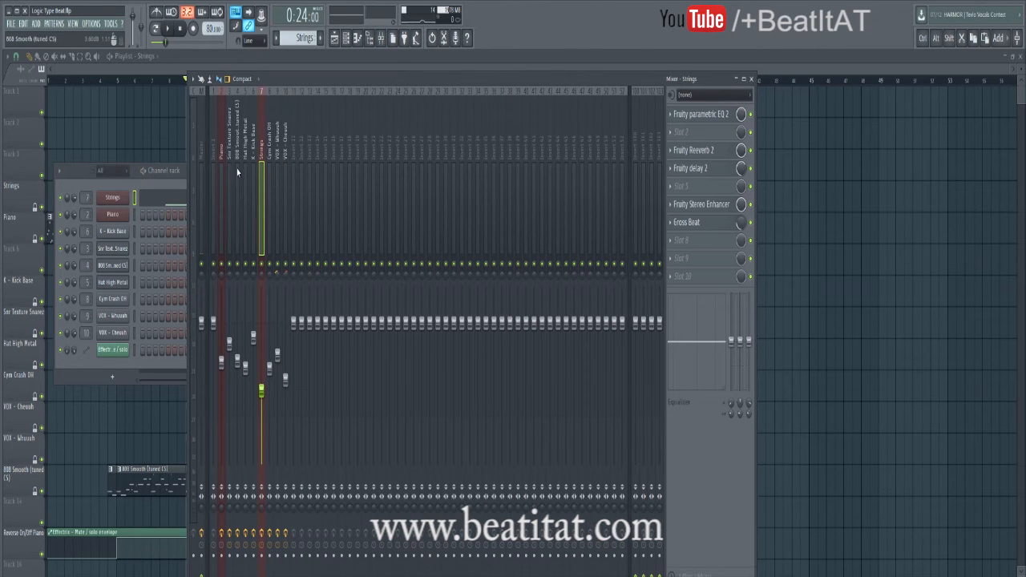
{"action": "left_click", "coordinate": [716, 117]}
{"action": "left_click", "coordinate": [715, 151]}
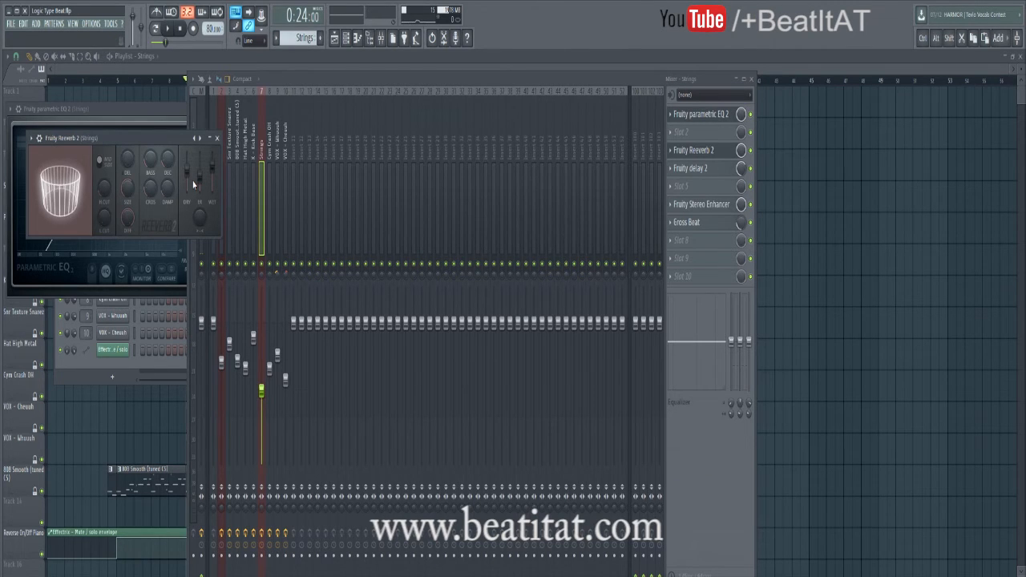
{"action": "left_click", "coordinate": [678, 169]}
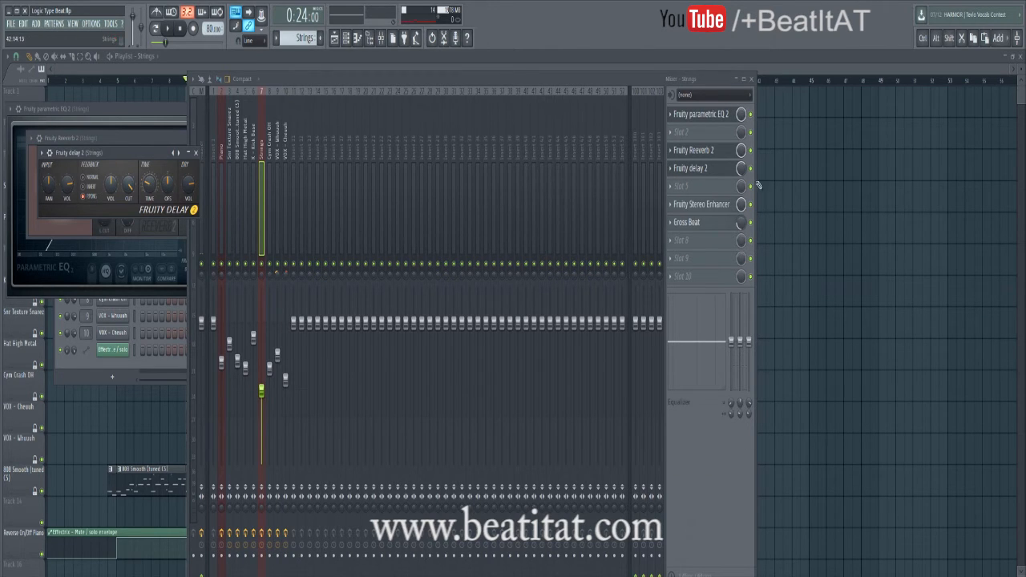
- Examine the Fruity Stereo Enhancer and Gross Beat on the Strings track, and close all the open effect windows
{"action": "left_click", "coordinate": [718, 205]}
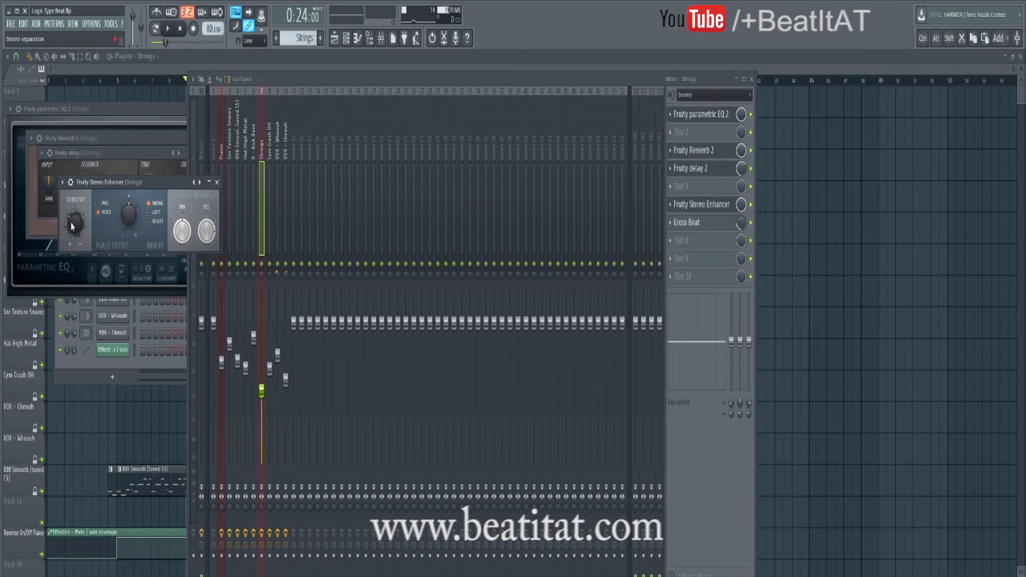
{"action": "left_click", "coordinate": [704, 224]}
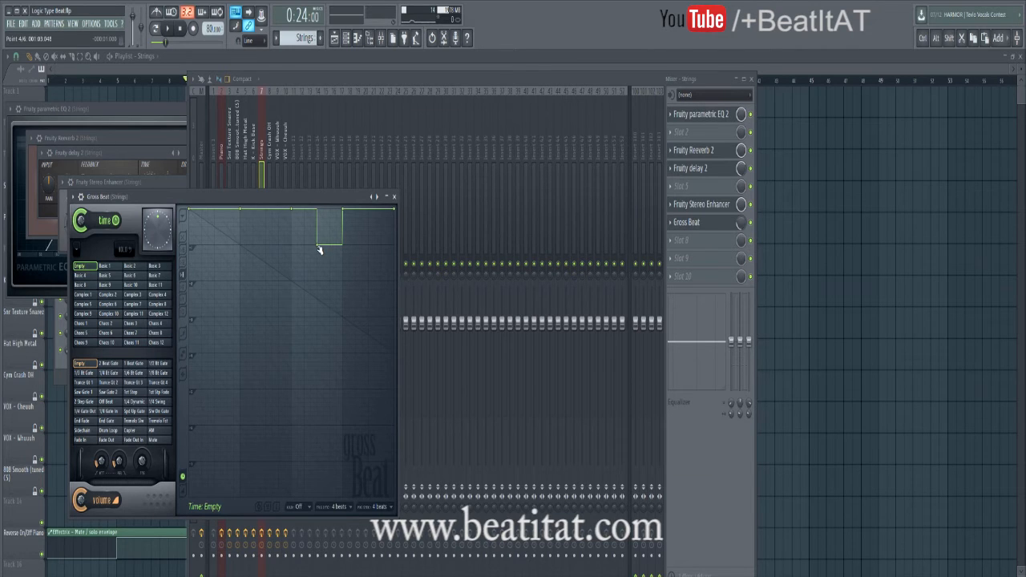
{"action": "left_click", "coordinate": [394, 197]}
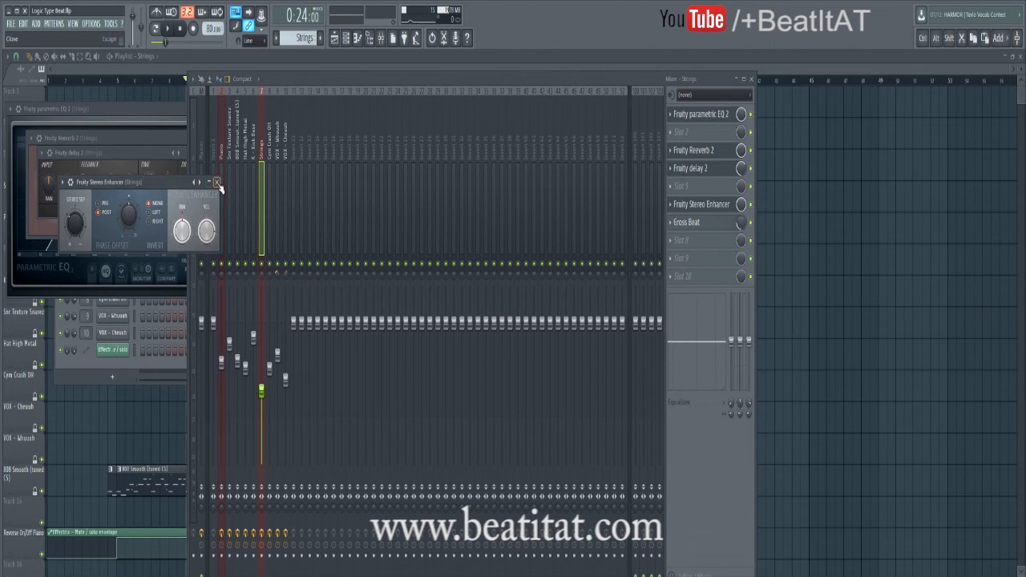
{"action": "left_click", "coordinate": [160, 156]}
{"action": "left_click", "coordinate": [197, 153]}
{"action": "left_click", "coordinate": [165, 140]}
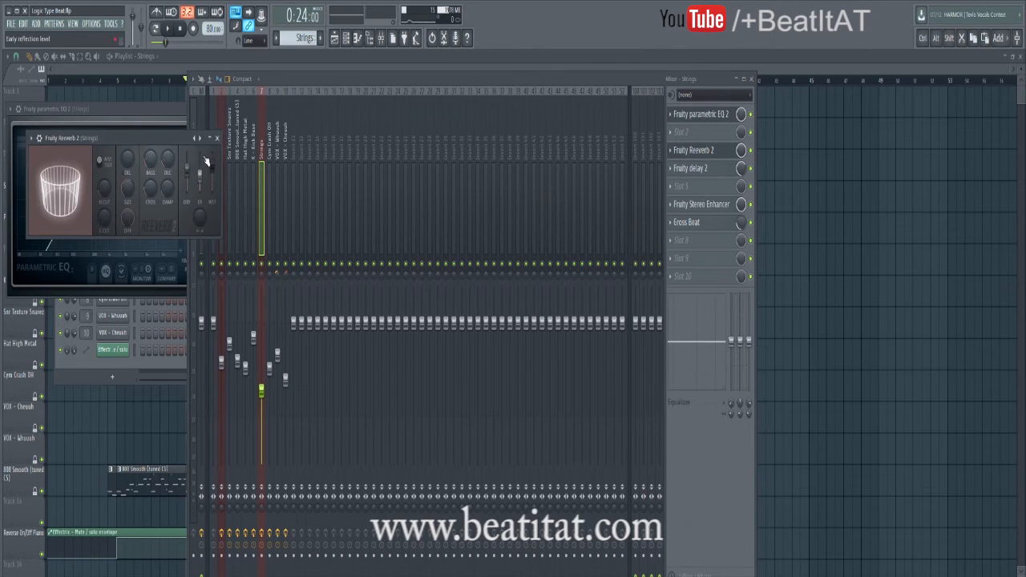
{"action": "left_click", "coordinate": [216, 138]}
{"action": "left_click", "coordinate": [171, 117]}
{"action": "left_click", "coordinate": [247, 109]}
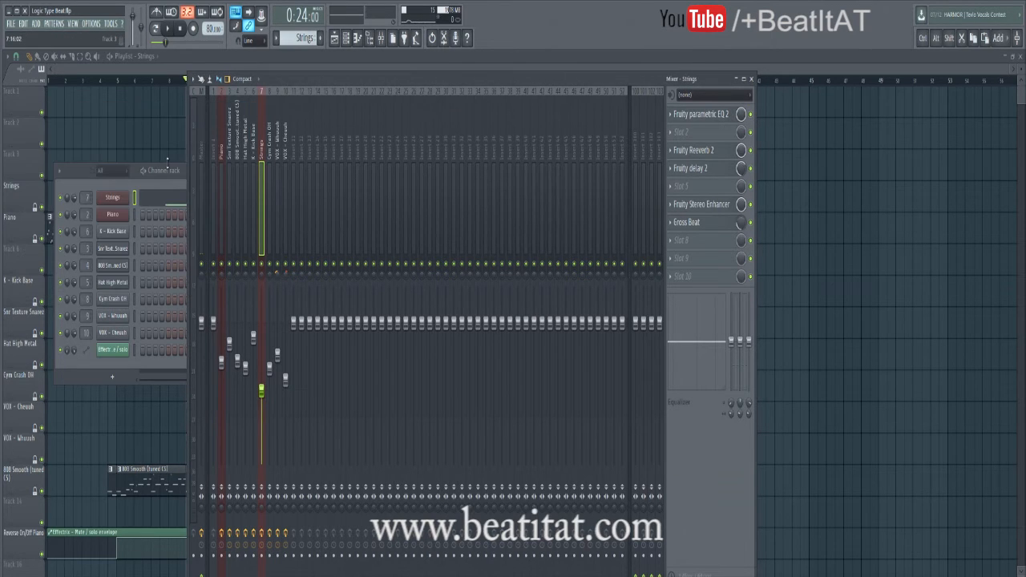
- Audition the Strings pattern on its own from the channel rack with its mixer effects active
{"action": "left_click", "coordinate": [92, 181]}
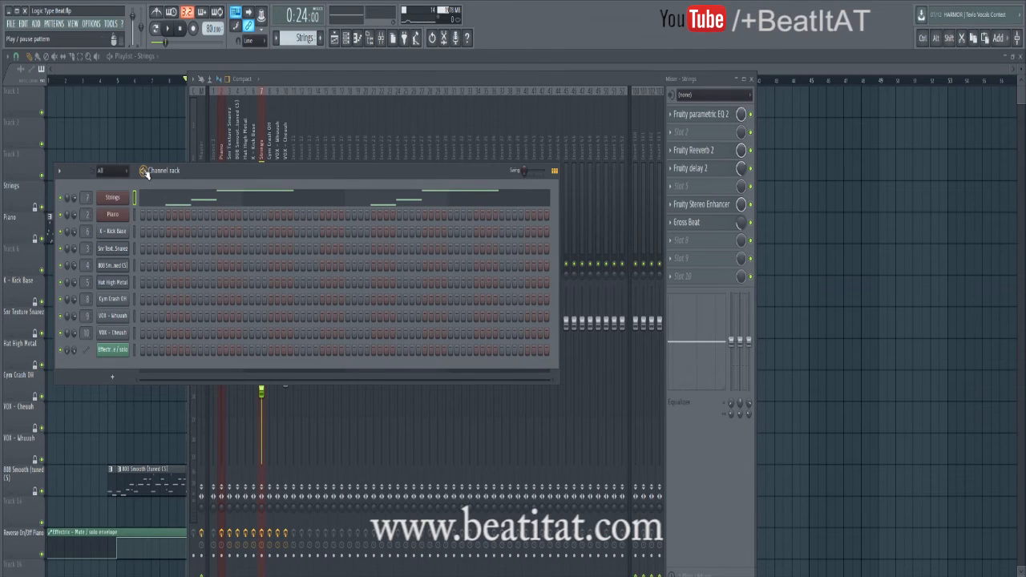
{"action": "key", "text": "space"}
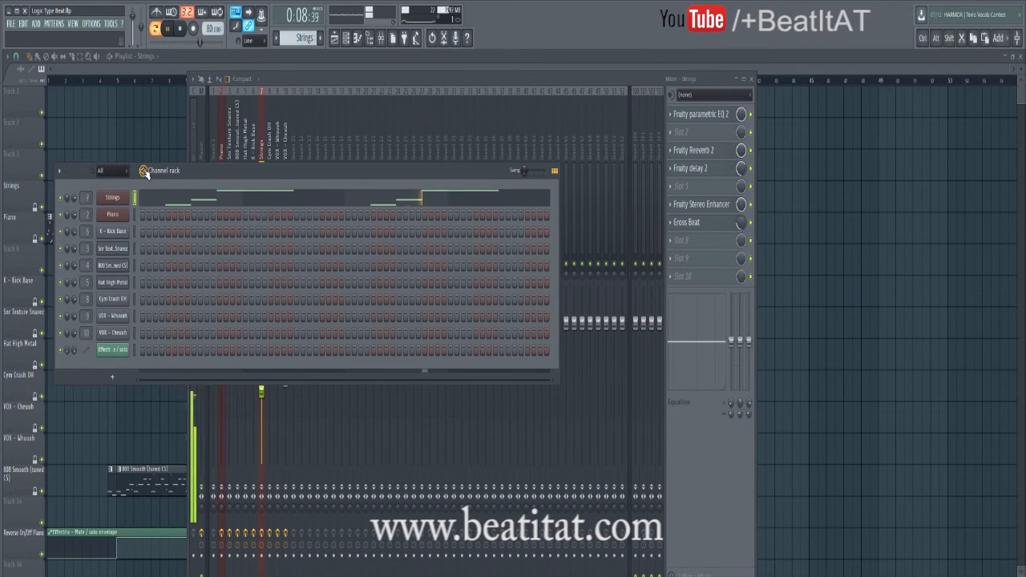
{"action": "left_click", "coordinate": [181, 28]}
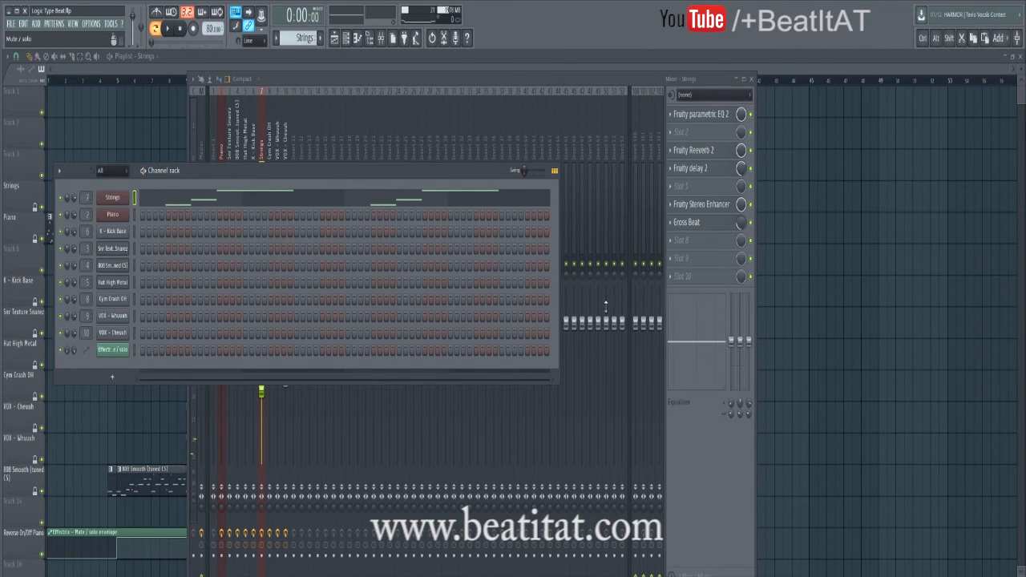
- Audition the Strings pattern with all its mixer effects bypassed, and reactivate the effects
{"action": "left_click", "coordinate": [755, 210]}
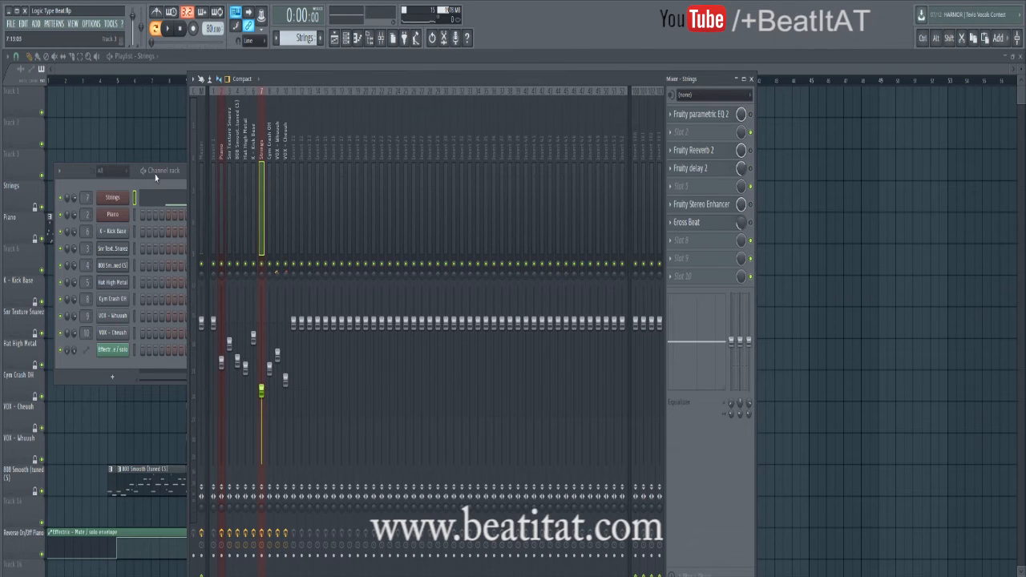
{"action": "left_click", "coordinate": [149, 173]}
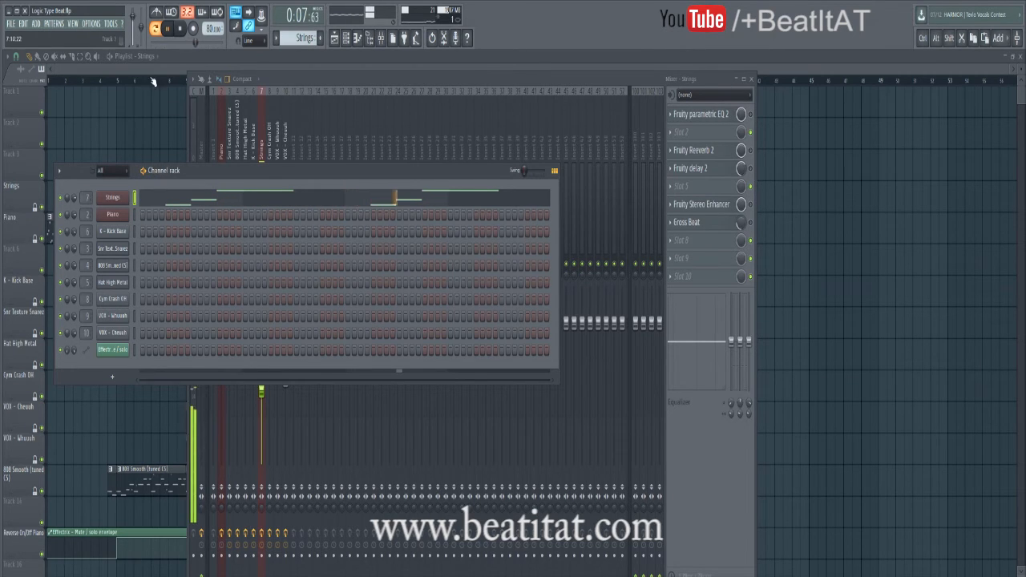
{"action": "left_click", "coordinate": [181, 29]}
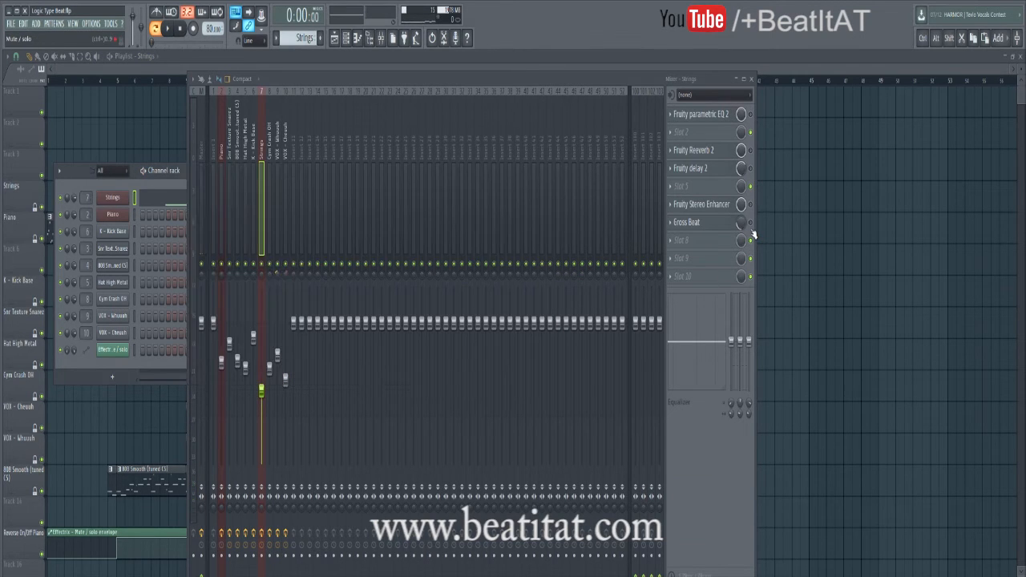
{"action": "left_click", "coordinate": [754, 234]}
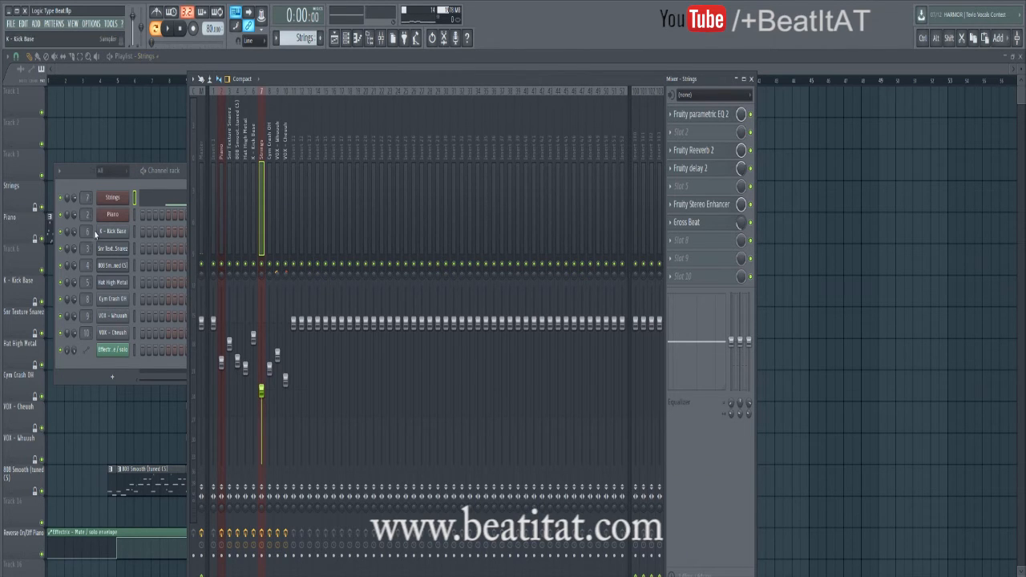
- Return to the playlist, set the playhead at bar 9, and examine the Cym Crash OH pattern in the piano roll
{"action": "key", "text": "F12"}
{"action": "left_click", "coordinate": [187, 81]}
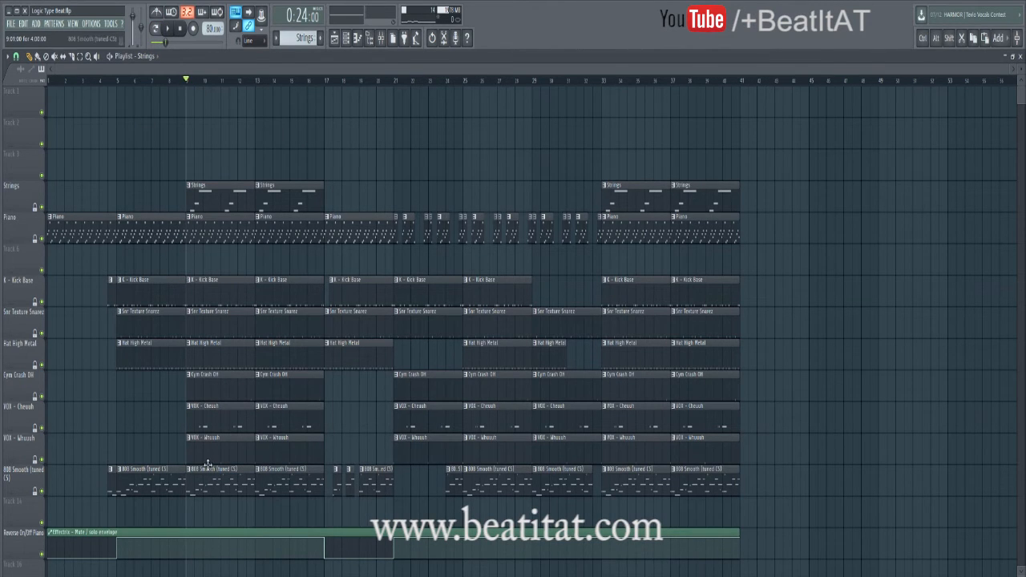
{"action": "double_click", "coordinate": [227, 392]}
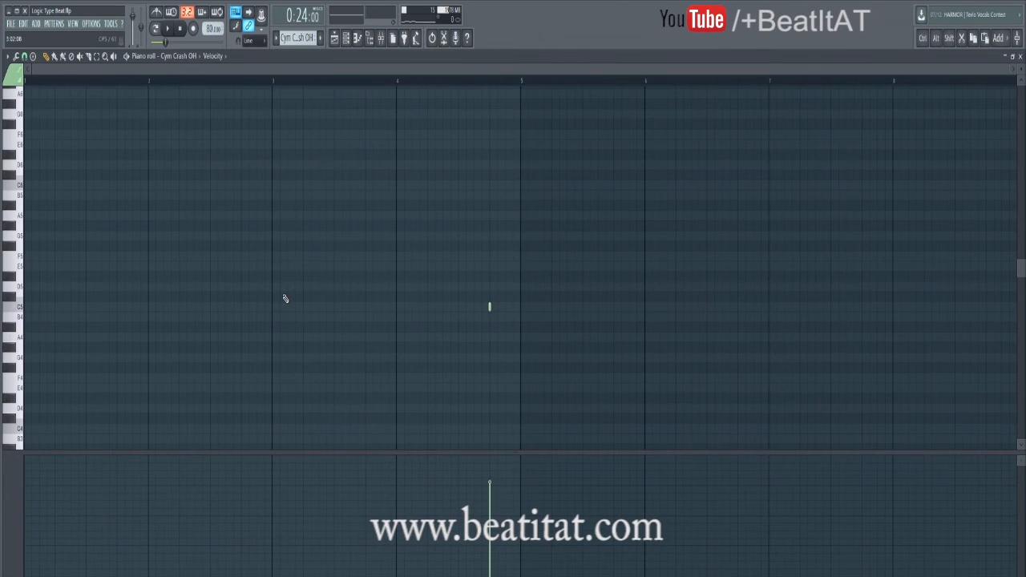
{"action": "key", "text": "Escape"}
- Examine the Cym Crash OH channel's sample settings and its effects in the mixer
{"action": "left_click_drag", "start_coordinate": [325, 172], "coordinate": [460, 165]}
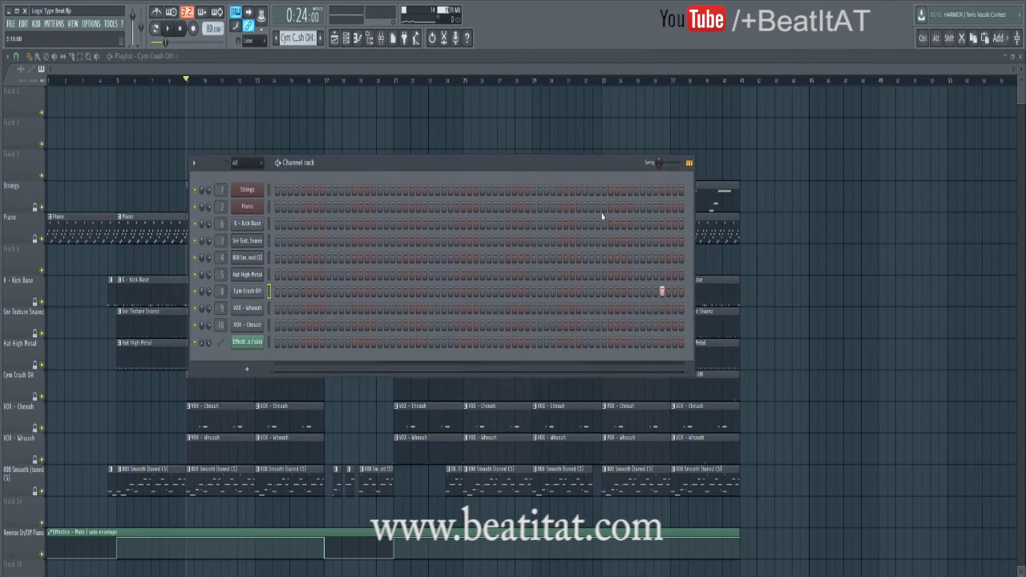
{"action": "left_click", "coordinate": [247, 291]}
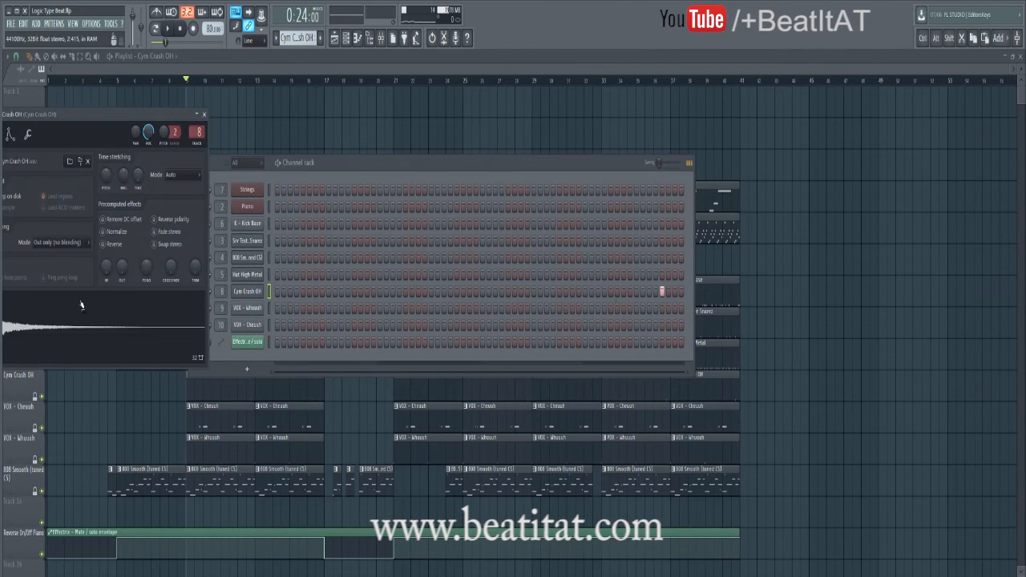
{"action": "left_click", "coordinate": [204, 116]}
{"action": "left_click", "coordinate": [381, 38]}
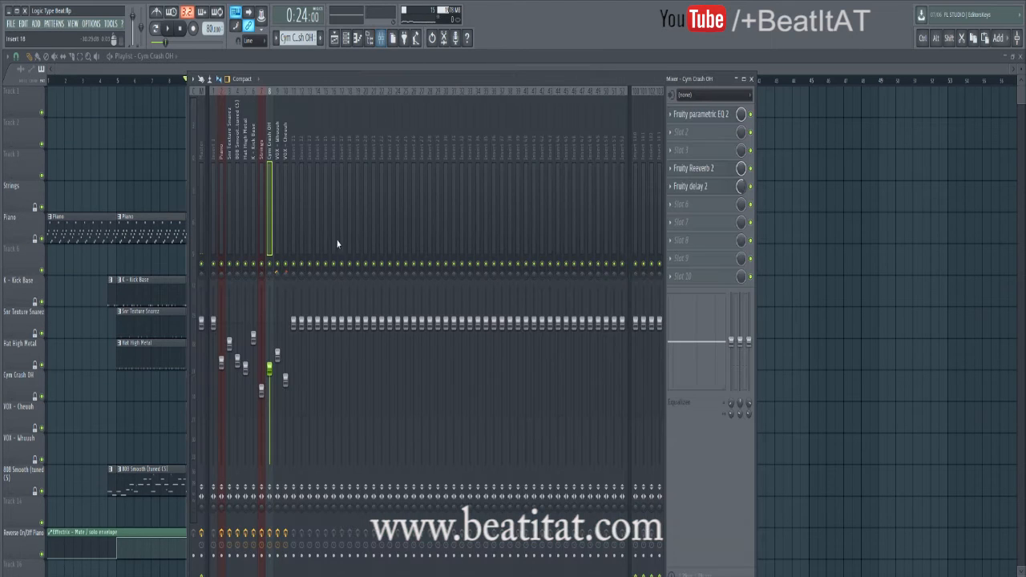
- Audition the Cym Crash OH pattern on its own from the channel rack
{"action": "left_click", "coordinate": [345, 38]}
{"action": "key", "text": "space"}
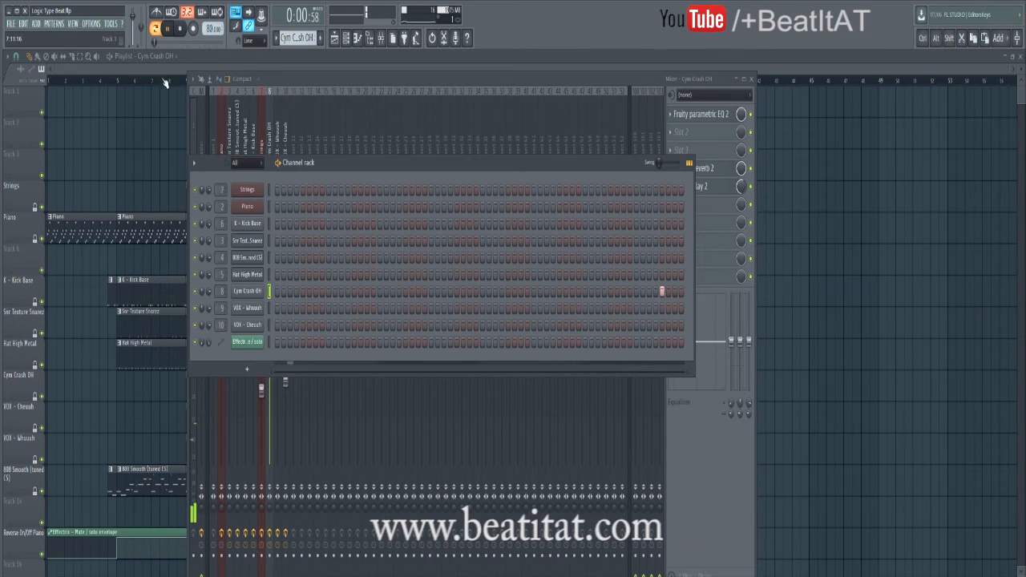
{"action": "left_click", "coordinate": [181, 30]}
- Examine the VOX - Cheuuh pattern's notes in the piano roll and its channel's sample settings
{"action": "key", "text": "F12"}
{"action": "double_click", "coordinate": [218, 425]}
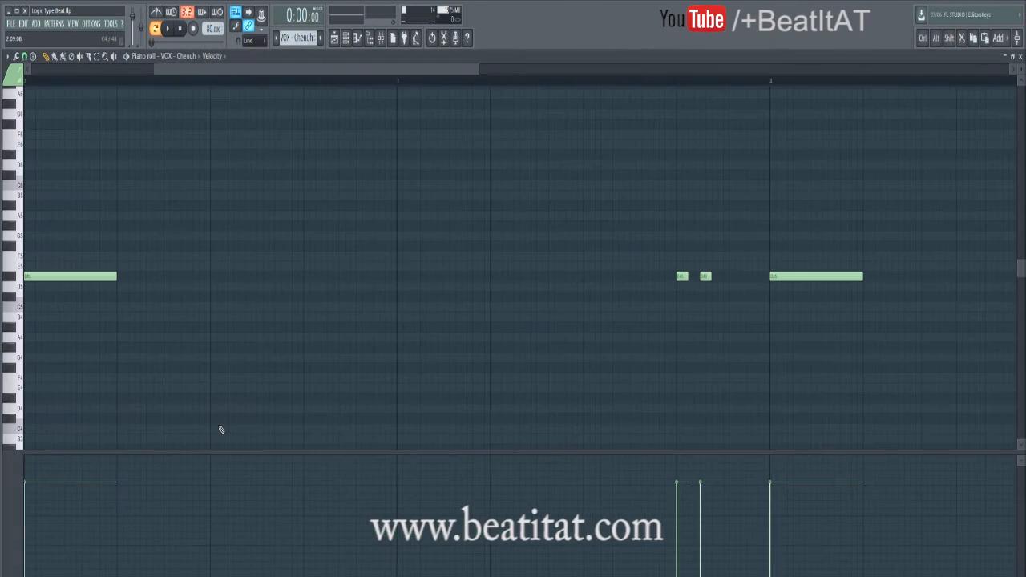
{"action": "key", "text": "Escape"}
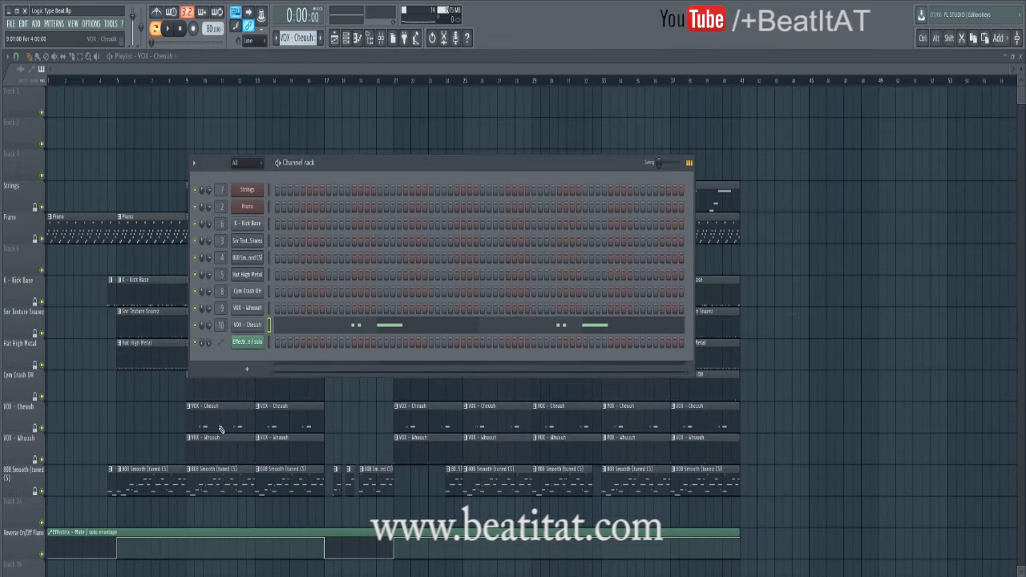
{"action": "left_click", "coordinate": [249, 325]}
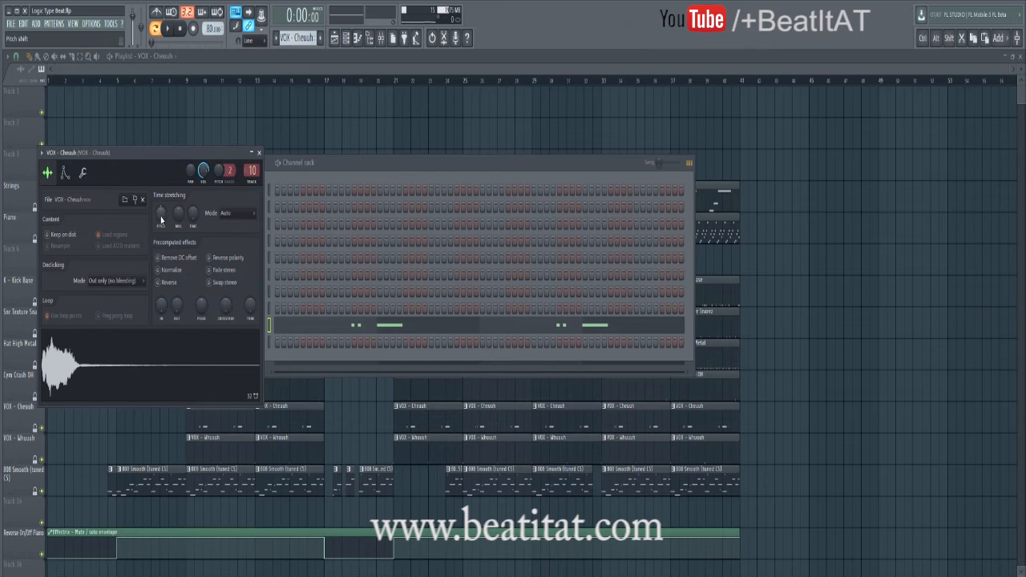
{"action": "left_click", "coordinate": [258, 153]}
- Examine the Fruity Parametric EQ 2 curve on the VOX - Cheuuh mixer track
{"action": "left_click", "coordinate": [381, 38]}
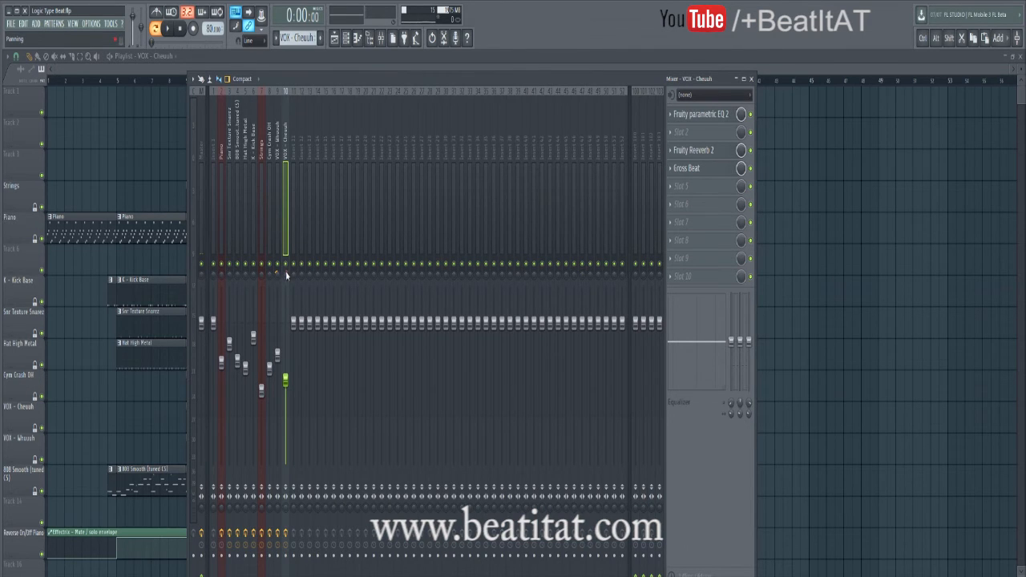
{"action": "left_click", "coordinate": [698, 114]}
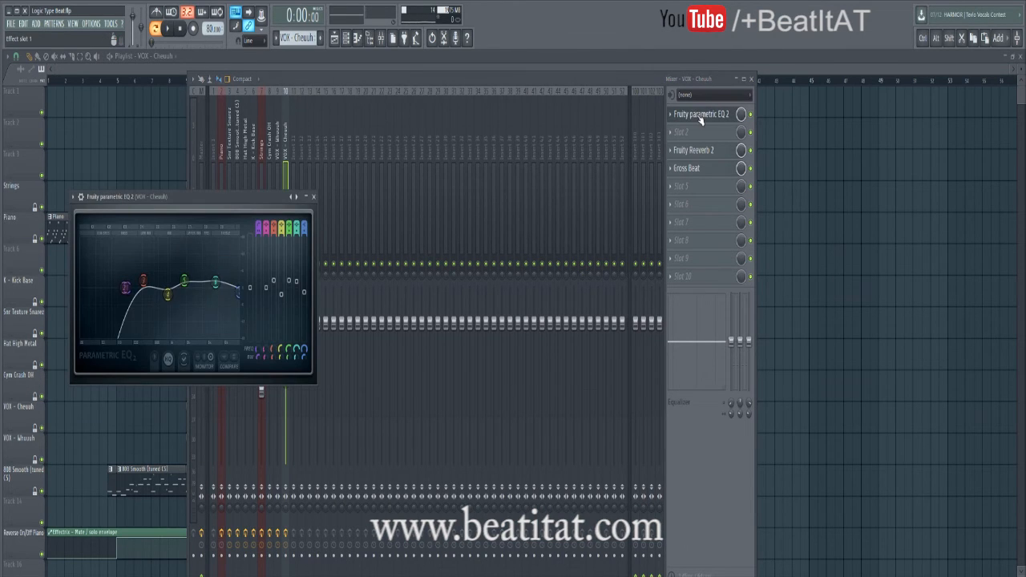
{"action": "left_click", "coordinate": [314, 197]}
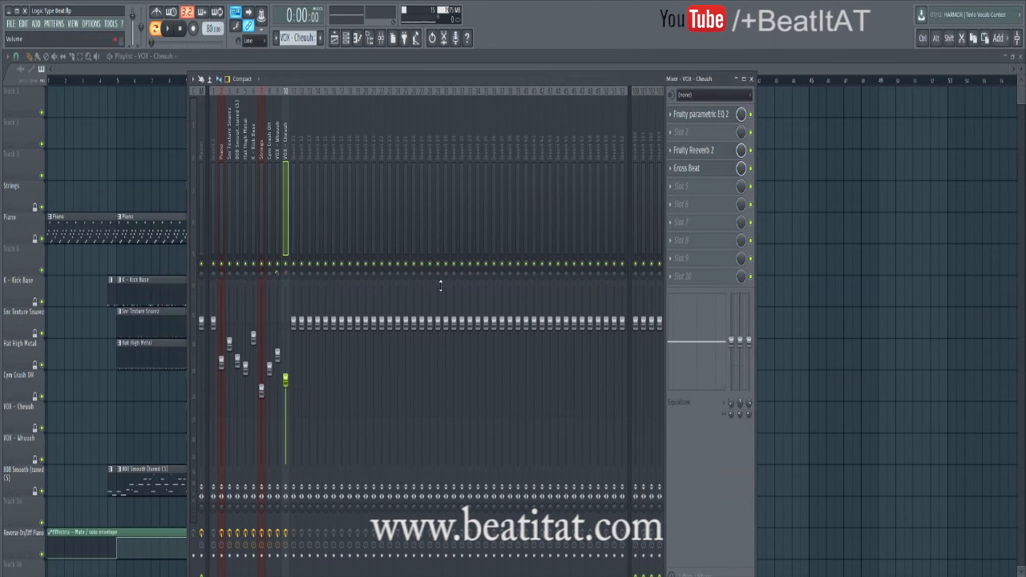
{"action": "left_click", "coordinate": [713, 113]}
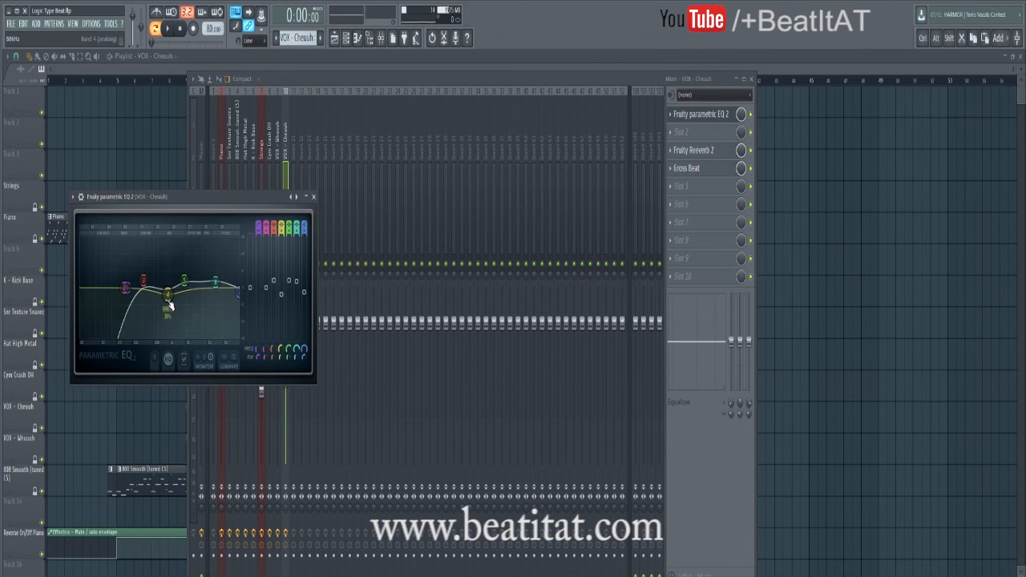
{"action": "left_click", "coordinate": [314, 197]}
- Examine the Fruity Reeverb 2 and the Gross Beat Trance Gt 3 volume preset on the VOX - Cheuuh track
{"action": "left_click", "coordinate": [696, 150]}
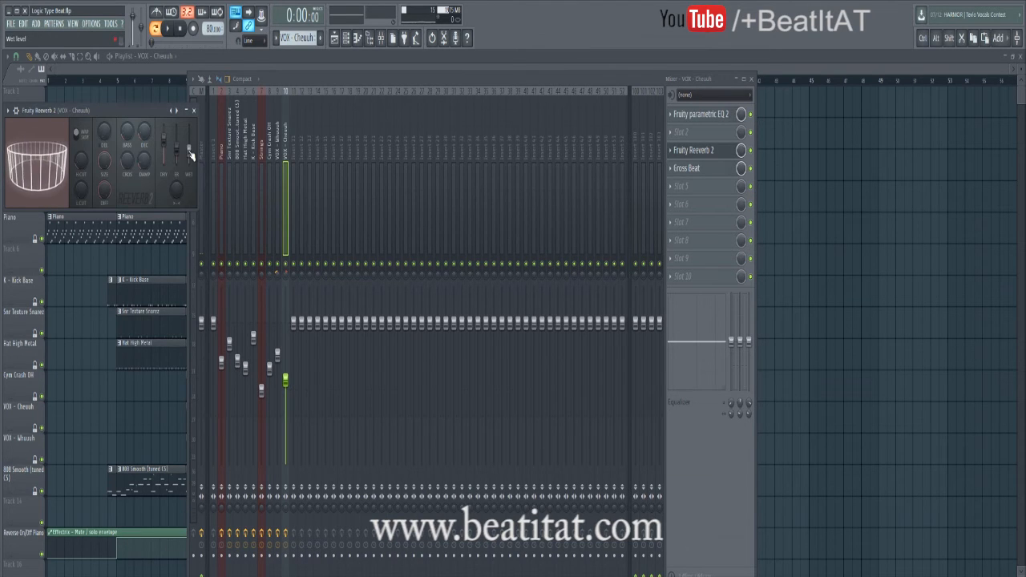
{"action": "left_click", "coordinate": [699, 170]}
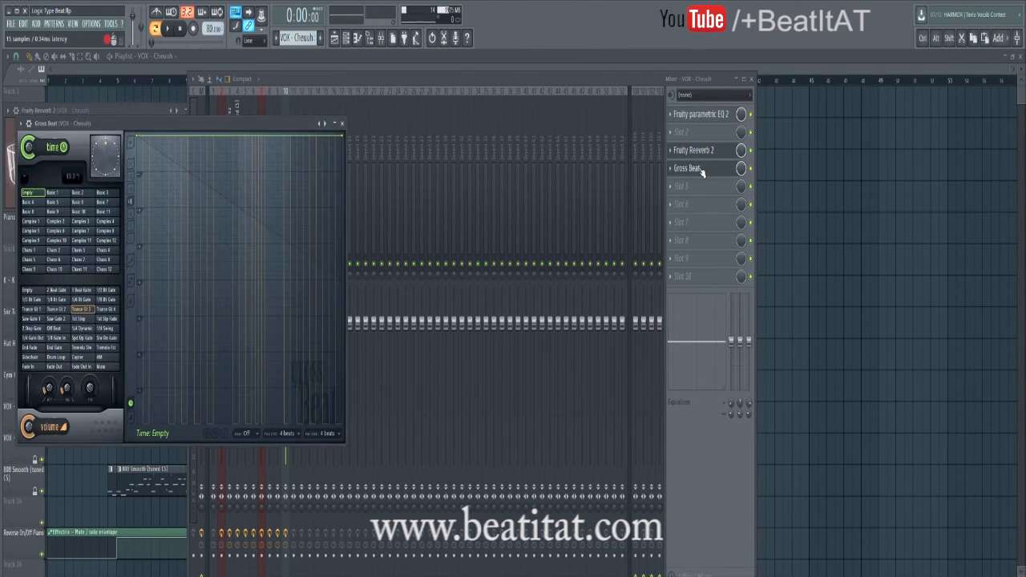
{"action": "left_click", "coordinate": [77, 311]}
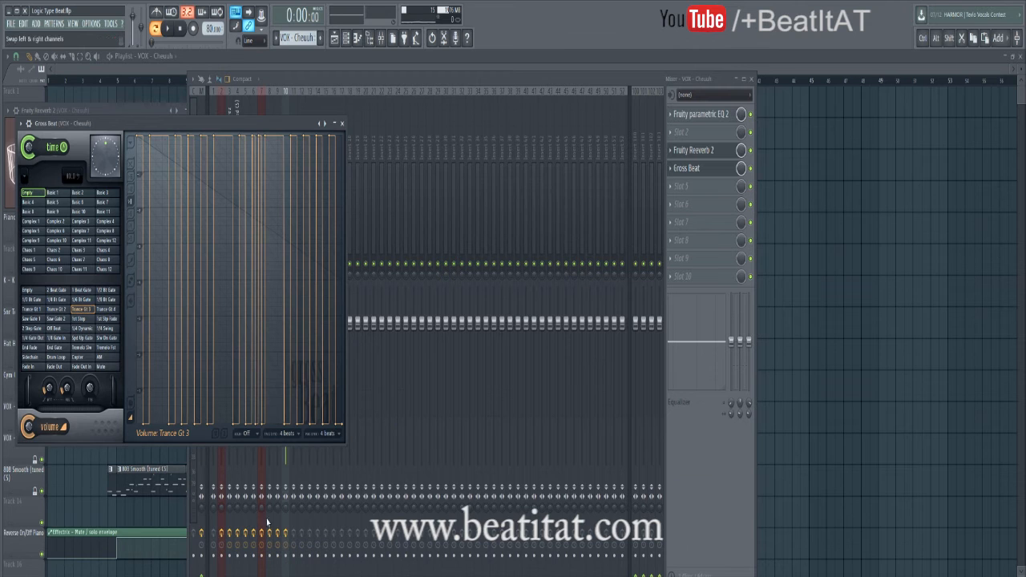
- Audition the VOX - Cheuuh pattern on its own and view its notes in the piano roll
{"action": "left_click", "coordinate": [343, 124]}
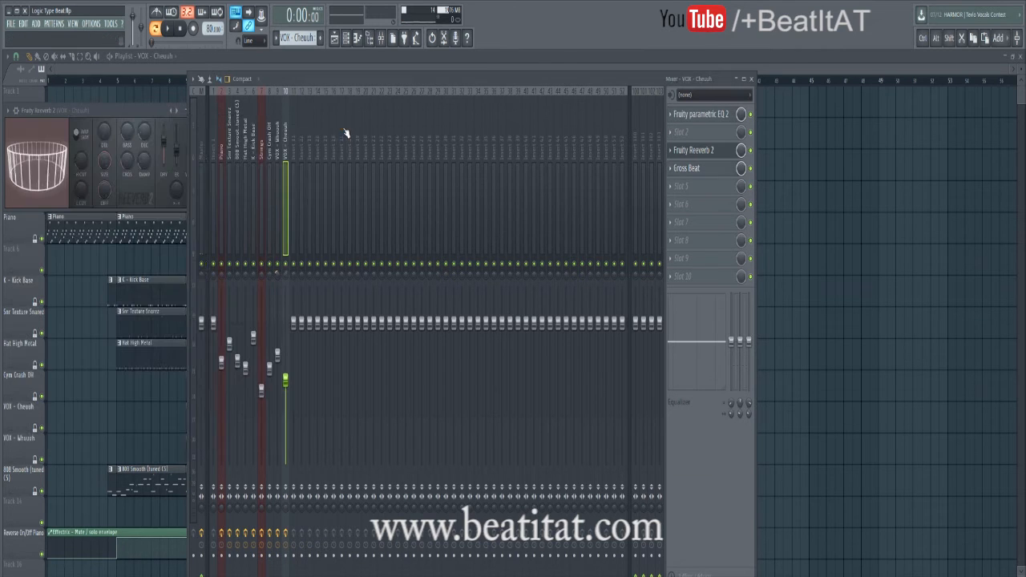
{"action": "left_click", "coordinate": [347, 40]}
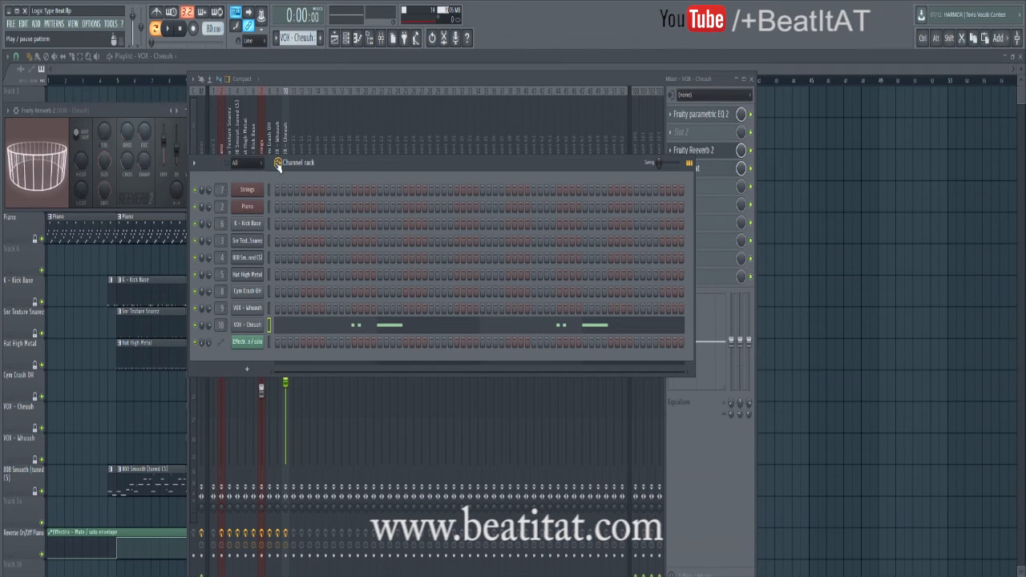
{"action": "key", "text": "space"}
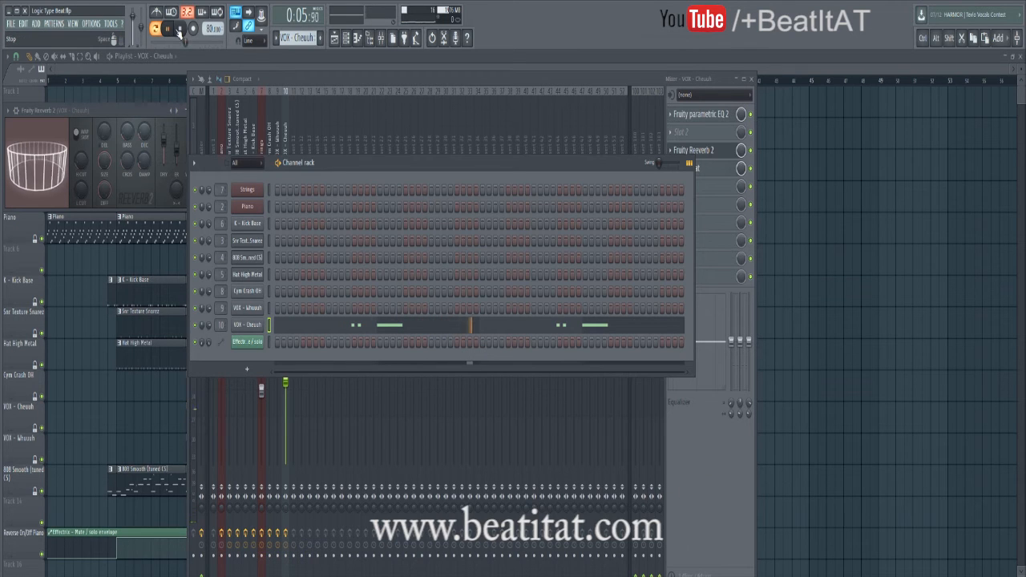
{"action": "left_click", "coordinate": [343, 321]}
{"action": "scroll", "coordinate": [336, 301], "scroll_direction": "down", "scroll_amount": 3}
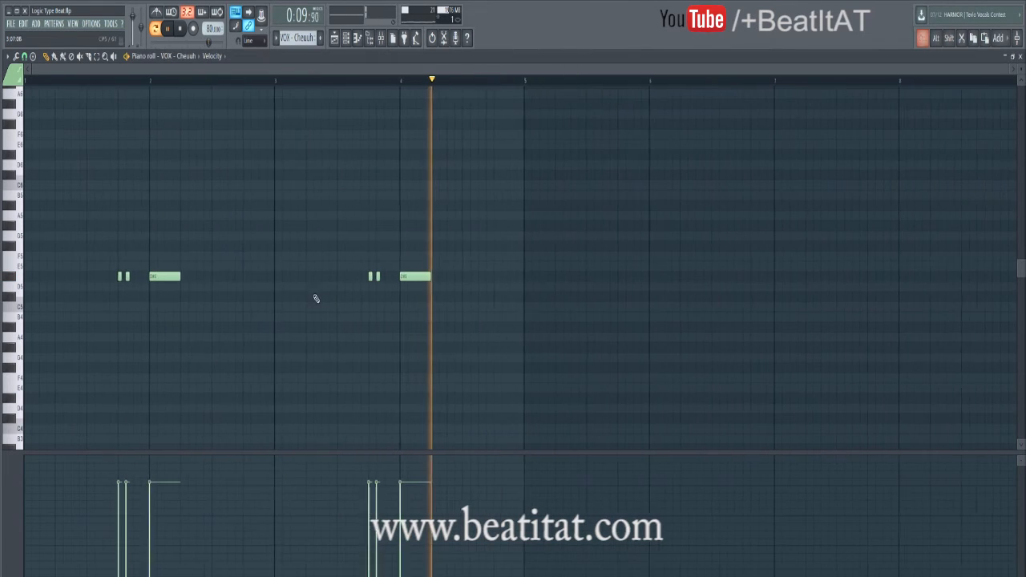
{"action": "key", "text": "space"}
{"action": "key", "text": "Escape"}
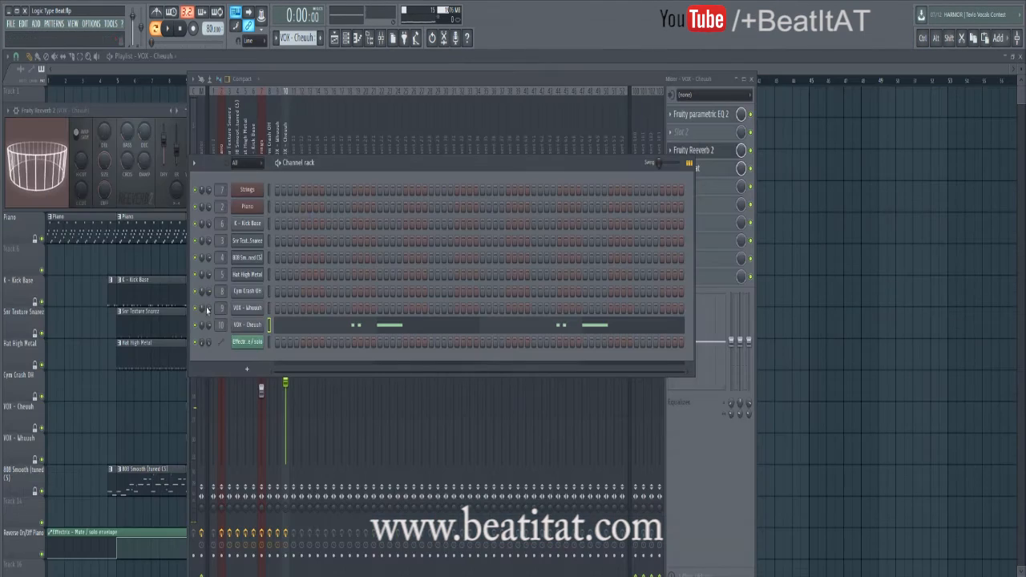
- Examine the volume envelope and miscellaneous settings of the VOX - Cheuuh channel
{"action": "left_click", "coordinate": [245, 326]}
{"action": "left_click", "coordinate": [65, 172]}
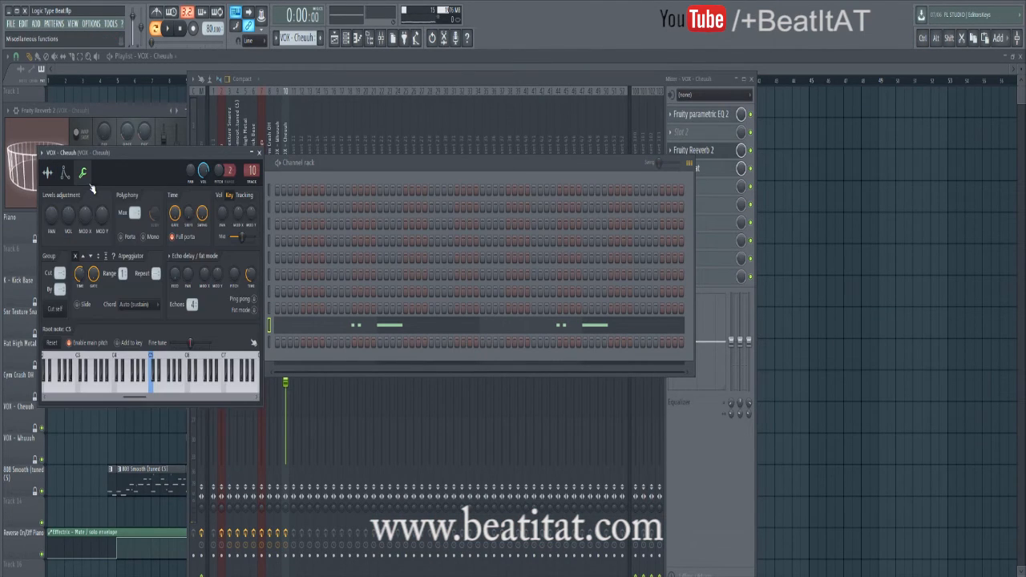
{"action": "left_click", "coordinate": [69, 196]}
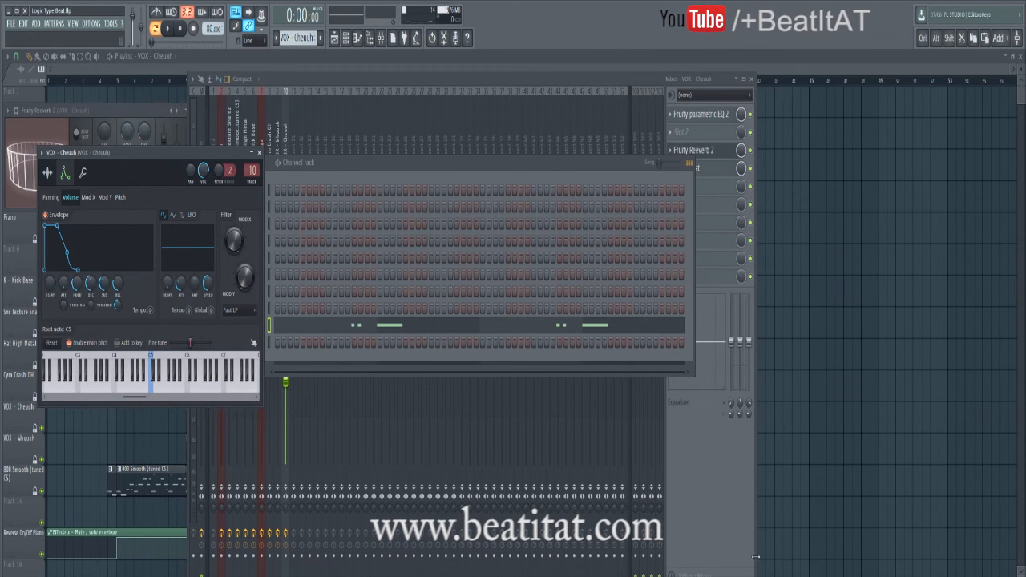
{"action": "left_click", "coordinate": [396, 326]}
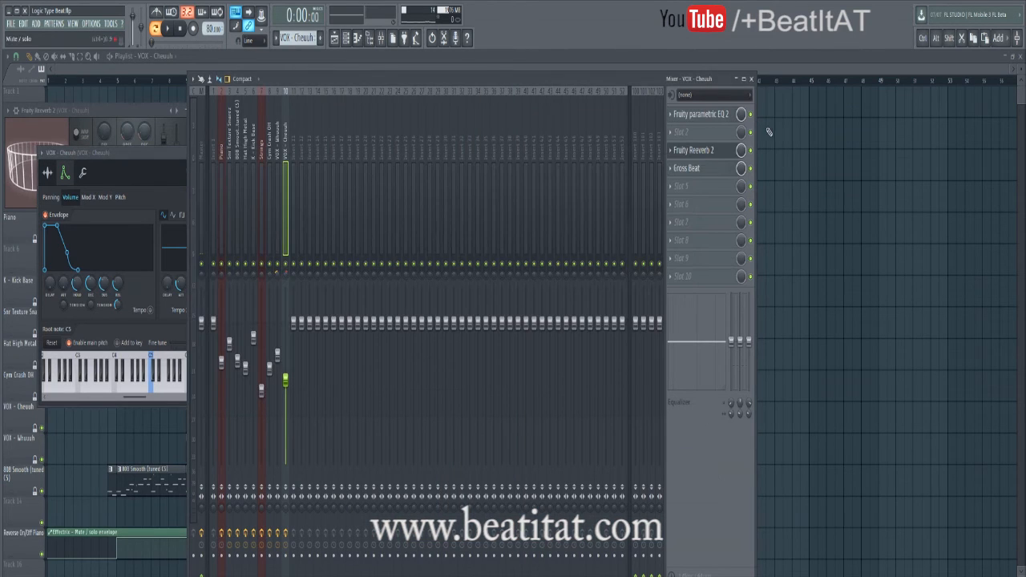
- Bypass the VOX - Cheuuh track's mixer effects and the channel's volume envelope, and play the pattern dry
{"action": "left_click", "coordinate": [751, 150]}
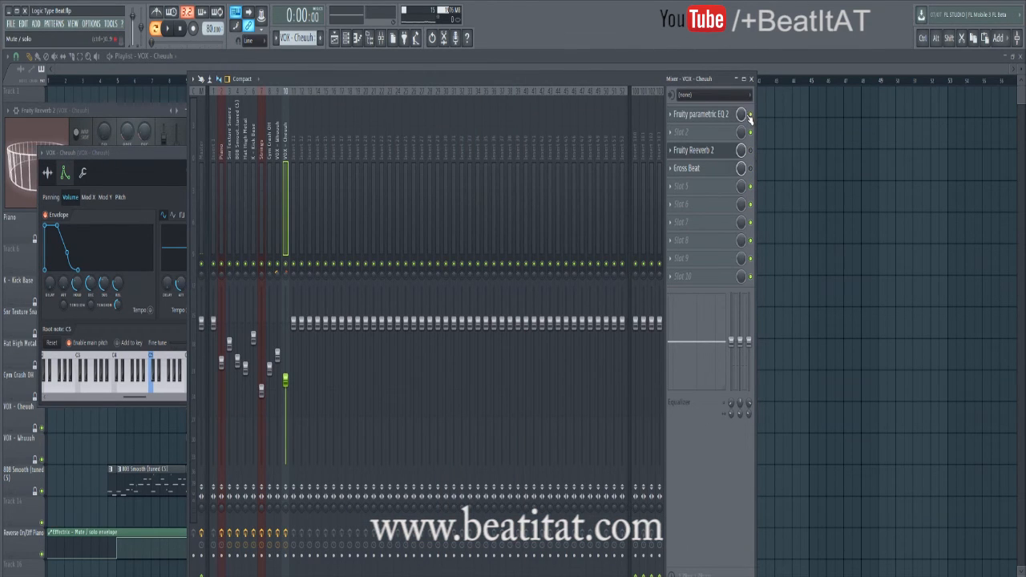
{"action": "left_click", "coordinate": [750, 115]}
{"action": "left_click", "coordinate": [112, 154]}
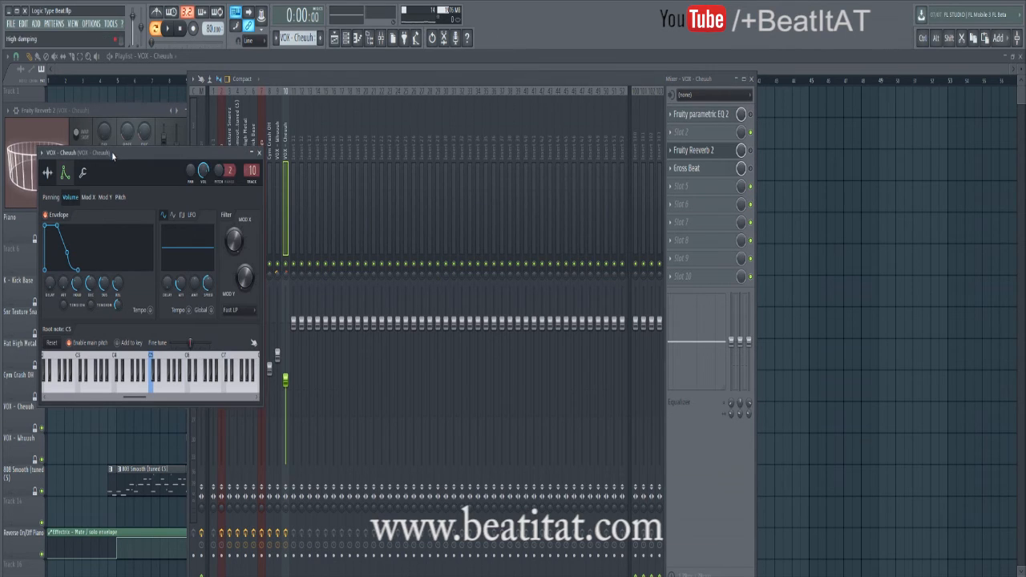
{"action": "left_click", "coordinate": [56, 213]}
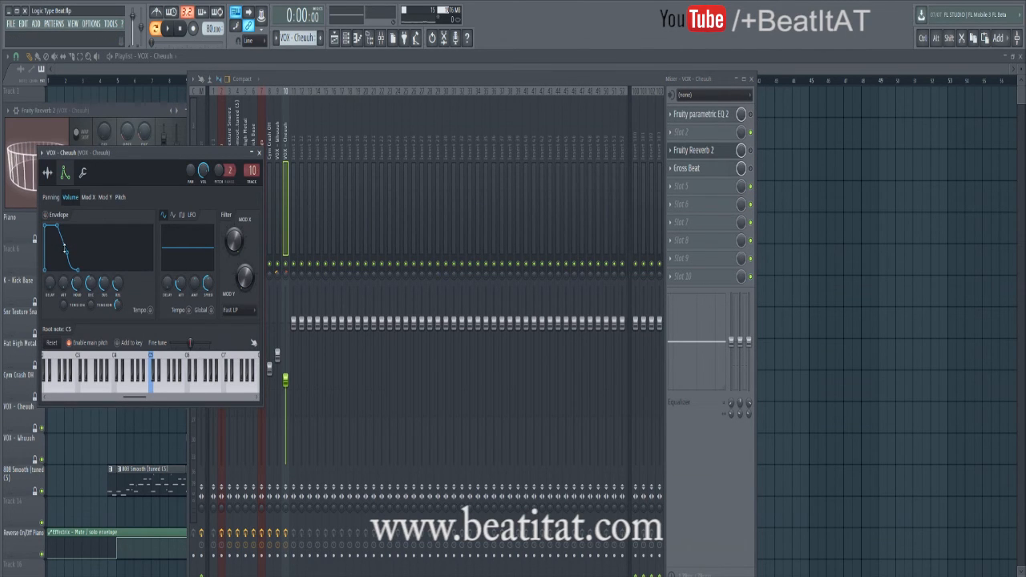
{"action": "key", "text": "space"}
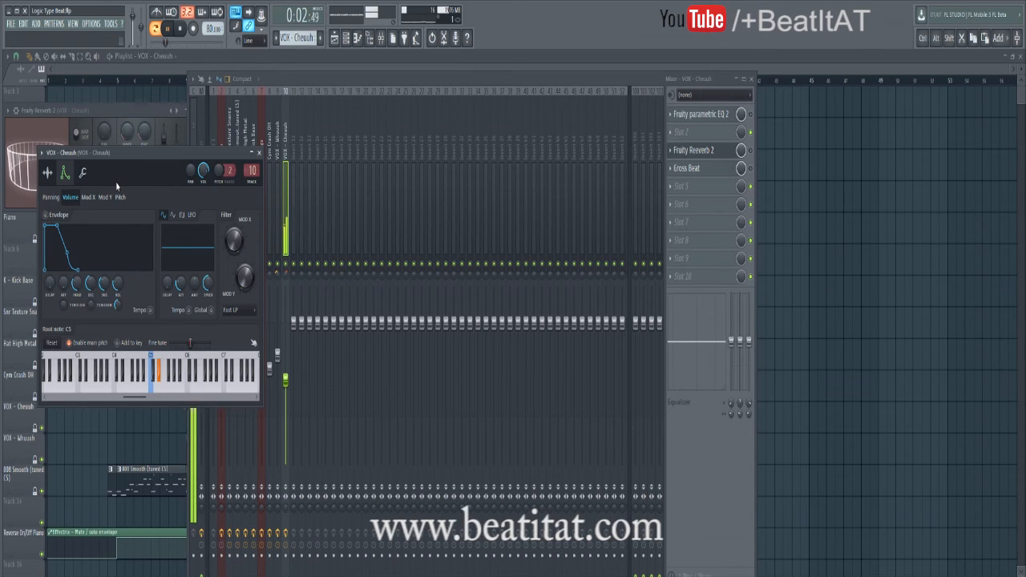
- Re-enable the VOX - Cheuuh volume envelope and mixer effects, and audition the processed pattern
{"action": "left_click", "coordinate": [58, 217]}
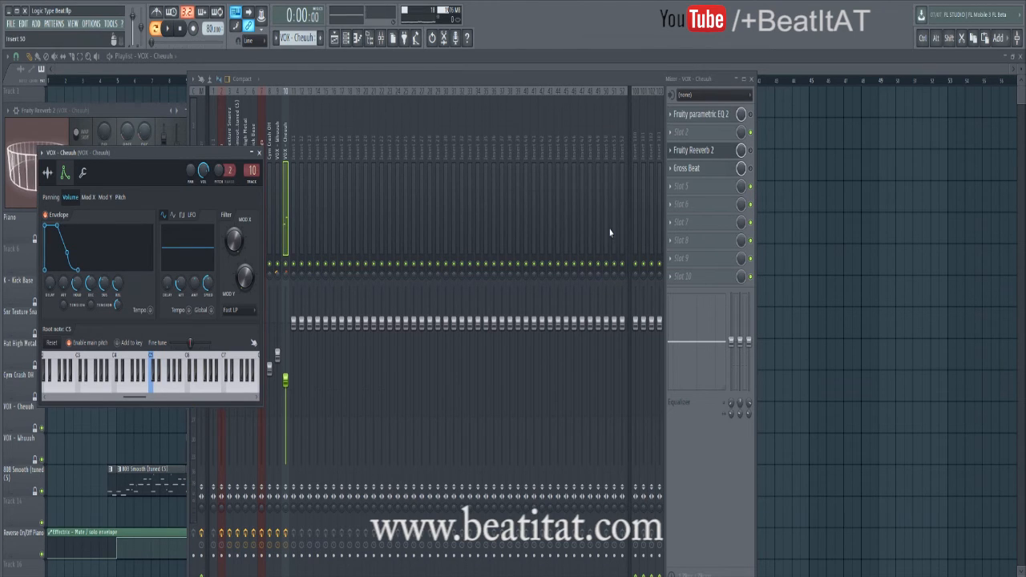
{"action": "left_click", "coordinate": [753, 176]}
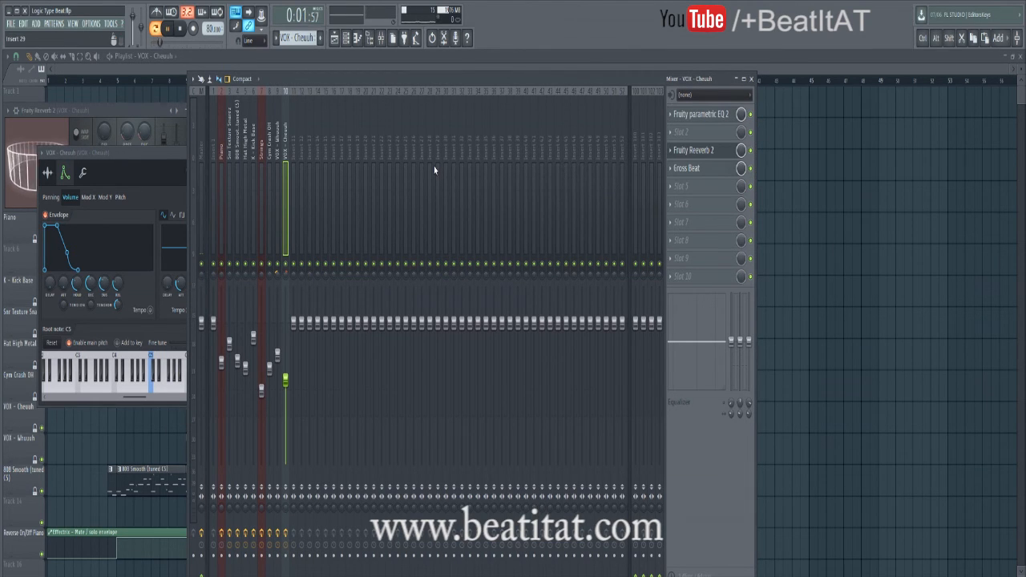
{"action": "left_click", "coordinate": [166, 174]}
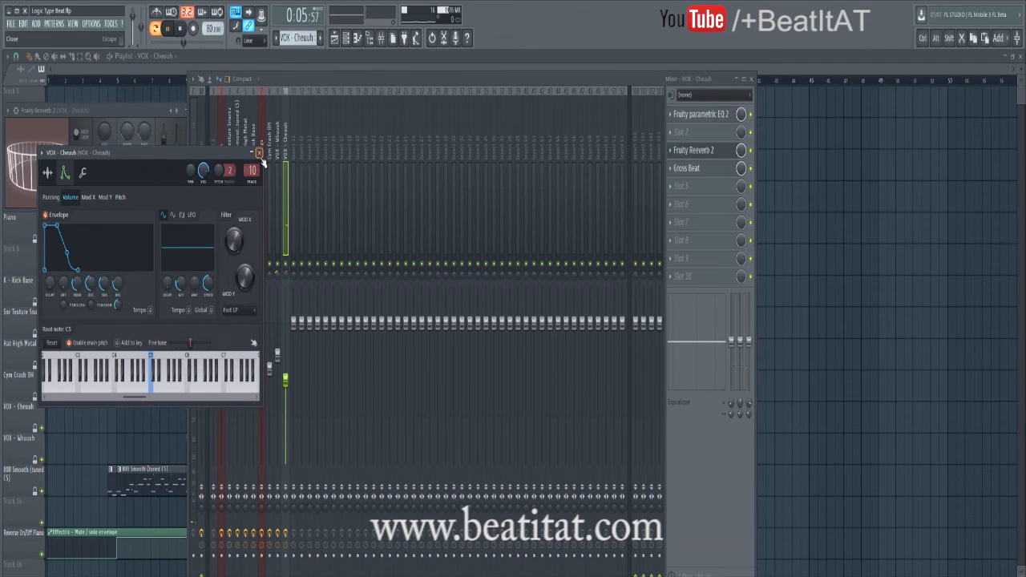
{"action": "left_click", "coordinate": [261, 152]}
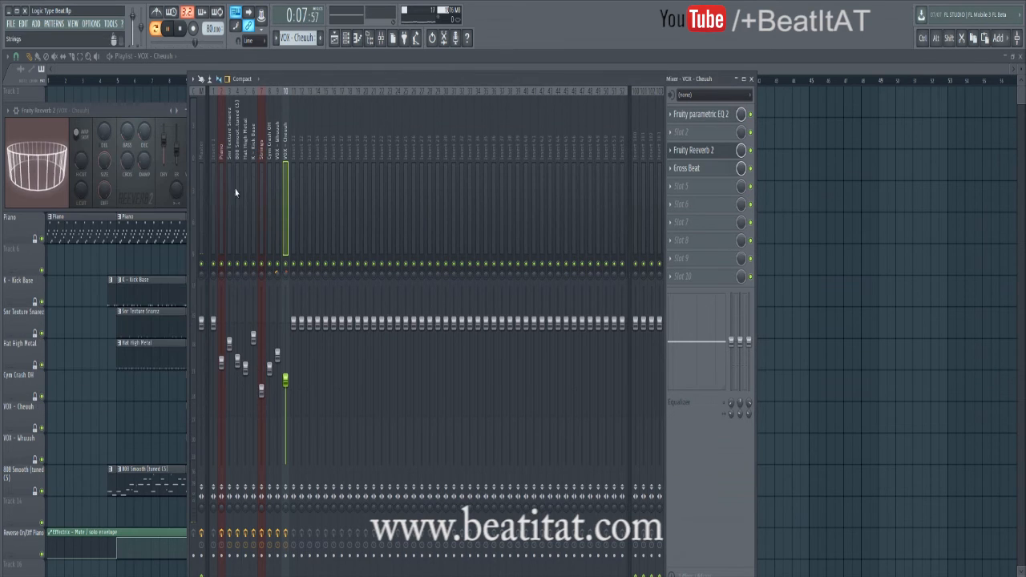
{"action": "left_click", "coordinate": [141, 383]}
{"action": "key", "text": "space"}
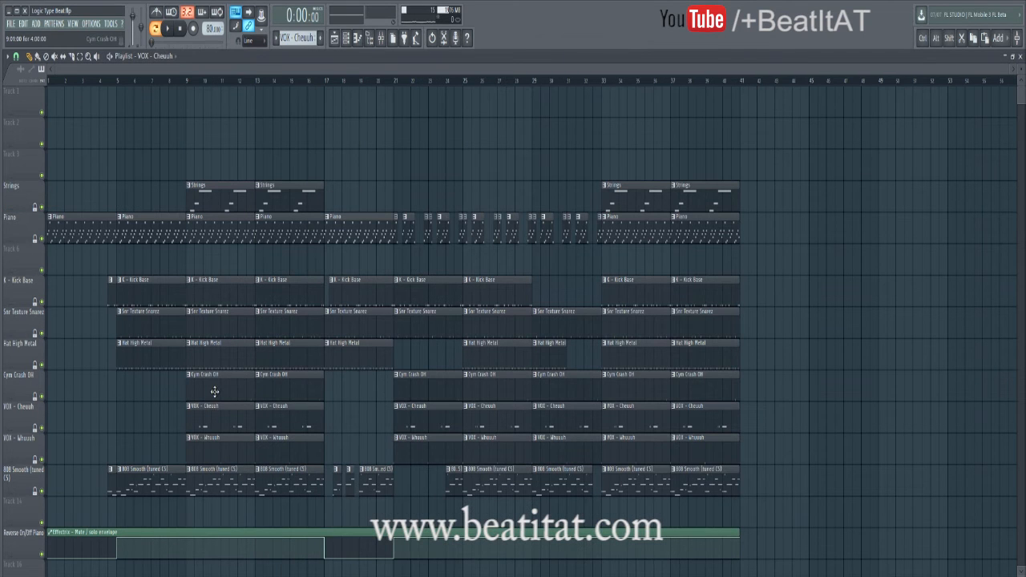
- Examine the VOX - Whuuuh pattern's notes in the piano roll and its steps in the channel rack
{"action": "double_click", "coordinate": [222, 448]}
{"action": "scroll", "coordinate": [180, 260], "scroll_direction": "down", "scroll_amount": 3}
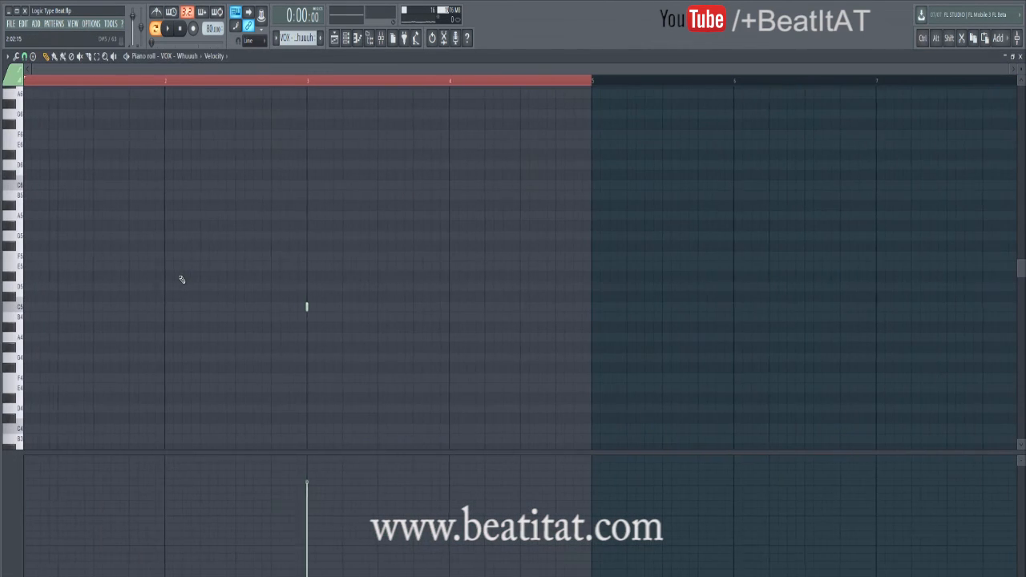
{"action": "key", "text": "Escape"}
{"action": "left_click_drag", "start_coordinate": [364, 162], "coordinate": [281, 135]}
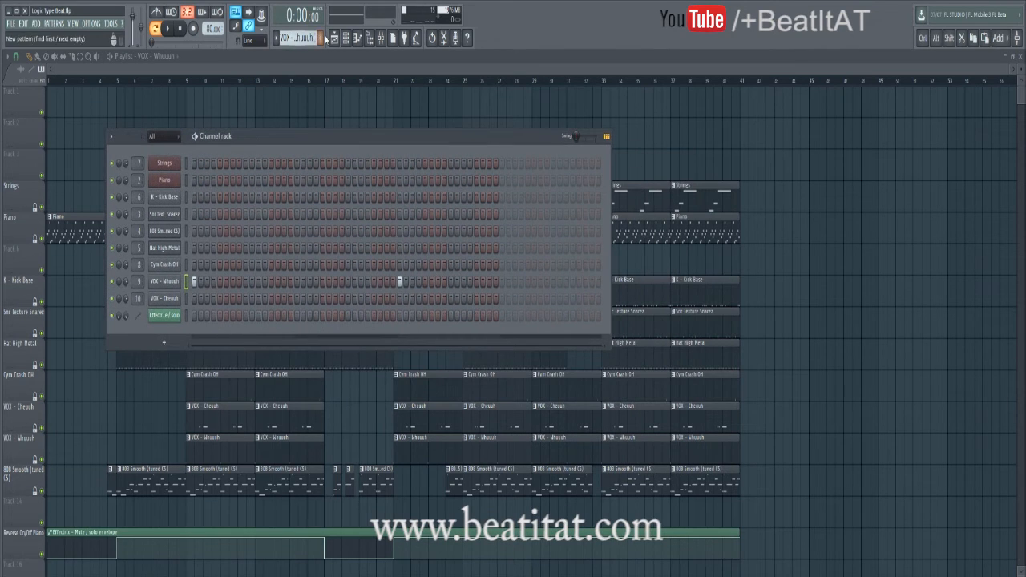
- Examine the VOX - Whuuuh channel's sample settings and audition the pattern on its own
{"action": "left_click", "coordinate": [165, 281]}
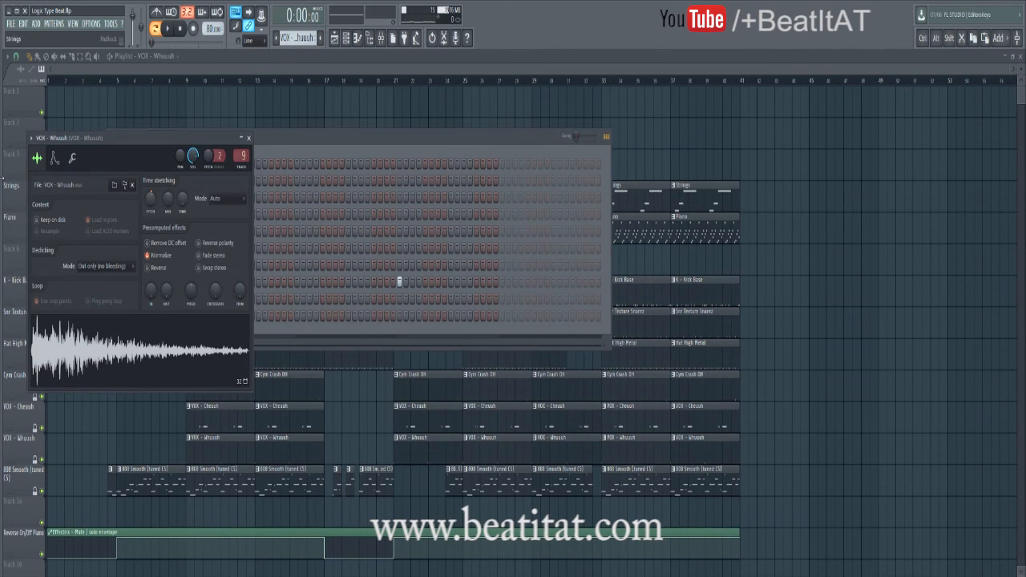
{"action": "left_click", "coordinate": [248, 137]}
{"action": "key", "text": "space"}
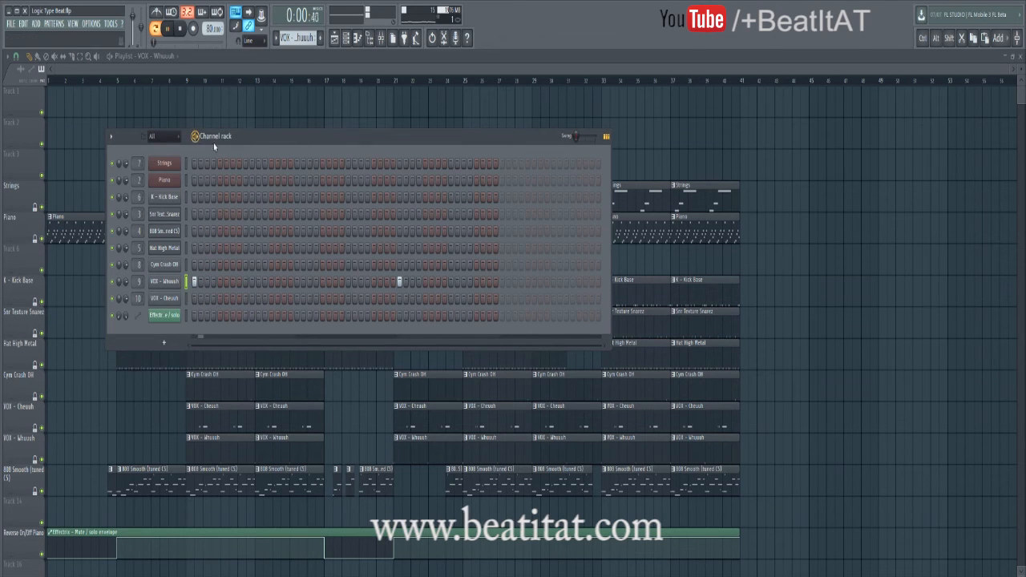
{"action": "left_click", "coordinate": [182, 31]}
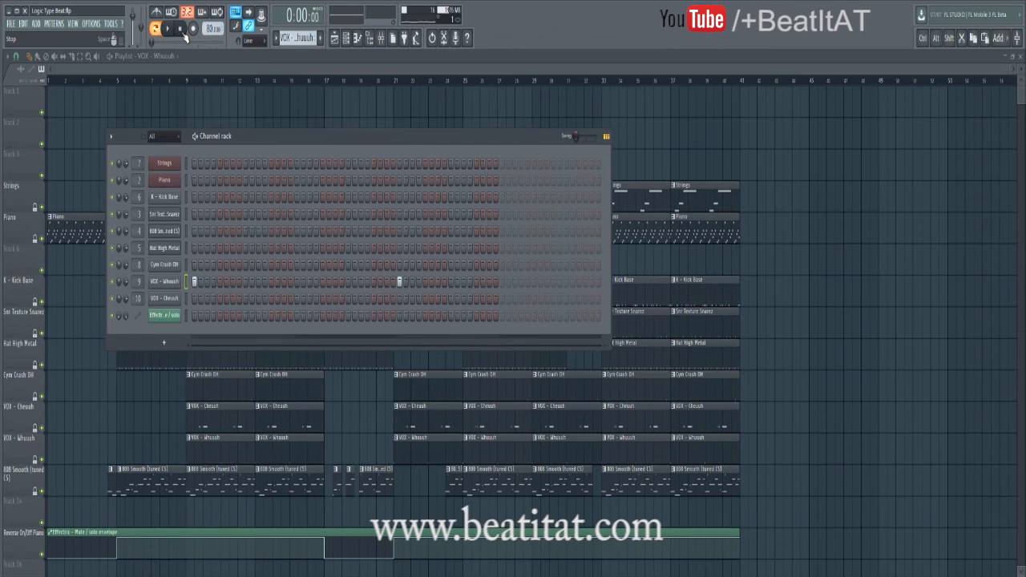
- Examine the Gross Beat Saw Gate 2 volume preset on the VOX - Whuuuh mixer track
{"action": "left_click", "coordinate": [374, 38]}
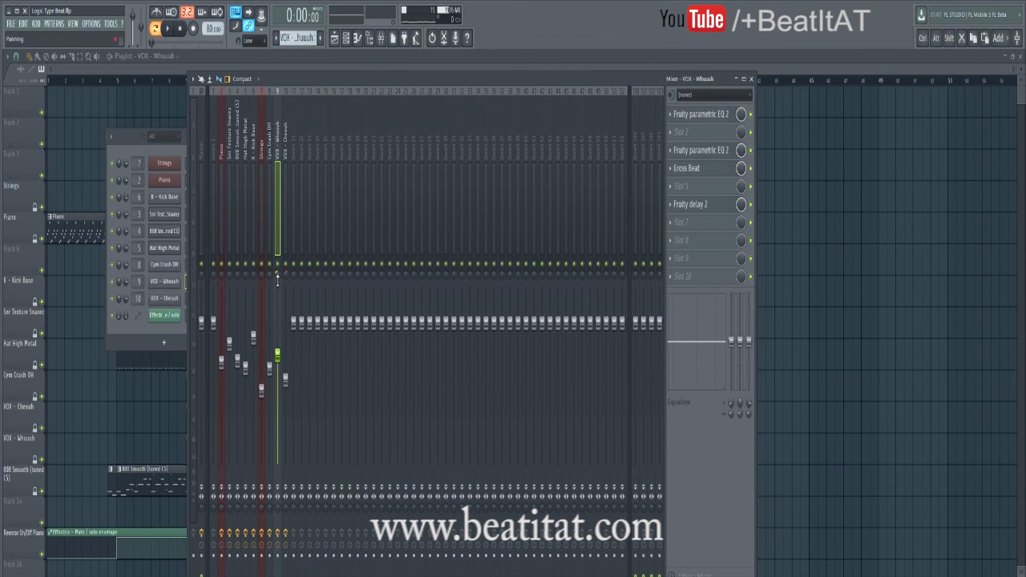
{"action": "left_click", "coordinate": [726, 168]}
{"action": "left_click", "coordinate": [128, 409]}
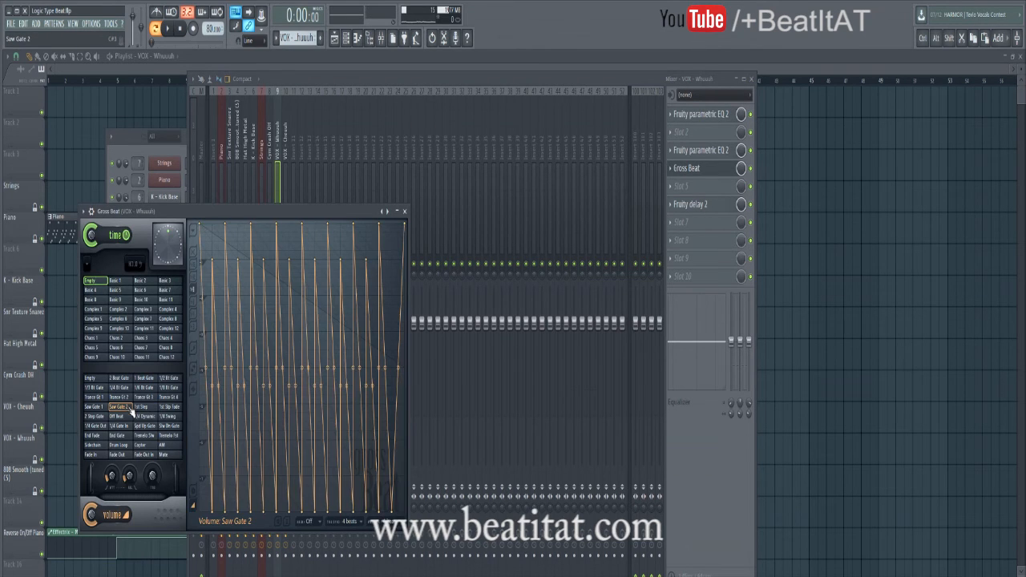
{"action": "left_click", "coordinate": [405, 213]}
- Examine the curves of both Fruity Parametric EQ 2 effects on the VOX - Whuuuh track
{"action": "left_click", "coordinate": [697, 150]}
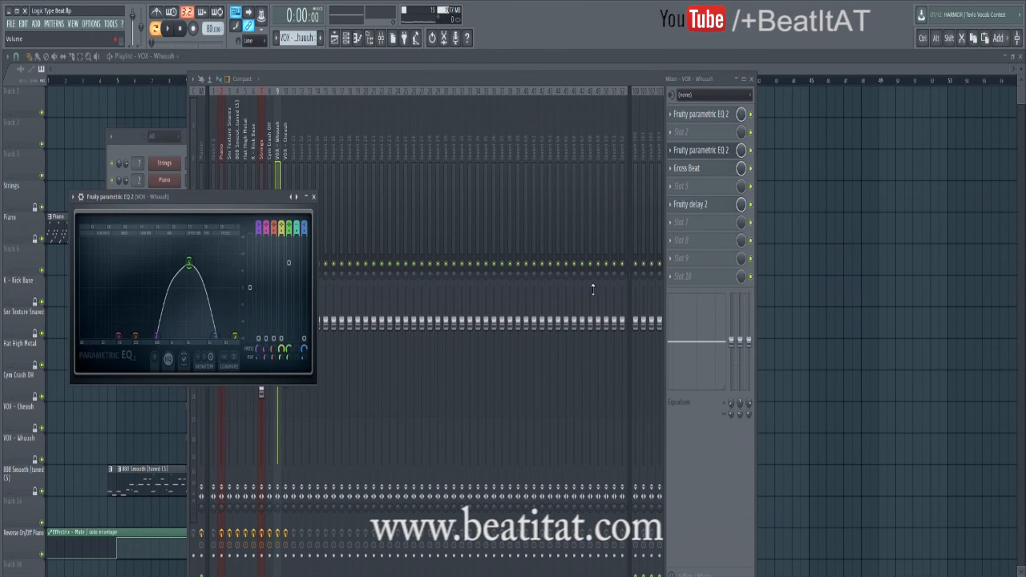
{"action": "left_click", "coordinate": [698, 114]}
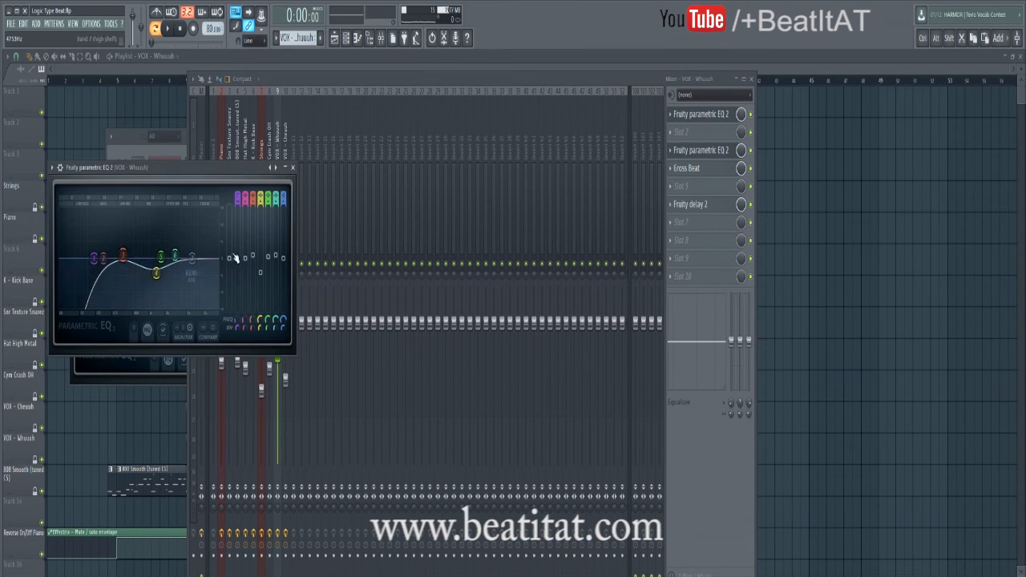
{"action": "left_click", "coordinate": [710, 153]}
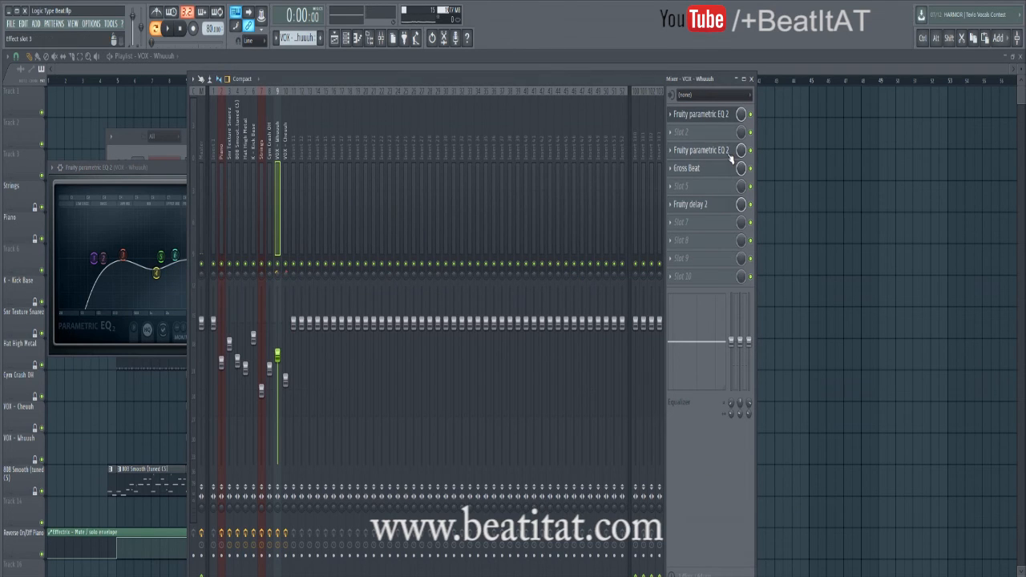
{"action": "left_click", "coordinate": [726, 152]}
- In the VOX - Whuuuh track's second EQ, slightly lower the green peak band and move the band 7 high shelf to about 9480 Hz
{"action": "left_click_drag", "start_coordinate": [189, 277], "coordinate": [189, 279]}
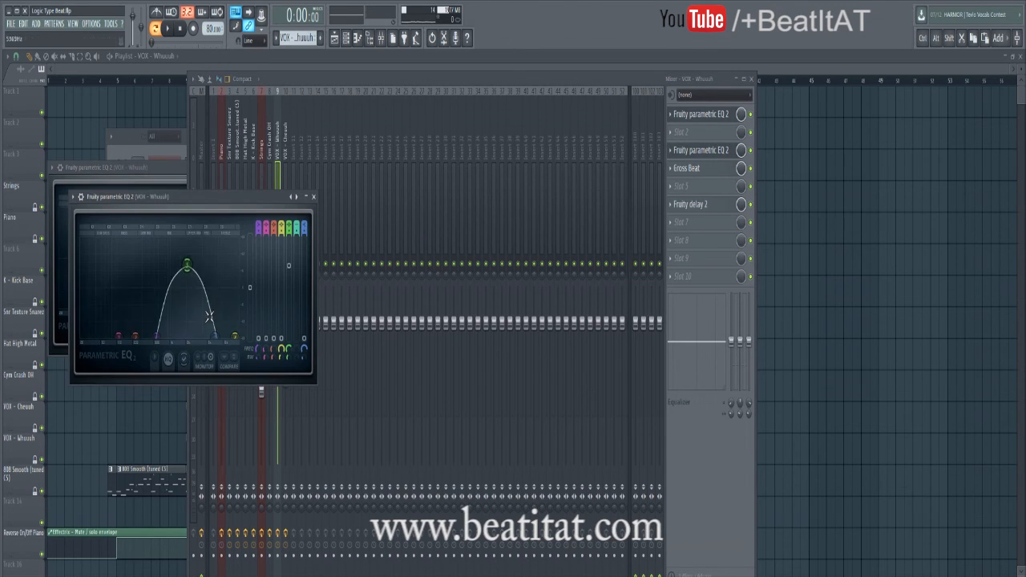
{"action": "left_click_drag", "start_coordinate": [215, 330], "coordinate": [223, 324]}
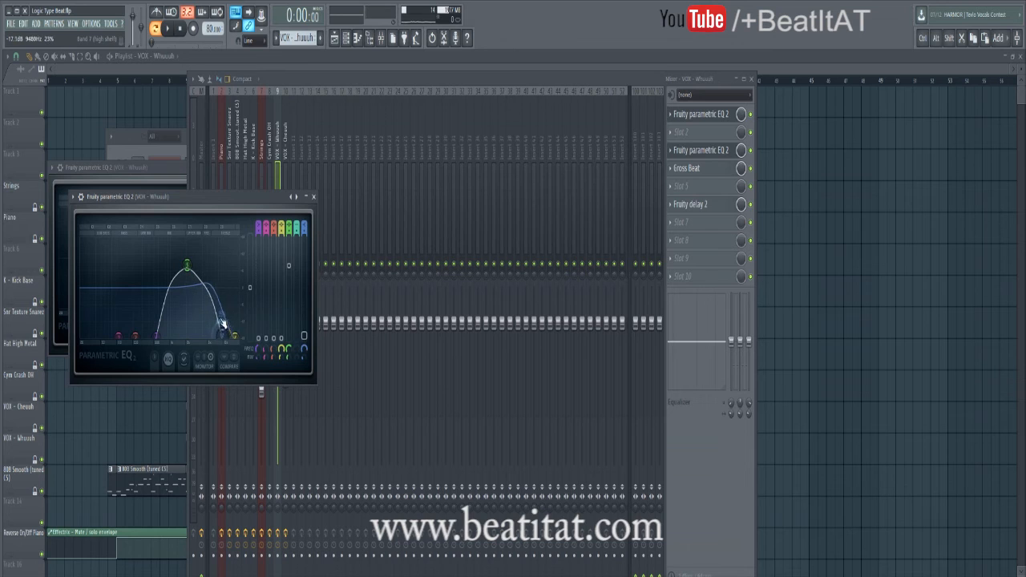
{"action": "left_click", "coordinate": [315, 197]}
{"action": "left_click", "coordinate": [182, 180]}
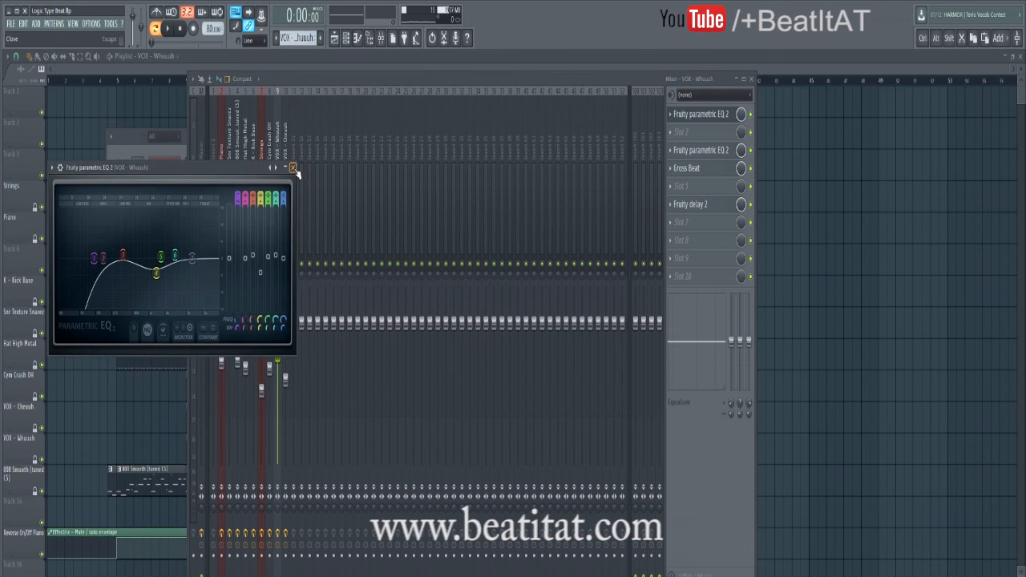
{"action": "left_click", "coordinate": [295, 166]}
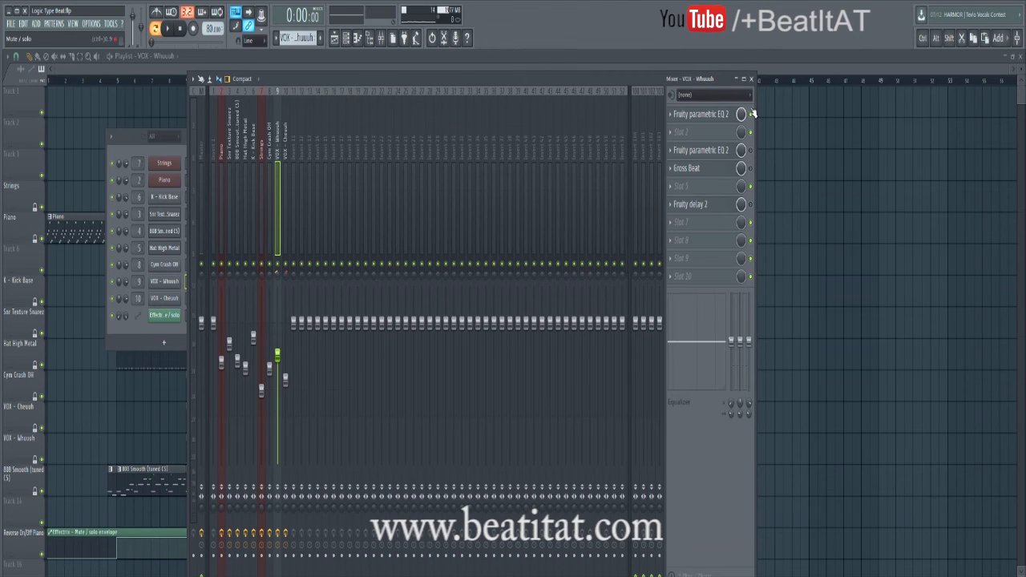
- Compare the VOX - Whuuuh pattern with its mixer effects bypassed and enabled, and view the Fruity Delay 2 settings
{"action": "key", "text": "space"}
{"action": "left_click", "coordinate": [172, 337]}
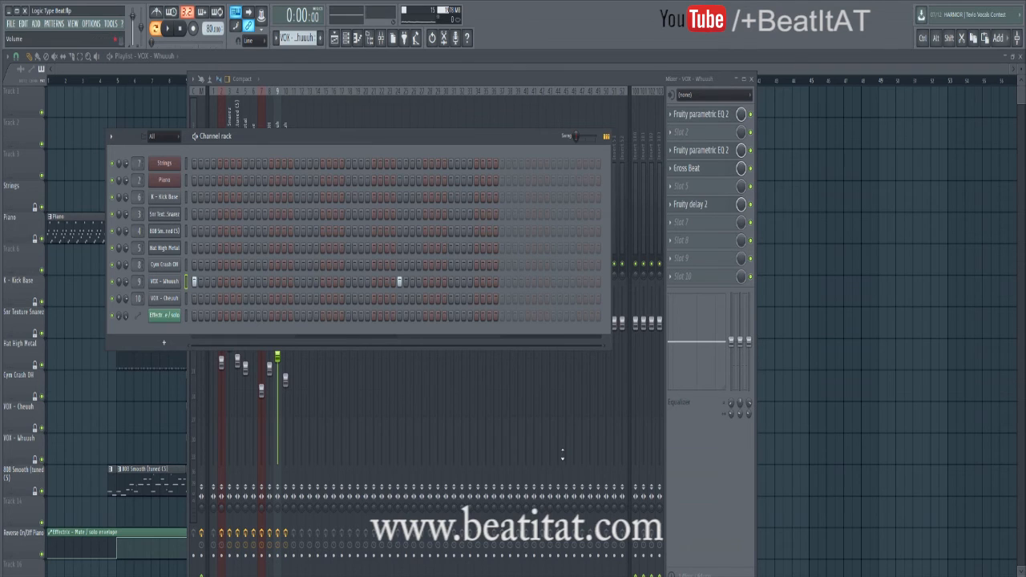
{"action": "key", "text": "space"}
{"action": "left_click", "coordinate": [716, 202]}
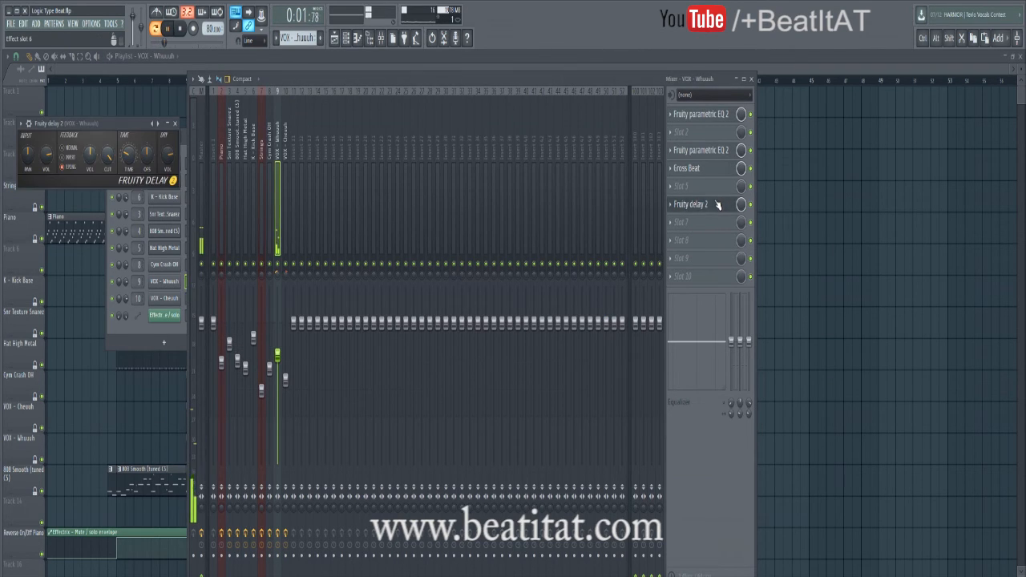
- Stop the pattern, return to the playlist and place the song position at bar 9
{"action": "left_click", "coordinate": [150, 330]}
{"action": "left_click", "coordinate": [142, 428]}
{"action": "key", "text": "space"}
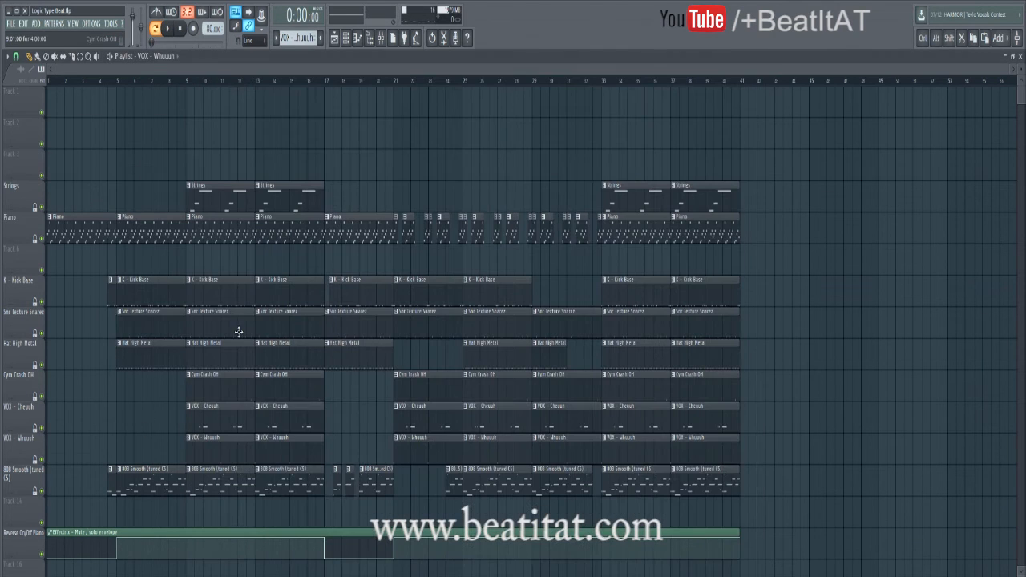
{"action": "left_click", "coordinate": [187, 82]}
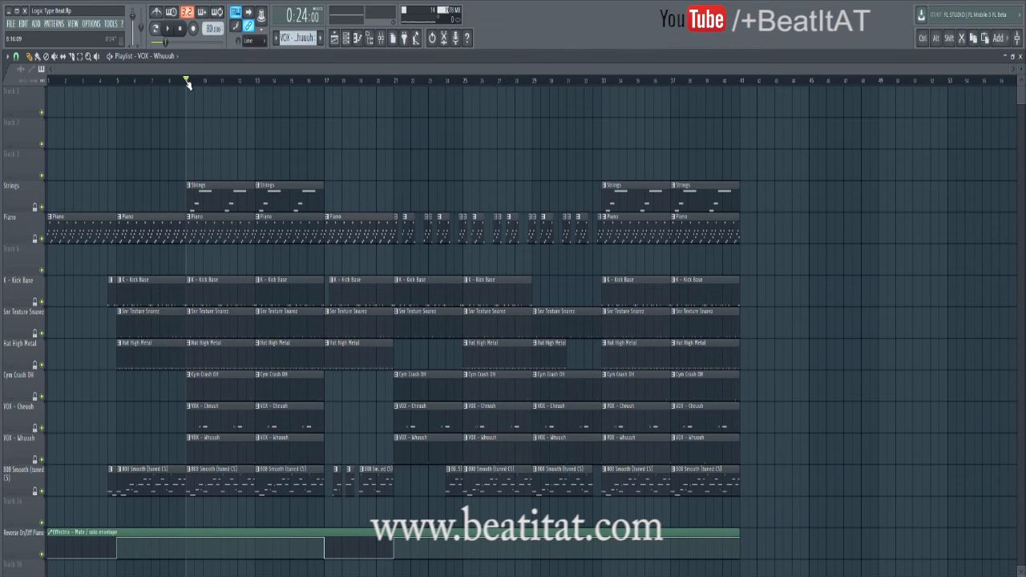
- Play the song from bar 9, stop it, and place the song position at bar 17 of the arrangement
{"action": "key", "text": "space"}
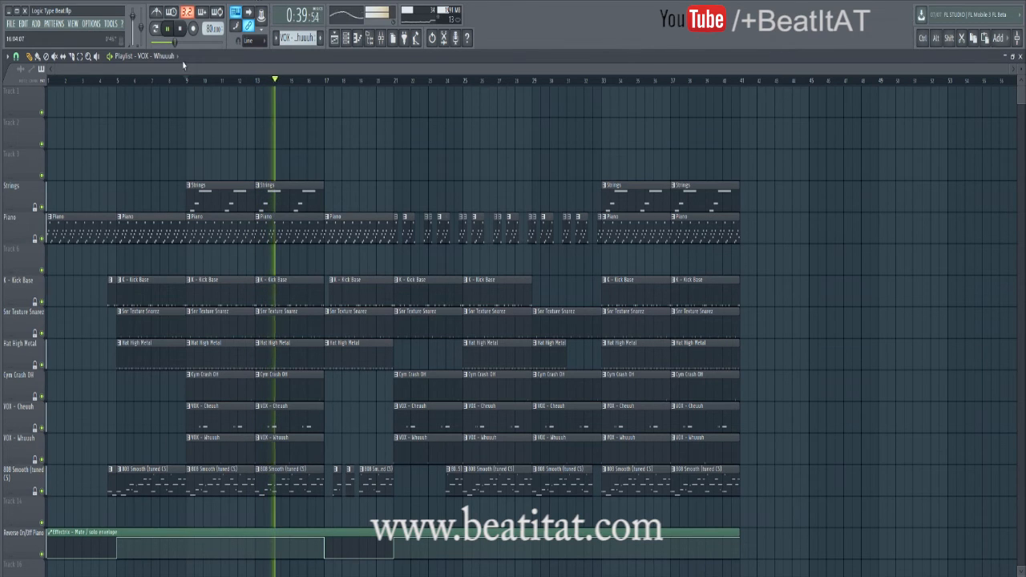
{"action": "key", "text": "space"}
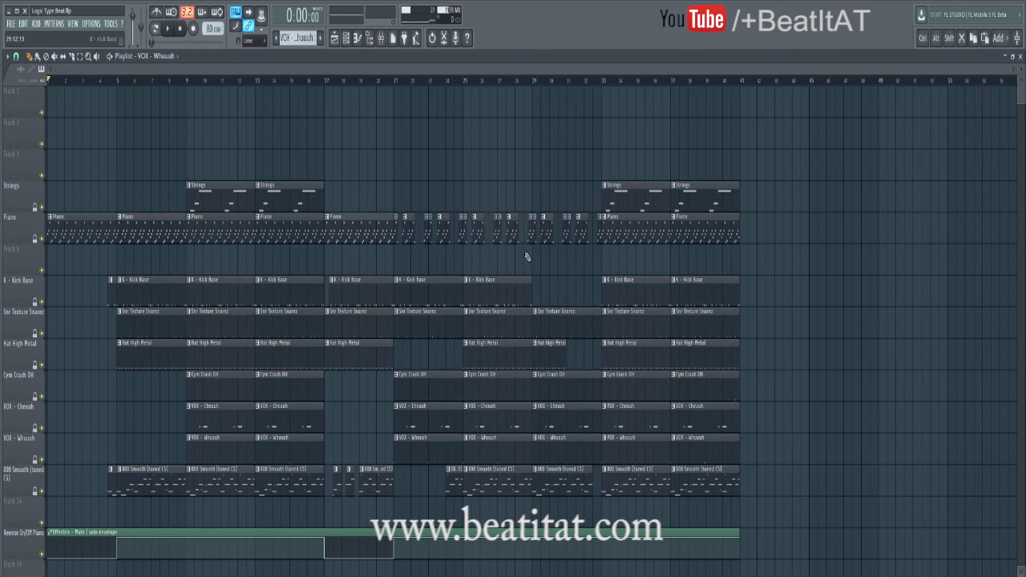
{"action": "left_click_drag", "start_coordinate": [428, 70], "coordinate": [654, 104]}
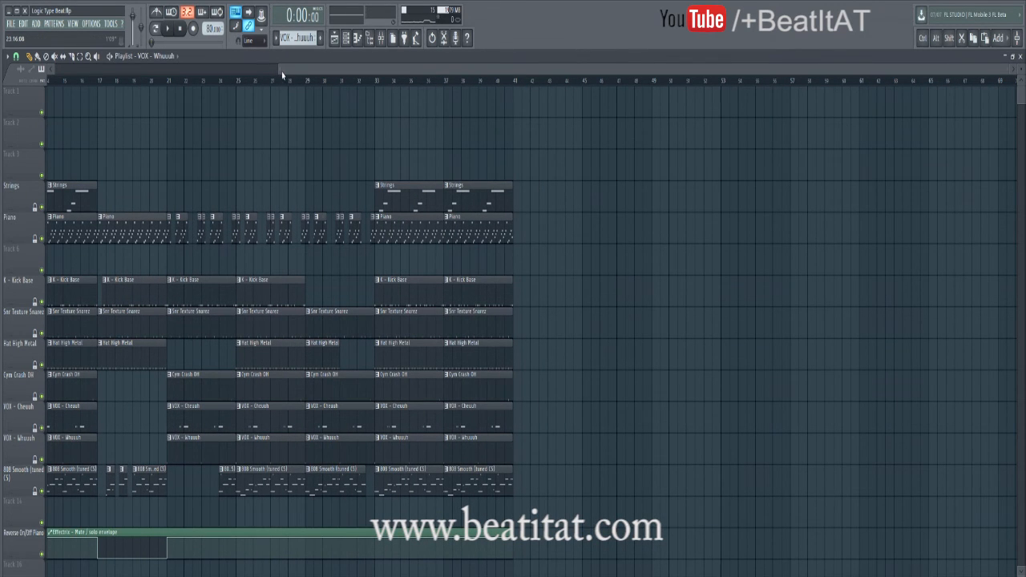
{"action": "left_click_drag", "start_coordinate": [281, 71], "coordinate": [227, 93]}
{"action": "left_click_drag", "start_coordinate": [297, 71], "coordinate": [374, 190]}
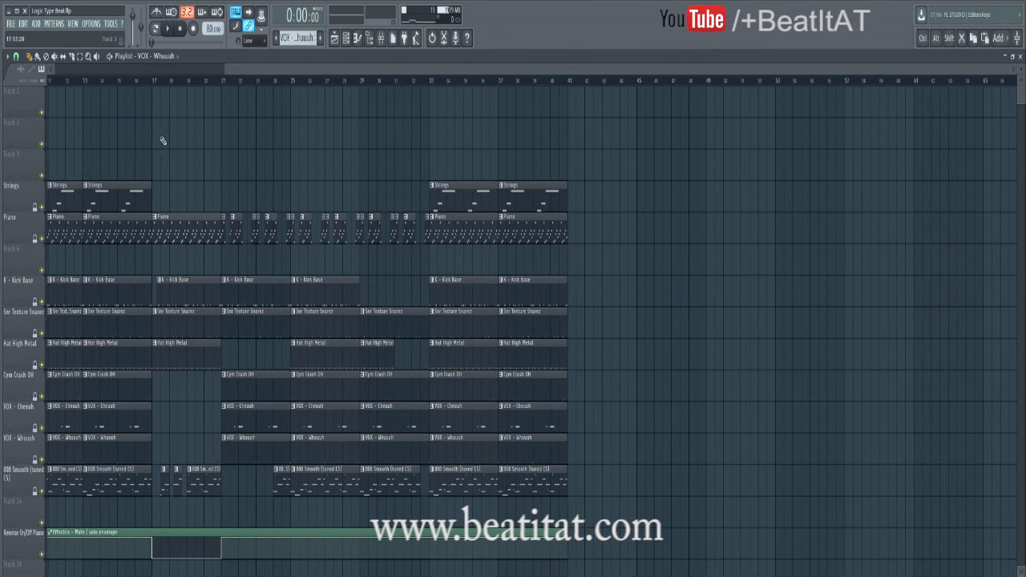
{"action": "scroll", "coordinate": [155, 78], "scroll_direction": "left", "scroll_amount": 5}
{"action": "left_click_drag", "start_coordinate": [233, 74], "coordinate": [374, 94]}
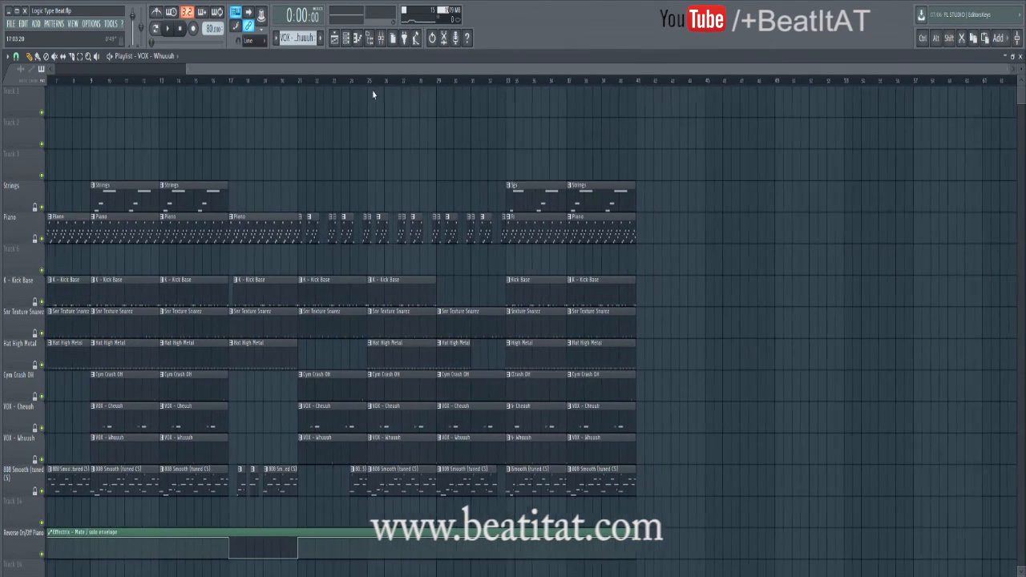
{"action": "left_click", "coordinate": [178, 81]}
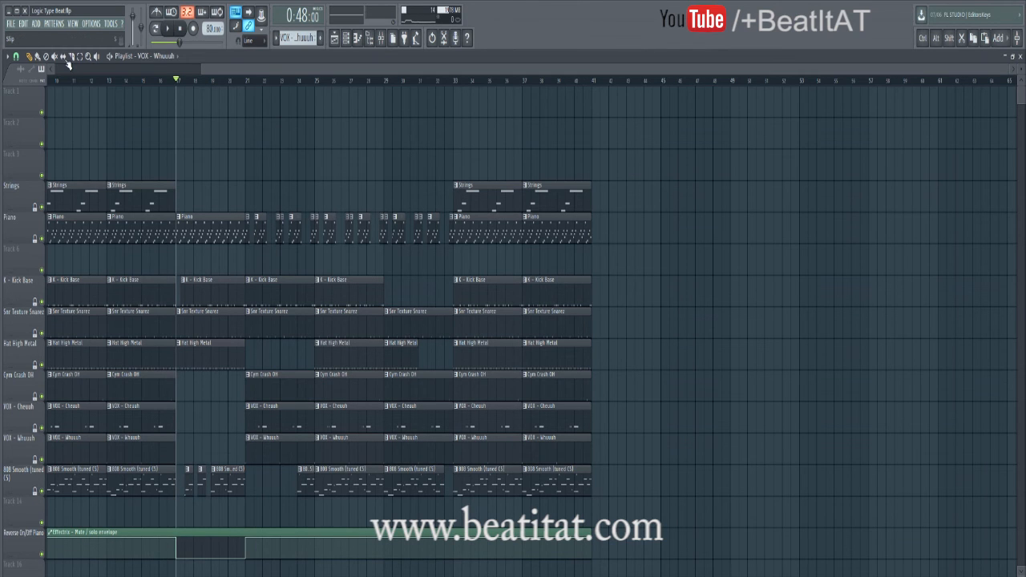
- Try slicing out and deleting a short section of the K - Kick Base clip around bar 18, and undo the edits
{"action": "scroll", "coordinate": [246, 135], "scroll_direction": "up", "scroll_amount": 4}
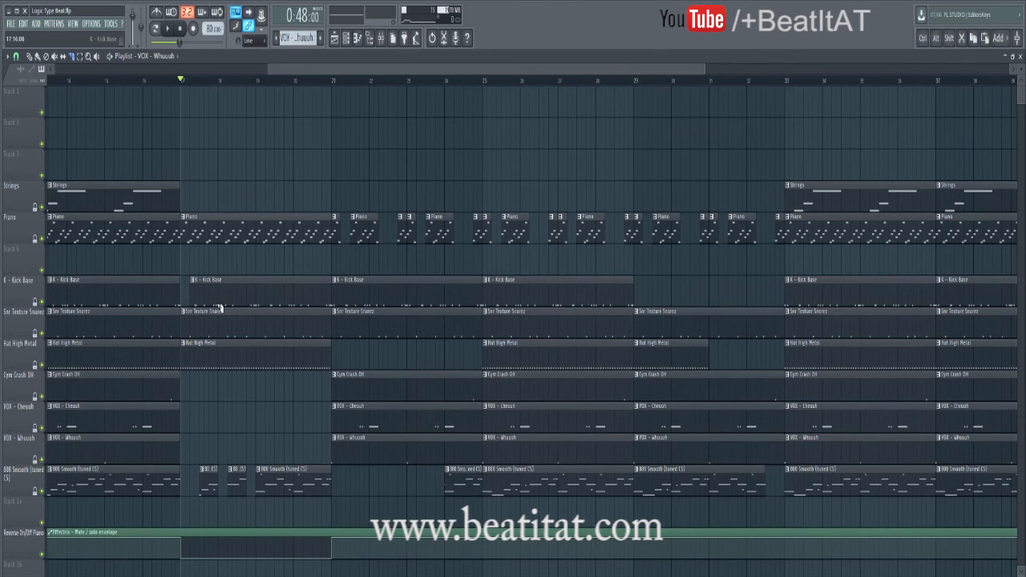
{"action": "mouse_move", "coordinate": [214, 305]}
{"action": "left_mouse_down"}
{"action": "mouse_move", "coordinate": [222, 281]}
{"action": "mouse_move", "coordinate": [211, 275]}
{"action": "mouse_move", "coordinate": [220, 289]}
{"action": "left_mouse_up"}
{"action": "left_click", "coordinate": [37, 56]}
{"action": "key", "text": "ctrl+alt+z"}
{"action": "key", "text": "ctrl+alt+z"}
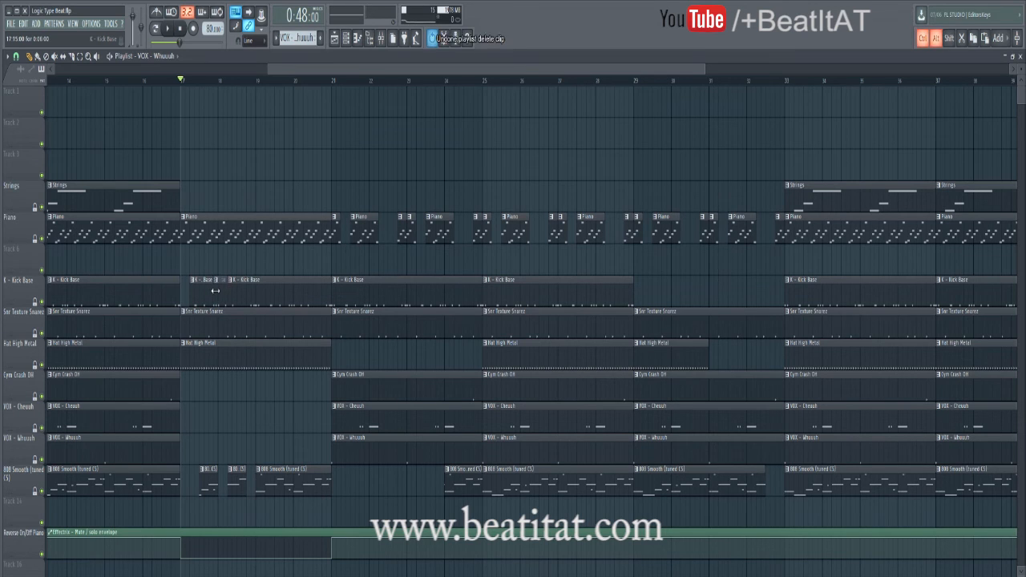
{"action": "key", "text": "ctrl+alt+z"}
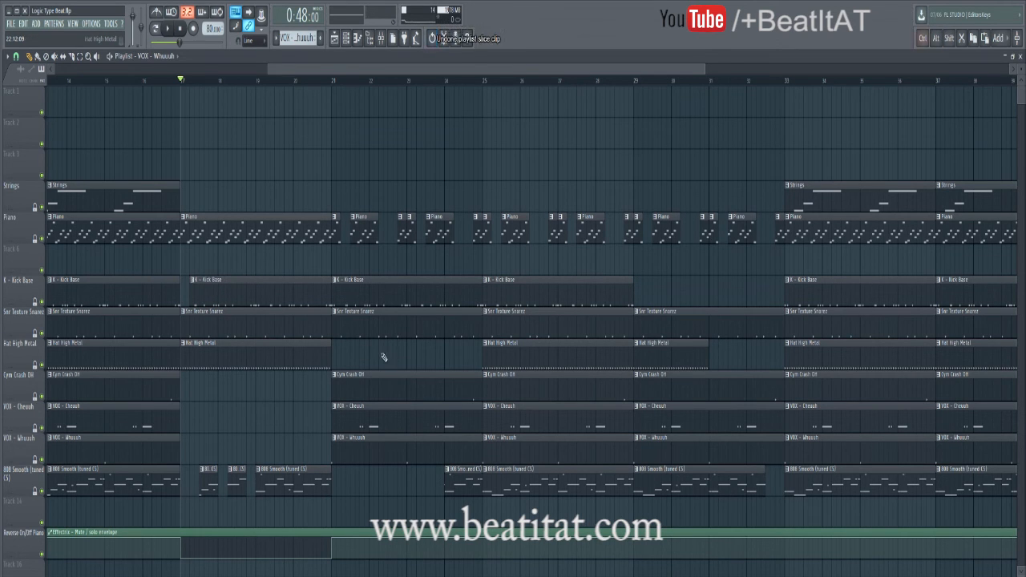
- Compare the full Piano clip at bar 17 with the chopped Piano clips between bars 21 and 33 by selecting each group
{"action": "scroll", "coordinate": [366, 90], "scroll_direction": "right", "scroll_amount": 3}
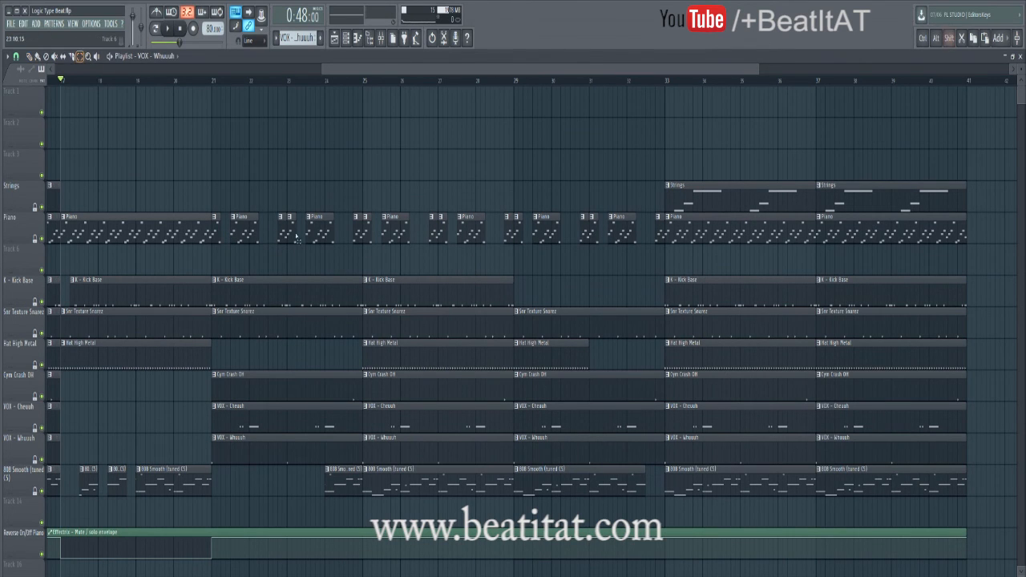
{"action": "left_click_drag", "start_coordinate": [215, 241], "coordinate": [356, 257]}
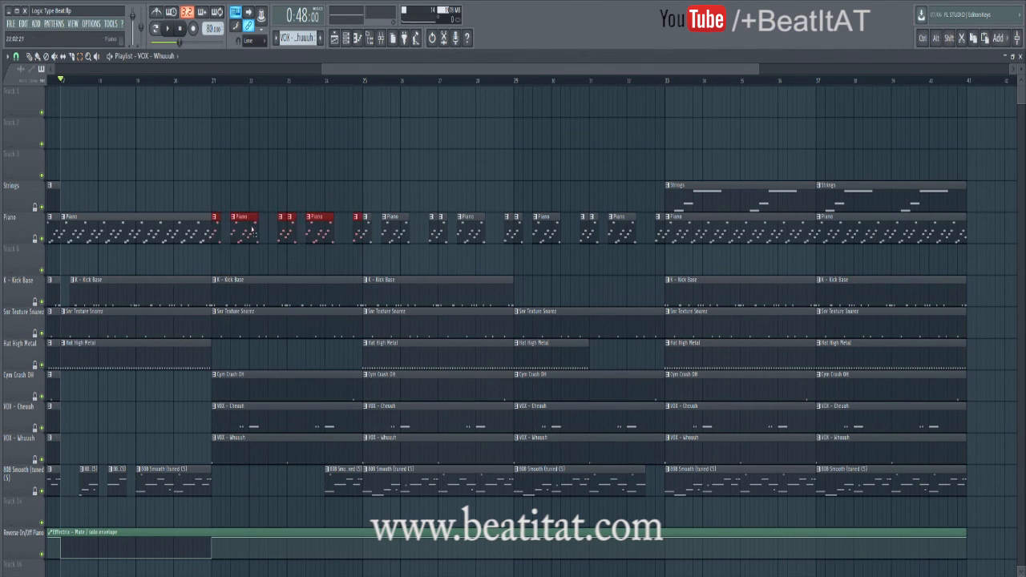
{"action": "left_click", "coordinate": [82, 225]}
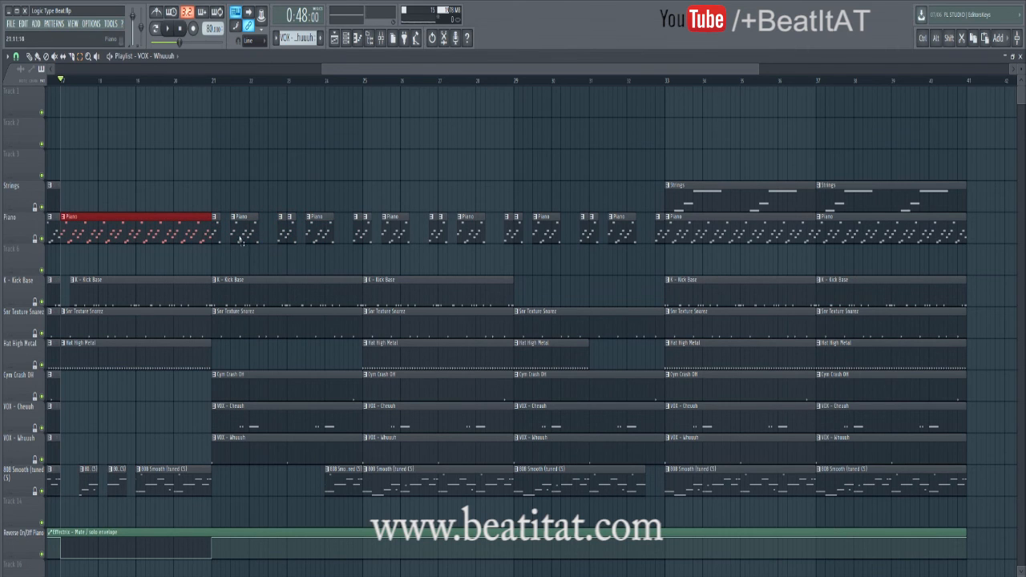
{"action": "left_click_drag", "start_coordinate": [217, 214], "coordinate": [361, 271]}
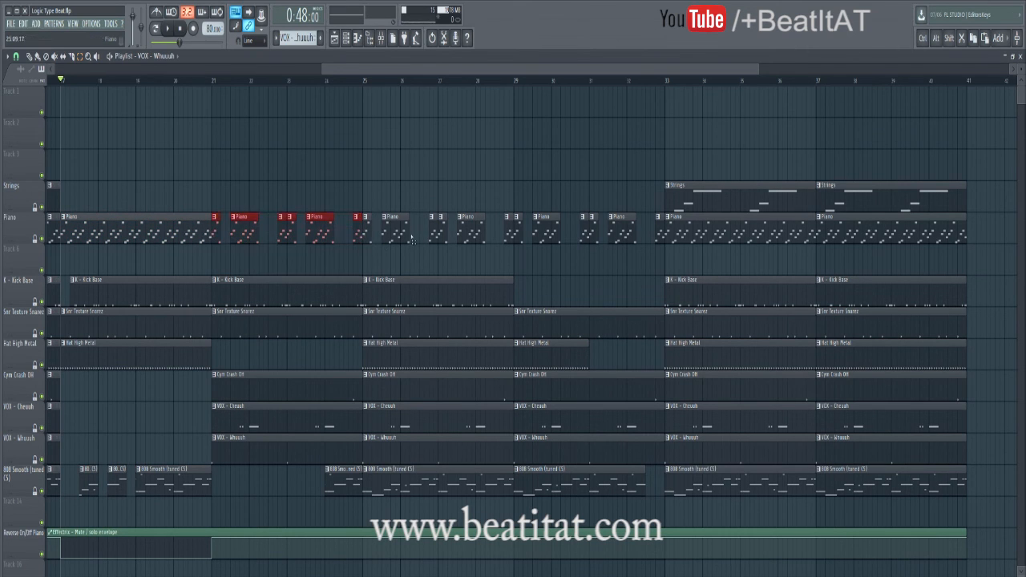
{"action": "left_click_drag", "start_coordinate": [361, 215], "coordinate": [660, 275]}
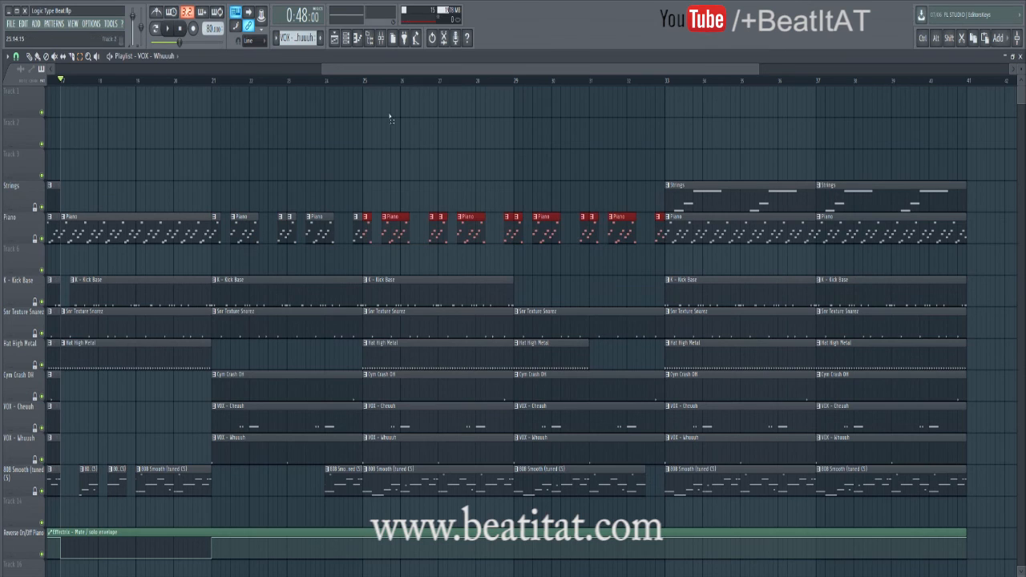
{"action": "left_click_drag", "start_coordinate": [322, 70], "coordinate": [50, 72]}
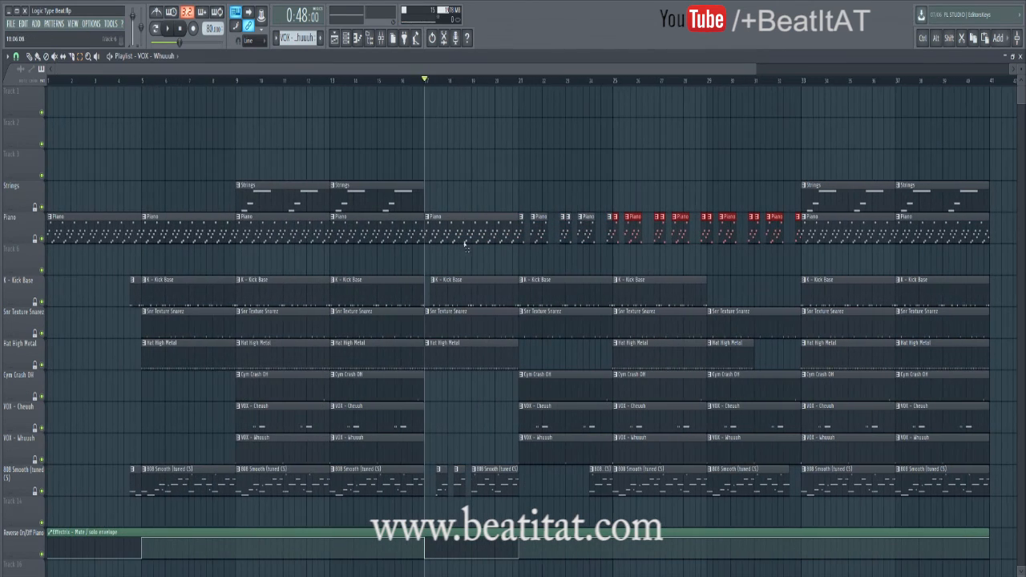
{"action": "left_click_drag", "start_coordinate": [435, 70], "coordinate": [667, 127]}
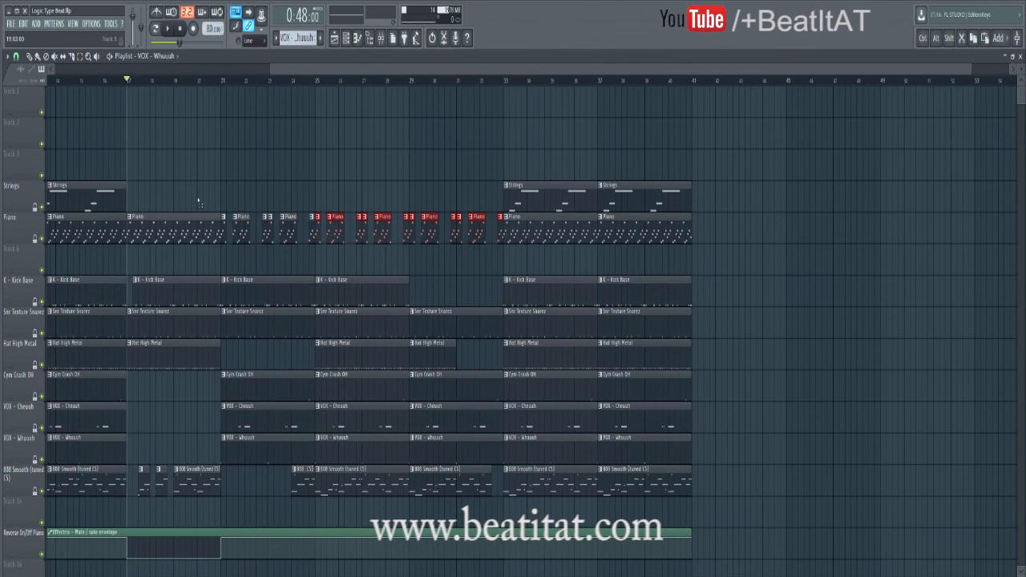
{"action": "left_click", "coordinate": [225, 100]}
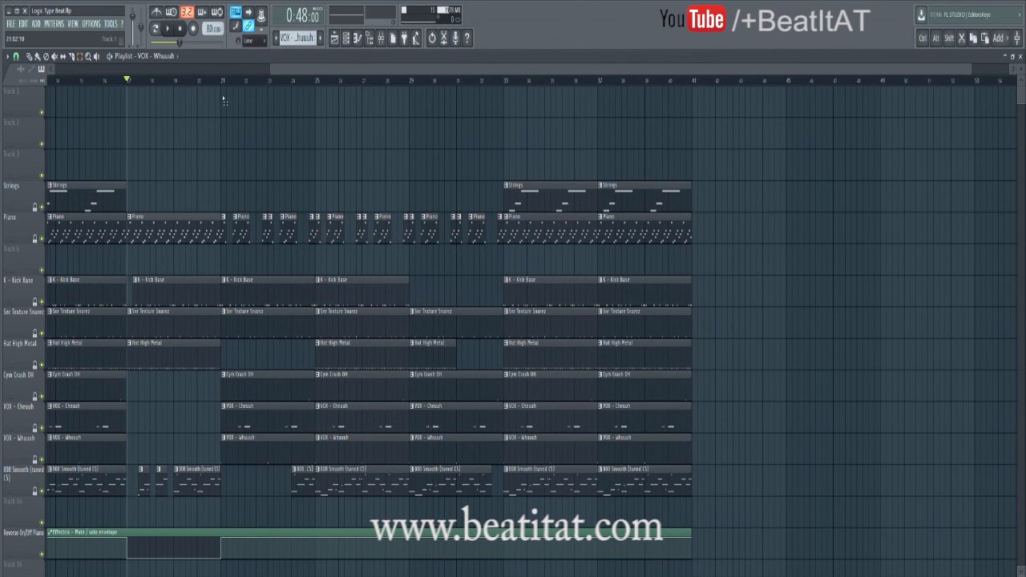
- Place the song position at bar 21 and examine the chopped Piano clips and the other tracks' clips from there
{"action": "left_click", "coordinate": [227, 81]}
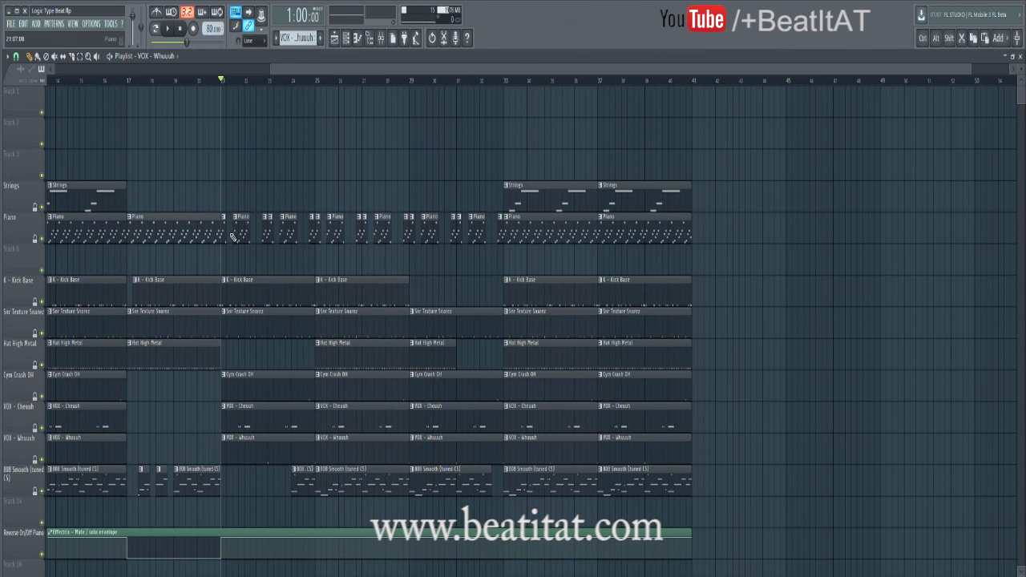
{"action": "scroll", "coordinate": [231, 232], "scroll_direction": "up", "scroll_amount": 3}
{"action": "scroll", "coordinate": [231, 233], "scroll_direction": "up", "scroll_amount": 1}
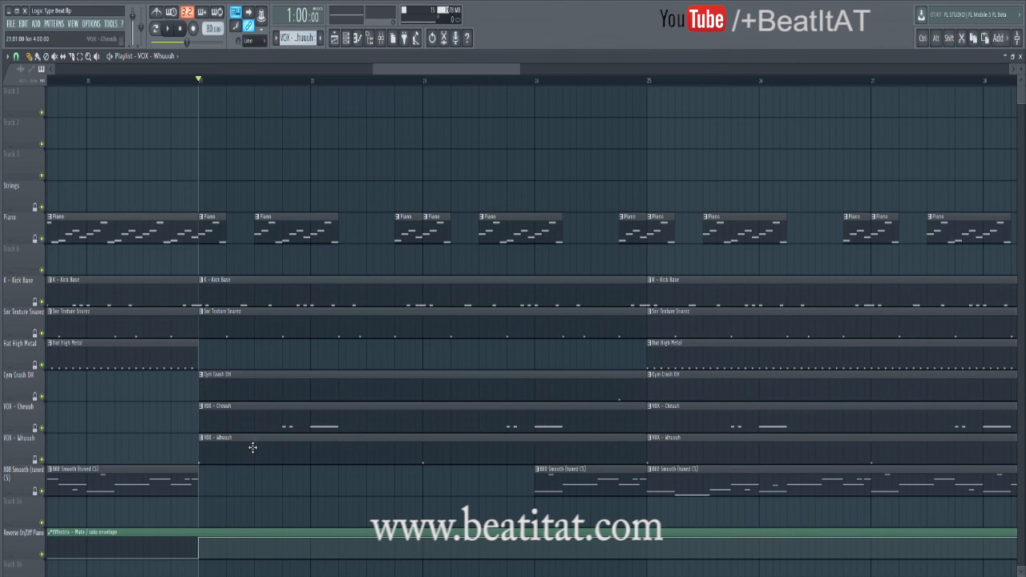
{"action": "scroll", "coordinate": [252, 446], "scroll_direction": "down", "scroll_amount": 4}
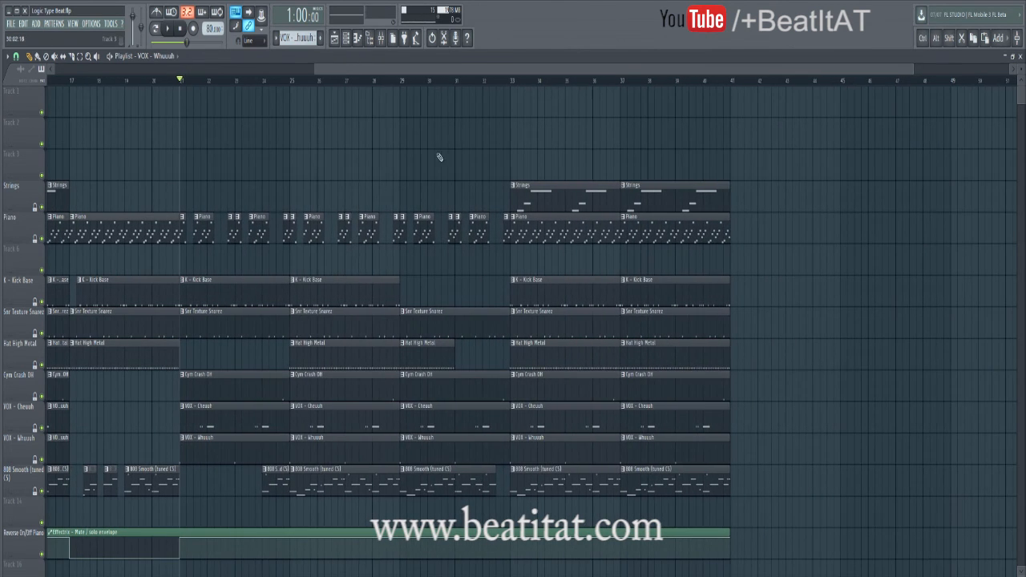
- View the Effectrix reverse effect on the Piano mixer track and return to the playlist
{"action": "left_click", "coordinate": [381, 41]}
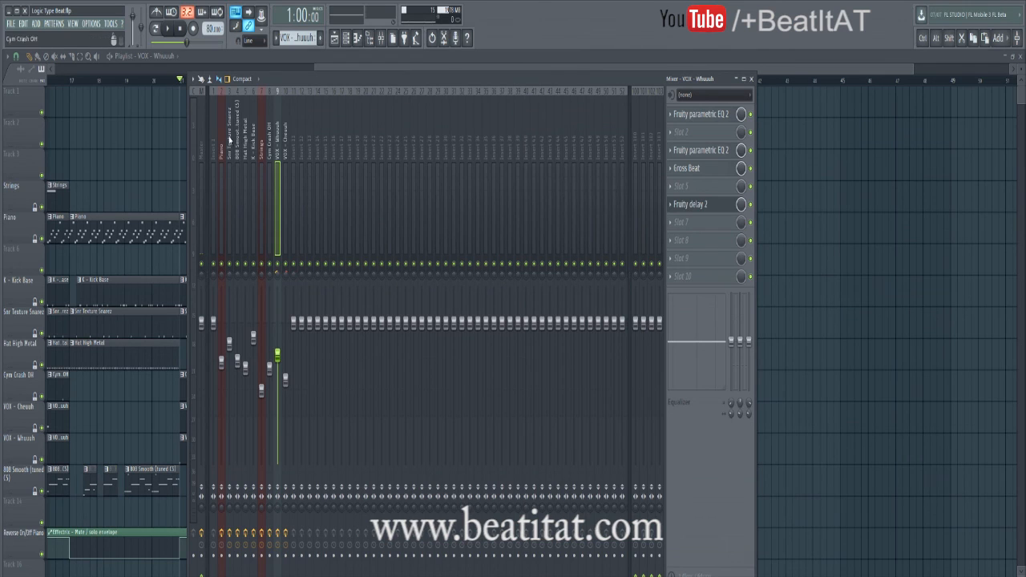
{"action": "left_click", "coordinate": [222, 159]}
{"action": "left_click", "coordinate": [680, 114]}
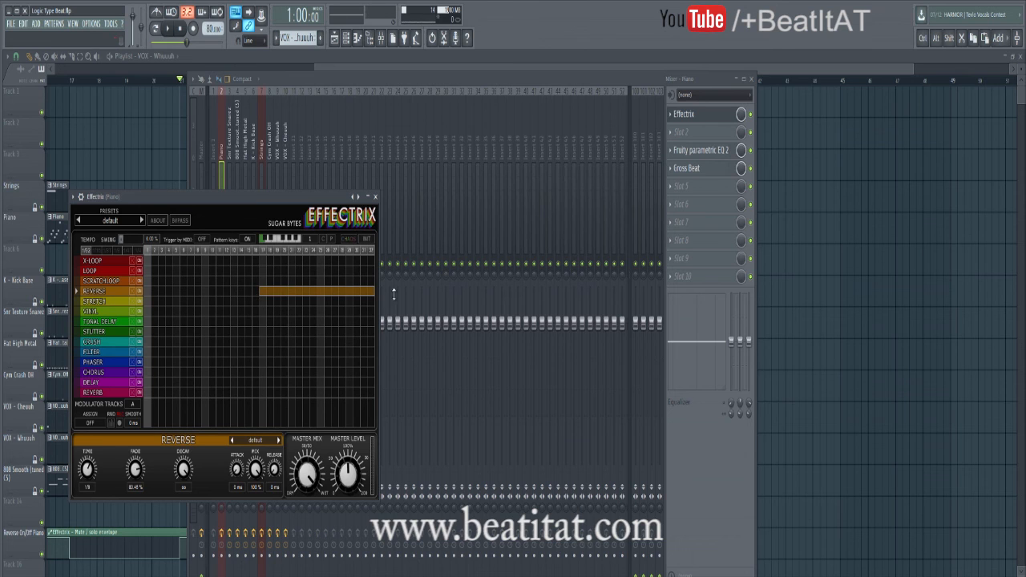
{"action": "right_click", "coordinate": [920, 203]}
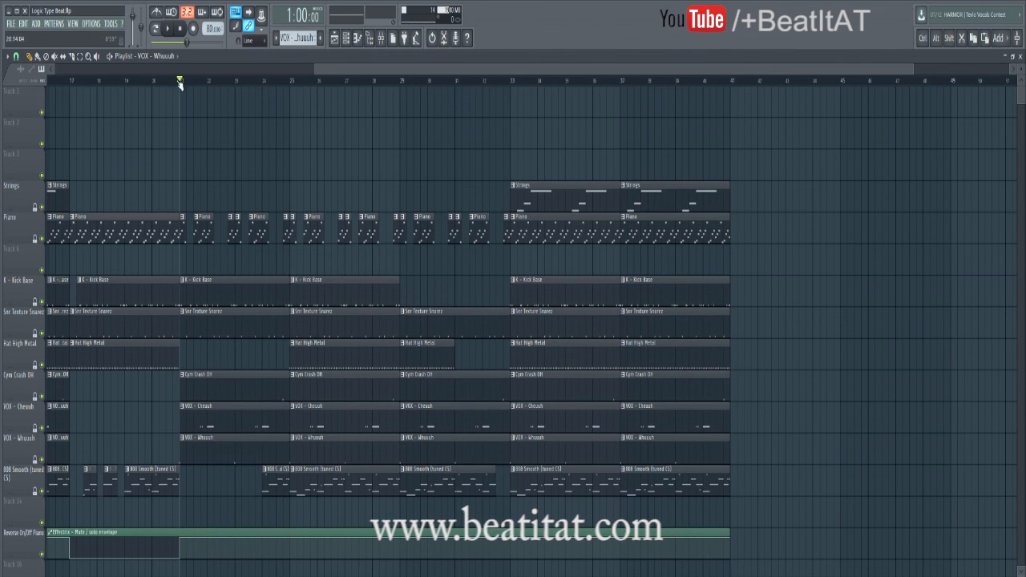
- Step the song position through bars 21, 24 and 33 to examine how the arrangement's sections change
{"action": "mouse_move", "coordinate": [180, 83]}
{"action": "left_mouse_down"}
{"action": "mouse_move", "coordinate": [231, 106]}
{"action": "mouse_move", "coordinate": [348, 114]}
{"action": "mouse_move", "coordinate": [454, 142]}
{"action": "left_mouse_up"}
{"action": "scroll", "coordinate": [401, 233], "scroll_direction": "down", "scroll_amount": 2}
{"action": "scroll", "coordinate": [401, 233], "scroll_direction": "down", "scroll_amount": 1}
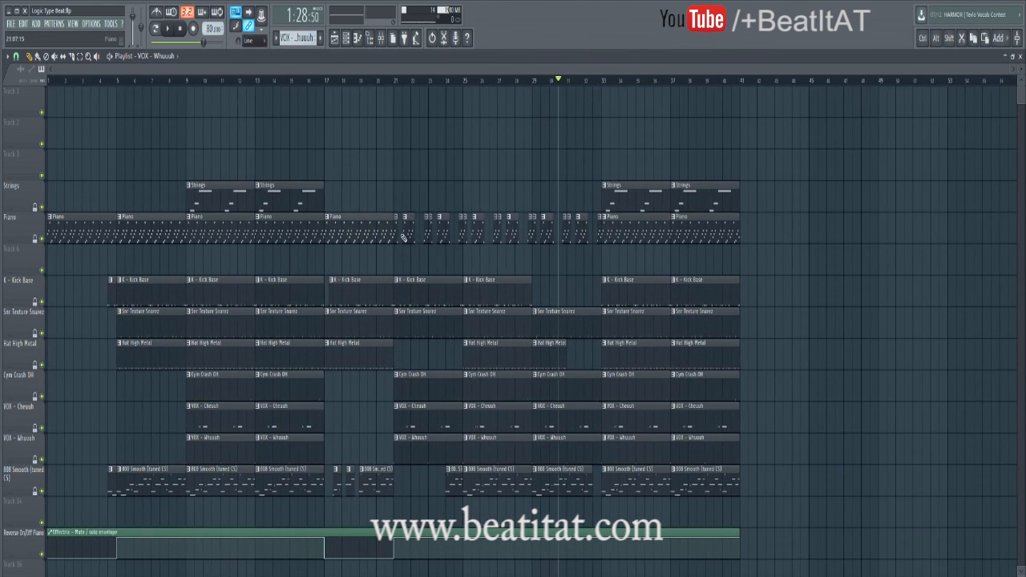
{"action": "left_click", "coordinate": [393, 84]}
{"action": "left_click_drag", "start_coordinate": [396, 69], "coordinate": [596, 81]}
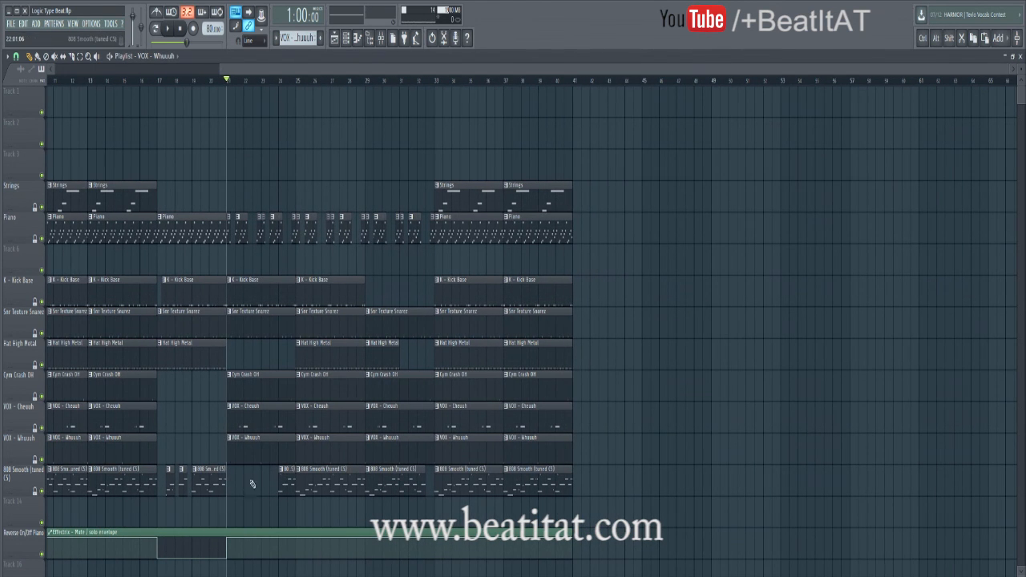
{"action": "left_click", "coordinate": [279, 81]}
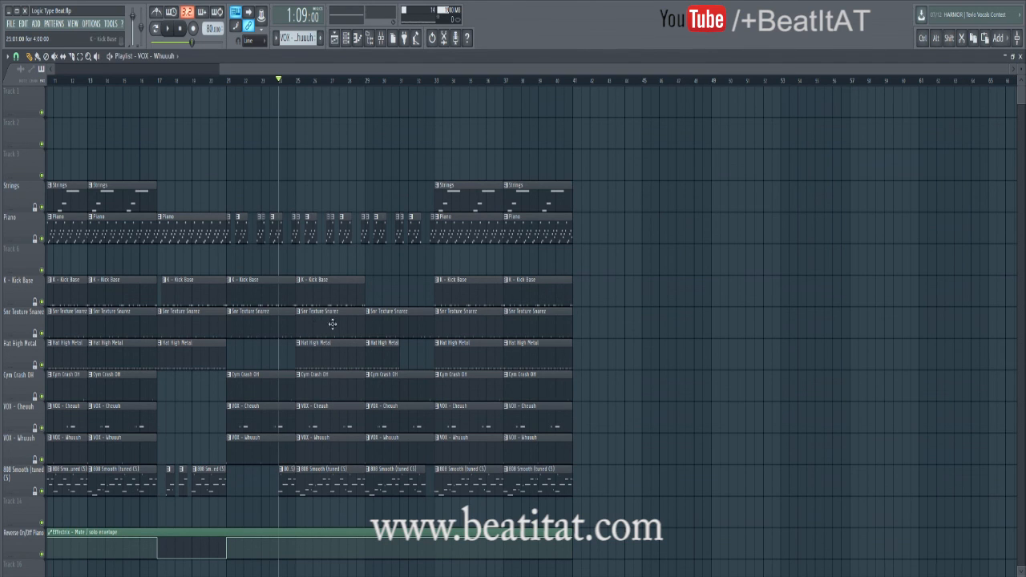
{"action": "left_click", "coordinate": [435, 81]}
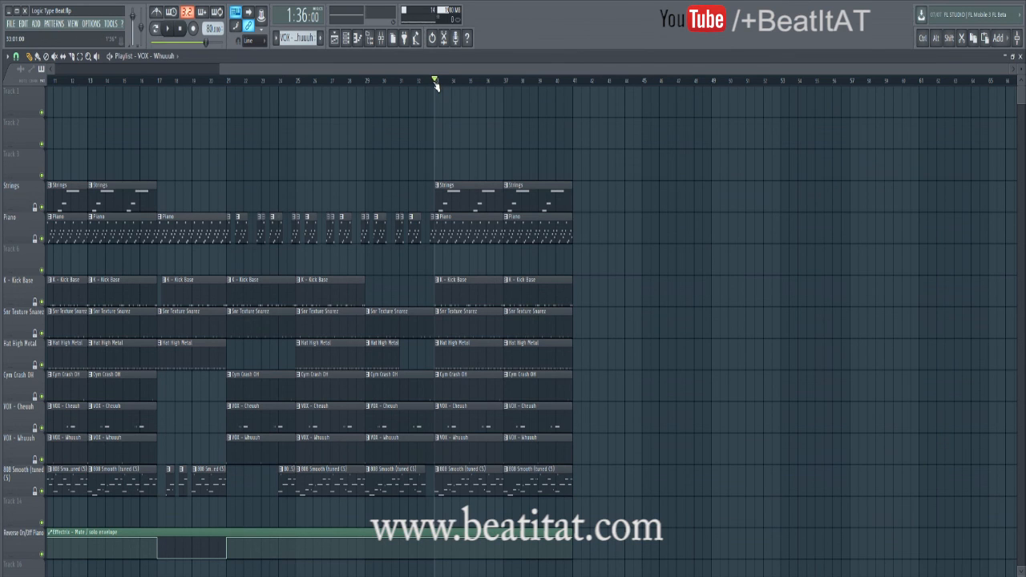
- Copy all the clips in bars 9 to 17 to bar 42 and delete the copies
{"action": "left_click_drag", "start_coordinate": [445, 150], "coordinate": [558, 497]}
{"action": "left_click", "coordinate": [209, 191]}
{"action": "left_click_drag", "start_coordinate": [237, 73], "coordinate": [136, 99]}
{"action": "left_click_drag", "start_coordinate": [150, 200], "coordinate": [247, 493]}
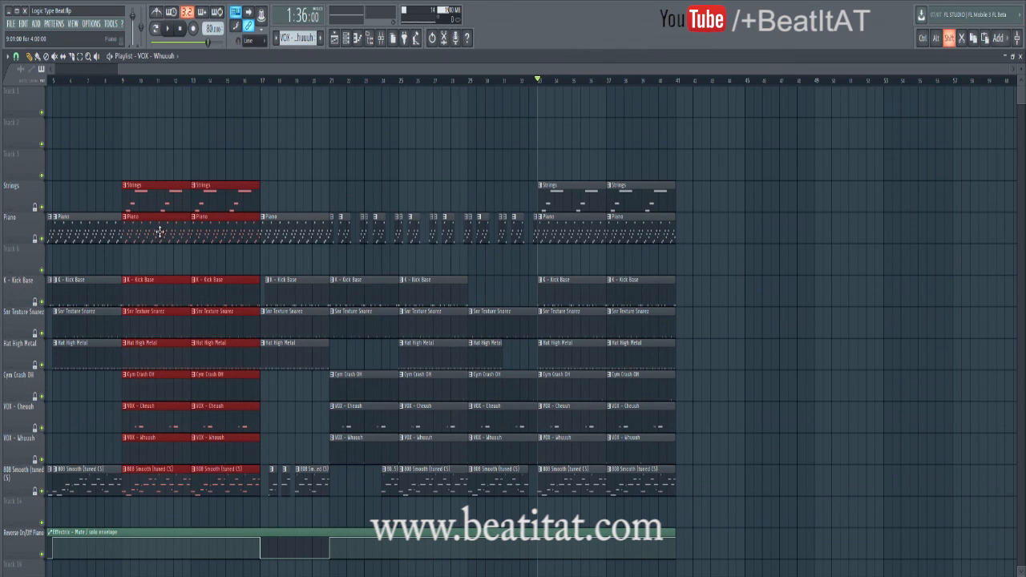
{"action": "mouse_move", "coordinate": [137, 230]}
{"action": "left_mouse_down"}
{"action": "mouse_move", "coordinate": [615, 240]}
{"action": "mouse_move", "coordinate": [707, 260]}
{"action": "left_mouse_up"}
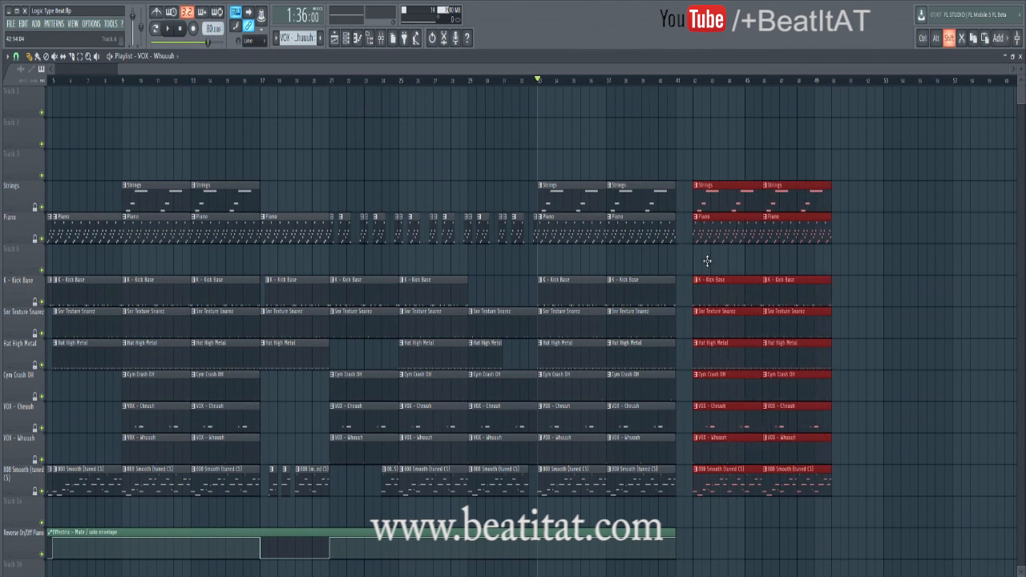
{"action": "key", "text": "Delete"}
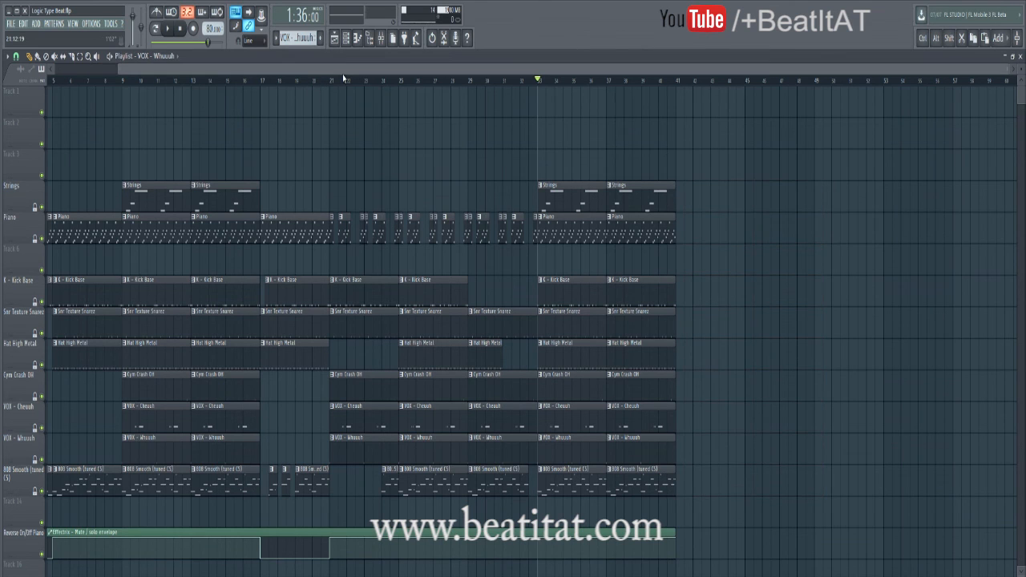
- Show the arrangement from bar 1 and reset the song position to the start
{"action": "left_click_drag", "start_coordinate": [340, 70], "coordinate": [240, 71]}
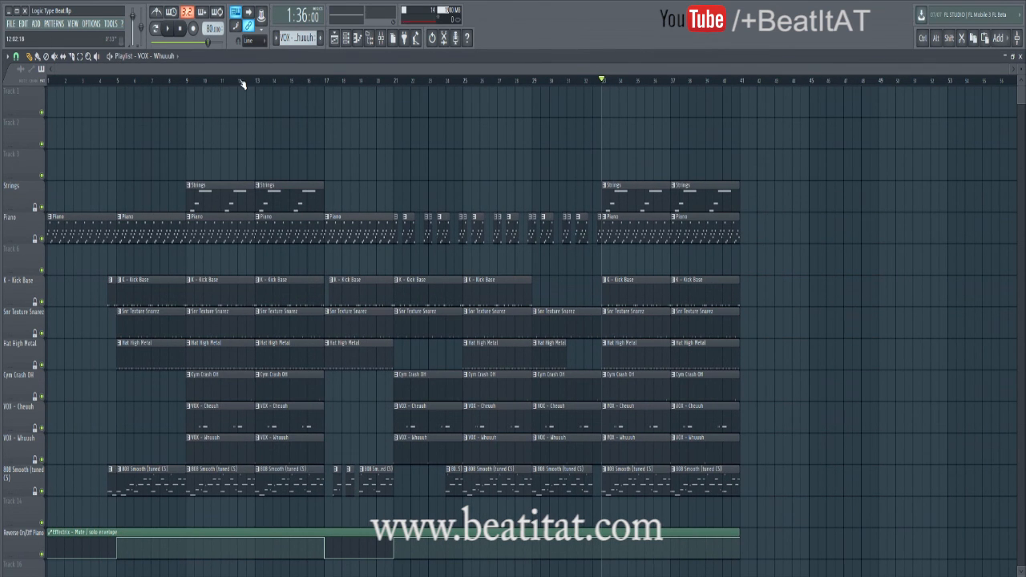
{"action": "left_click", "coordinate": [183, 37]}
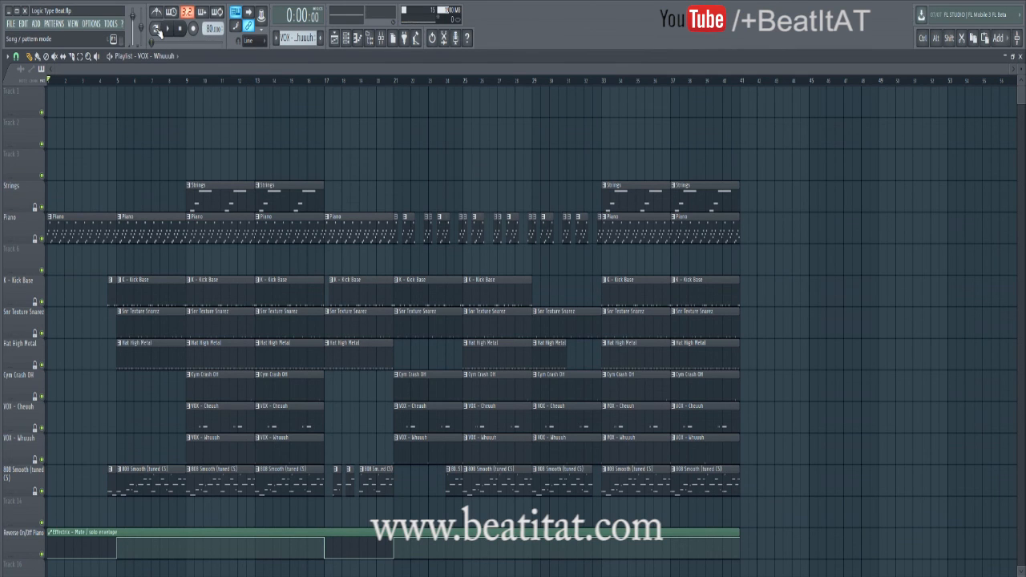